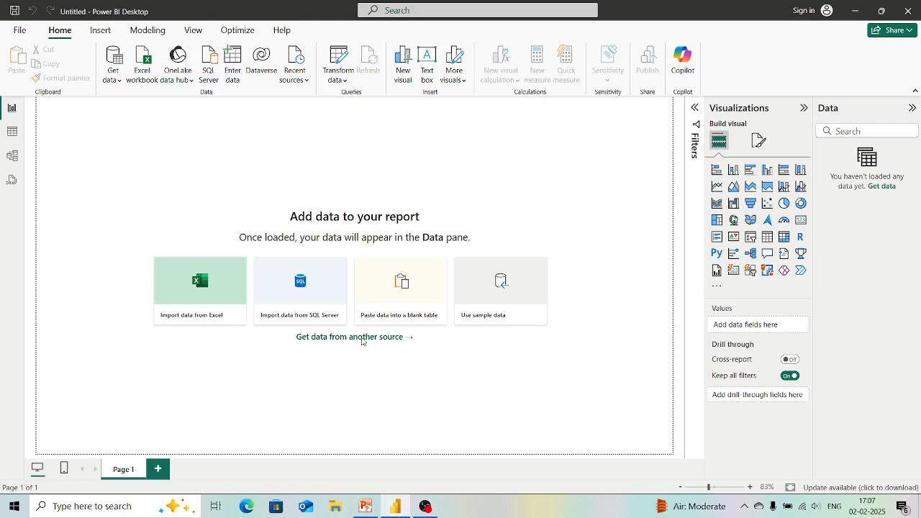
# Import sample_sales_data from the Downloads folder as a Text/CSV source and open it for data transformation.
pyautogui.click(361, 338)
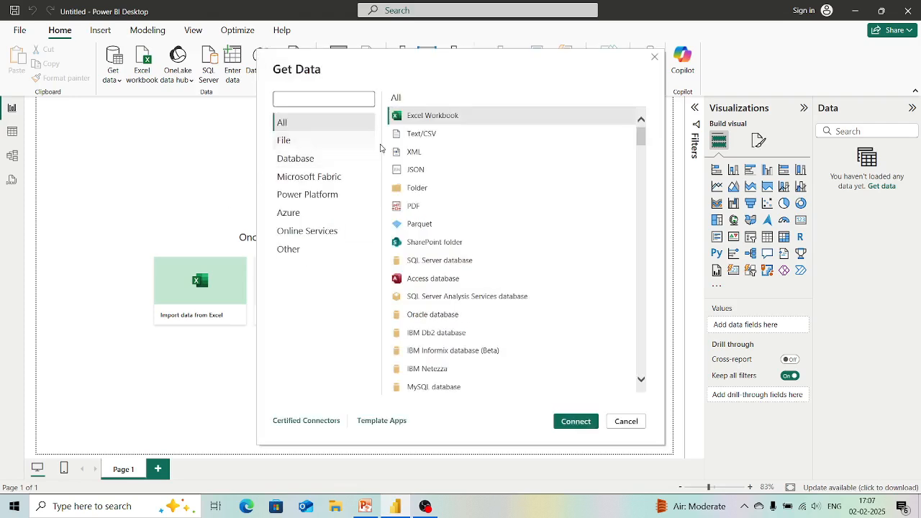
pyautogui.click(423, 137)
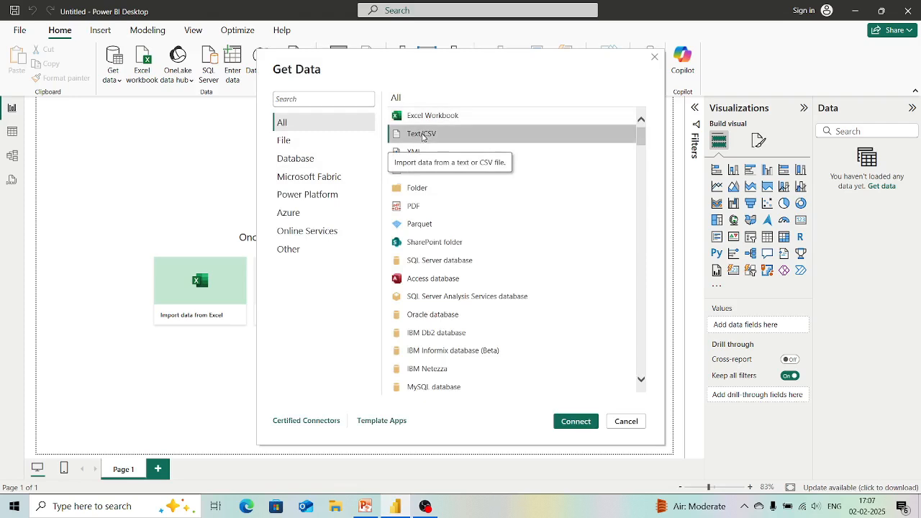
pyautogui.click(572, 423)
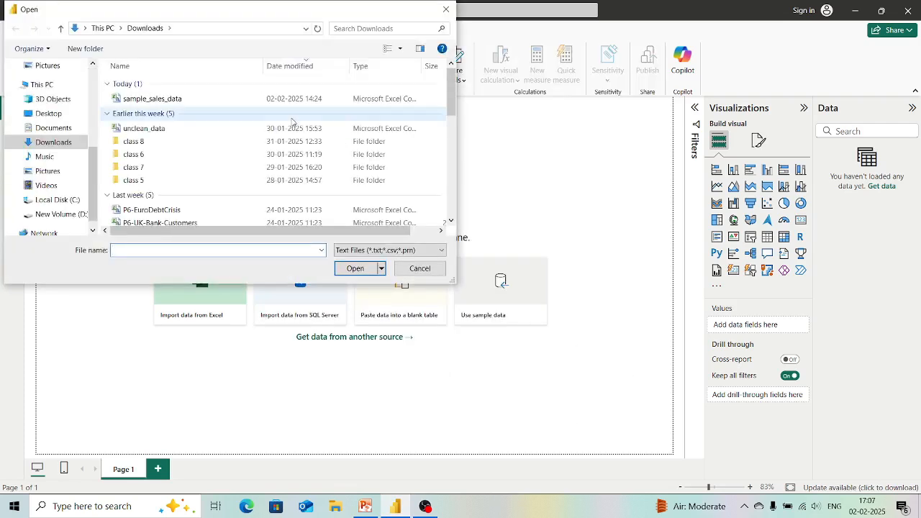
pyautogui.click(197, 98)
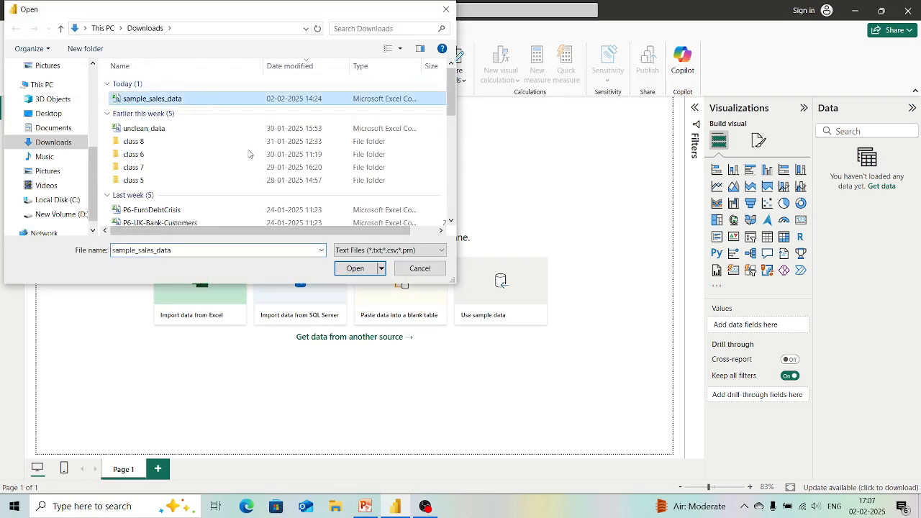
pyautogui.click(351, 268)
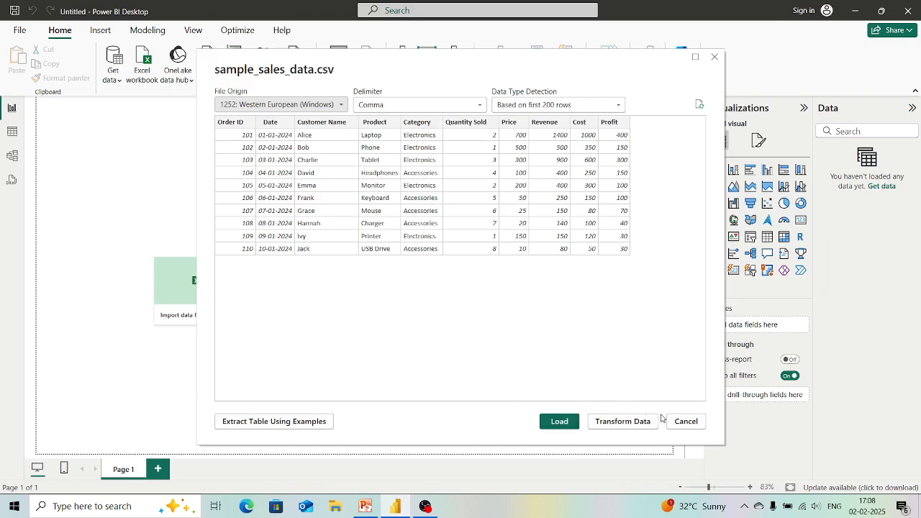
pyautogui.click(617, 426)
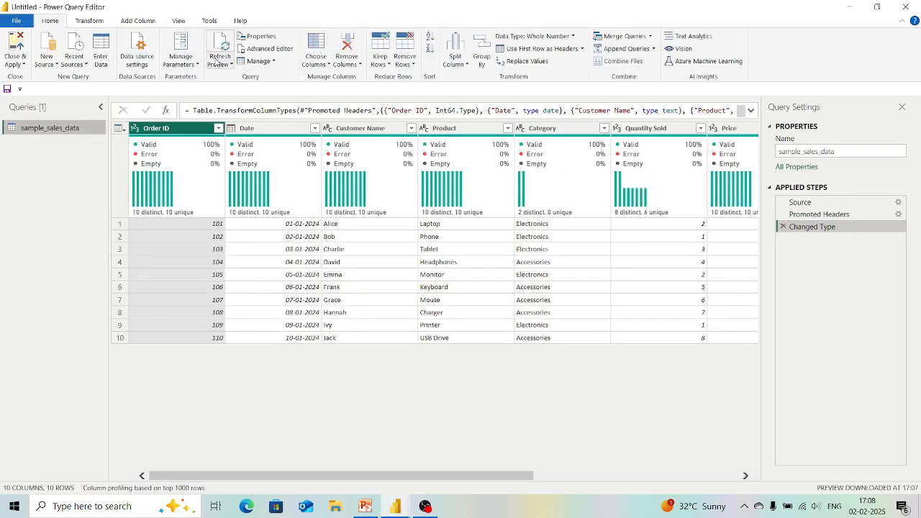
# Examine the column quality and distribution profiles across all columns of the sales data, from Order ID to Profit.
pyautogui.click(135, 22)
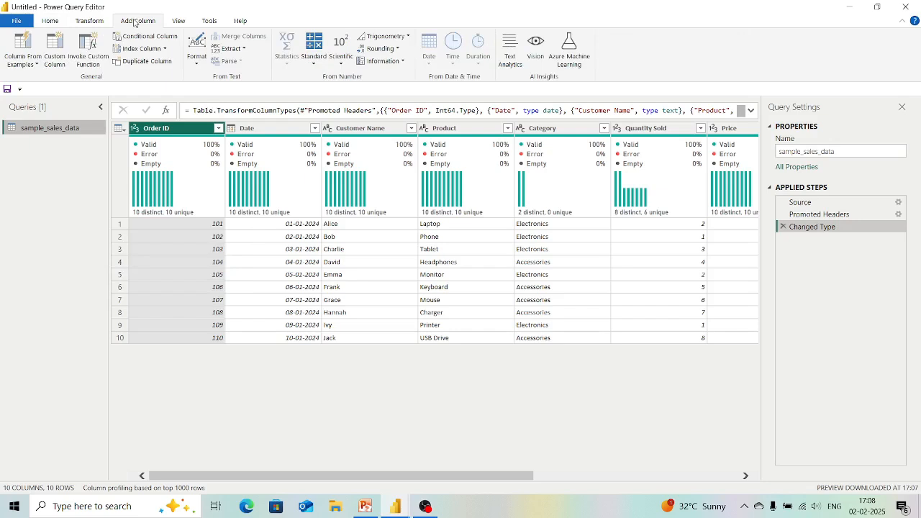
pyautogui.click(180, 22)
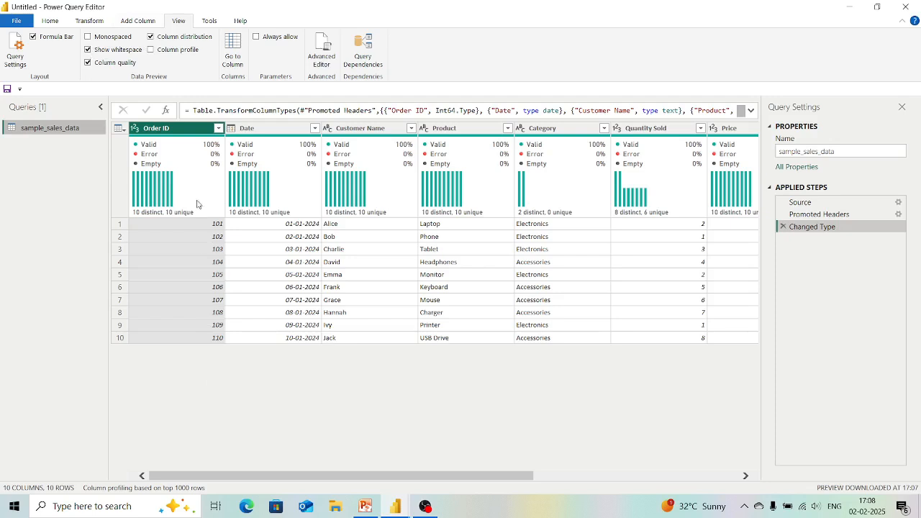
pyautogui.moveTo(205, 160)
pyautogui.hscroll(5, 464, 305)
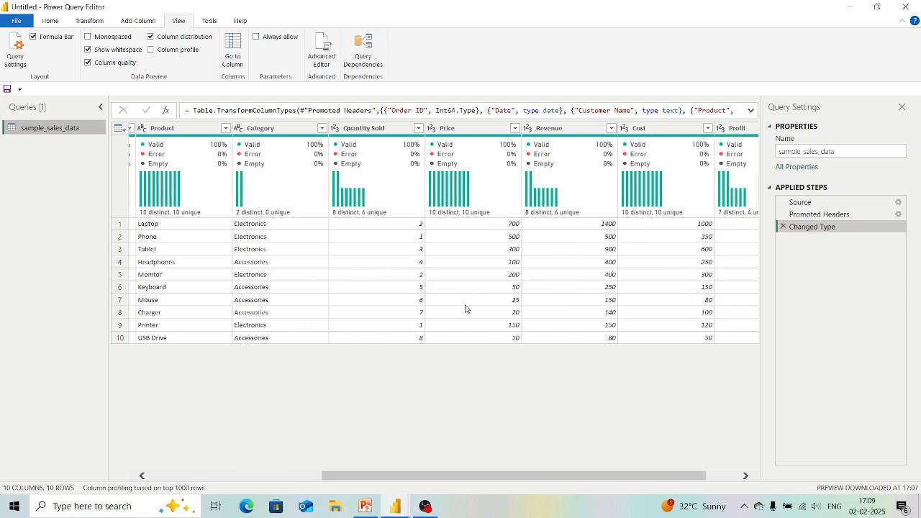
pyautogui.hscroll(2, 507, 293)
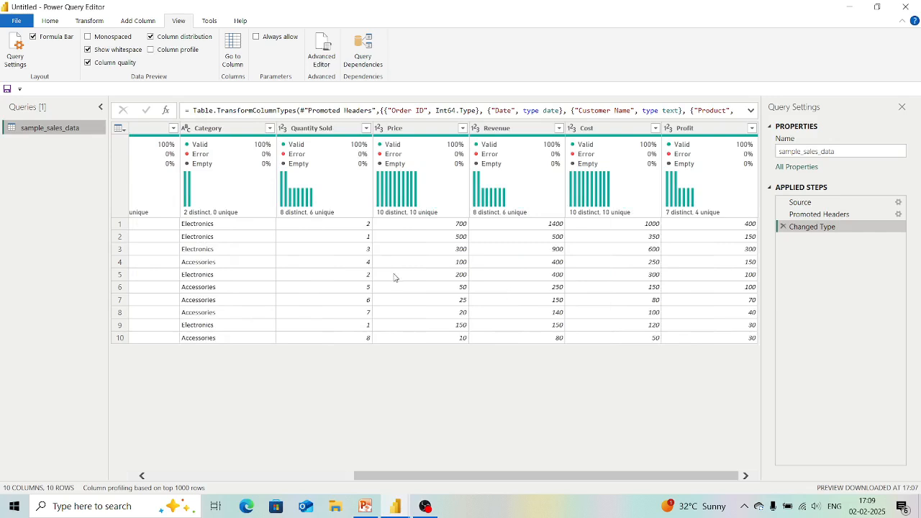
pyautogui.hscroll(-3, 394, 277)
pyautogui.hscroll(3, 394, 277)
# Rename the sample_sales_data query to Sales.
pyautogui.click(841, 151)
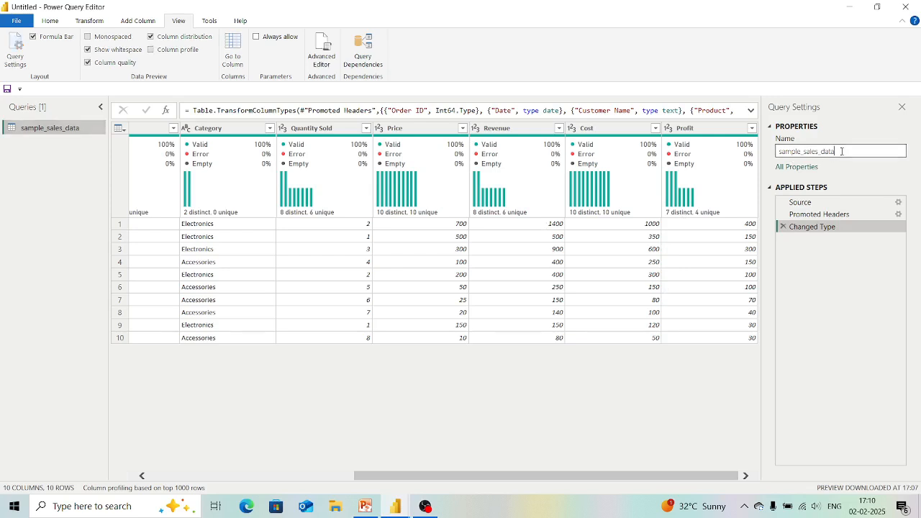
pyautogui.hotkey('ctrl', 'a')
pyautogui.write('sa')
pyautogui.press('Return')
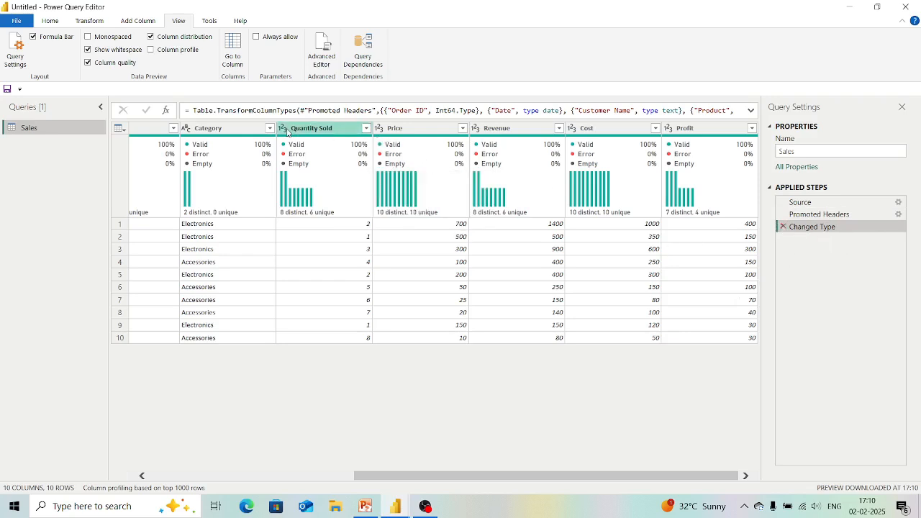
# Close the query editor and apply the pending query changes to load the Sales table into the report.
pyautogui.click(48, 24)
pyautogui.click(10, 64)
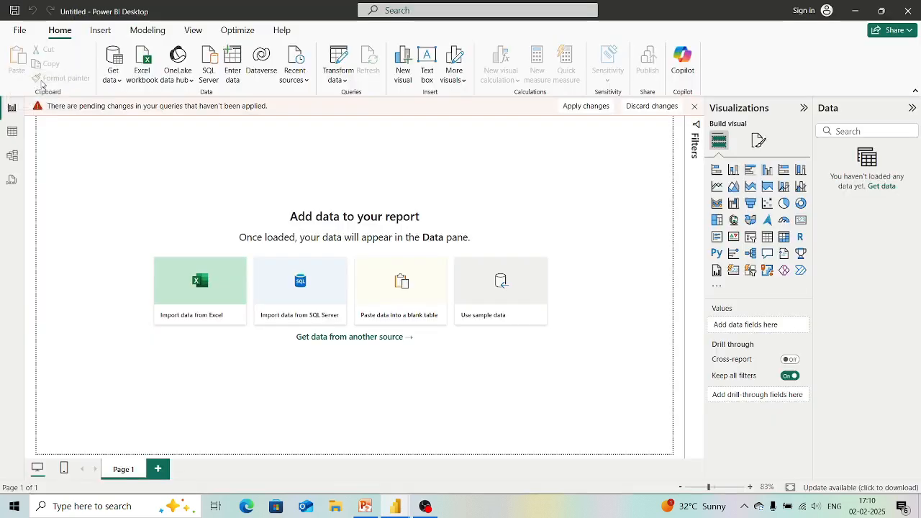
pyautogui.click(573, 108)
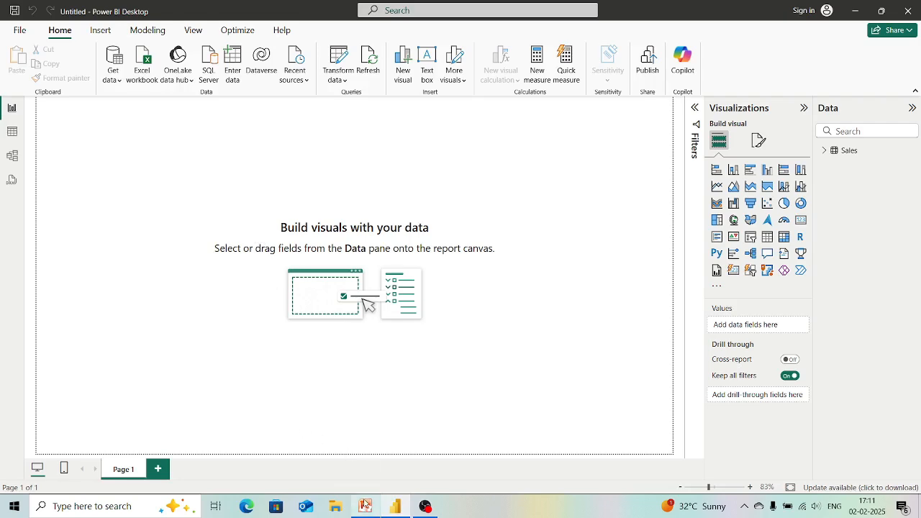
# Switch to the PowerPoint slides, and back in Power BI inspect the Sales table in Model view and Table view.
pyautogui.click(366, 506)
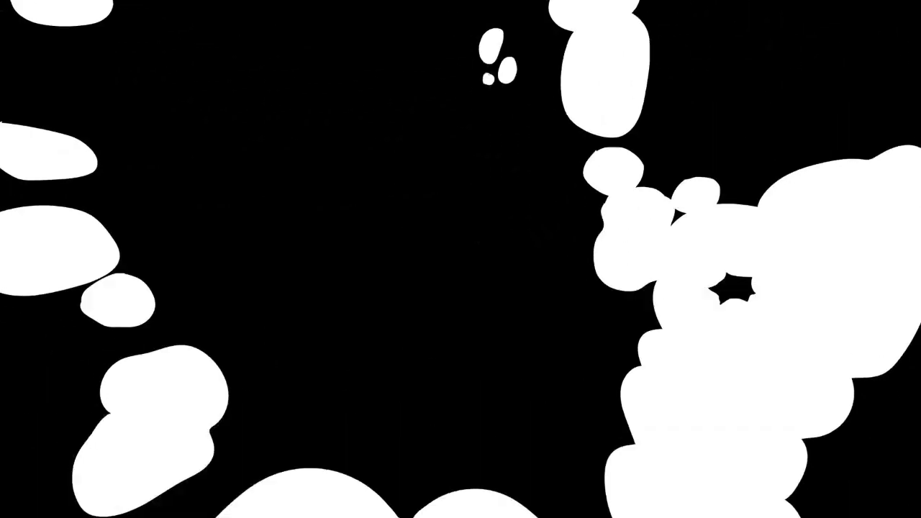
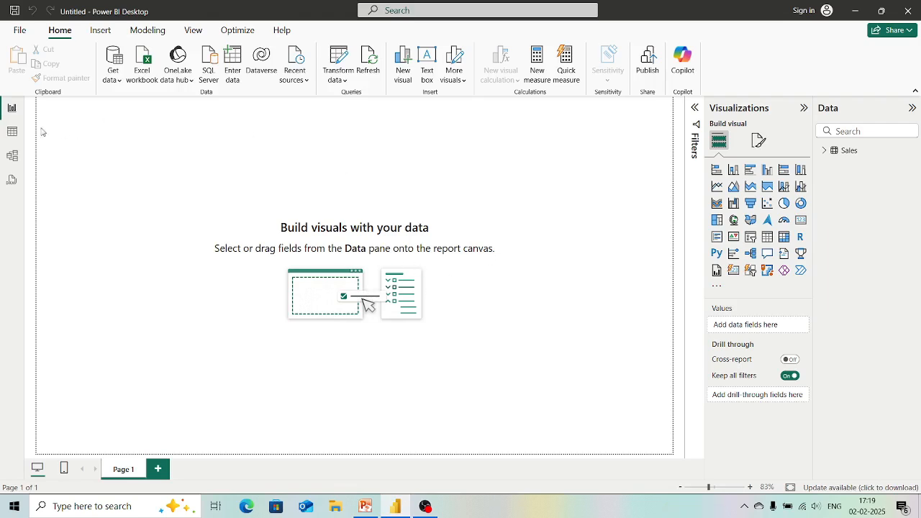
pyautogui.click(11, 156)
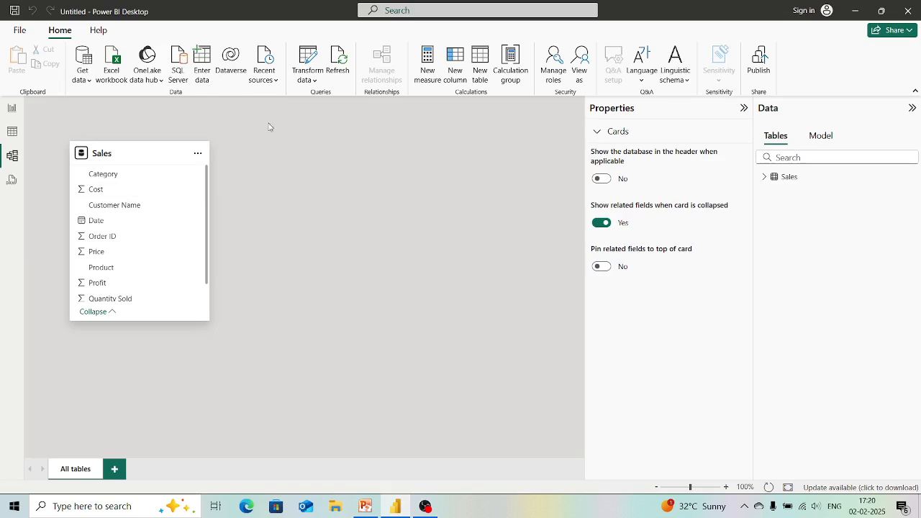
pyautogui.click(11, 134)
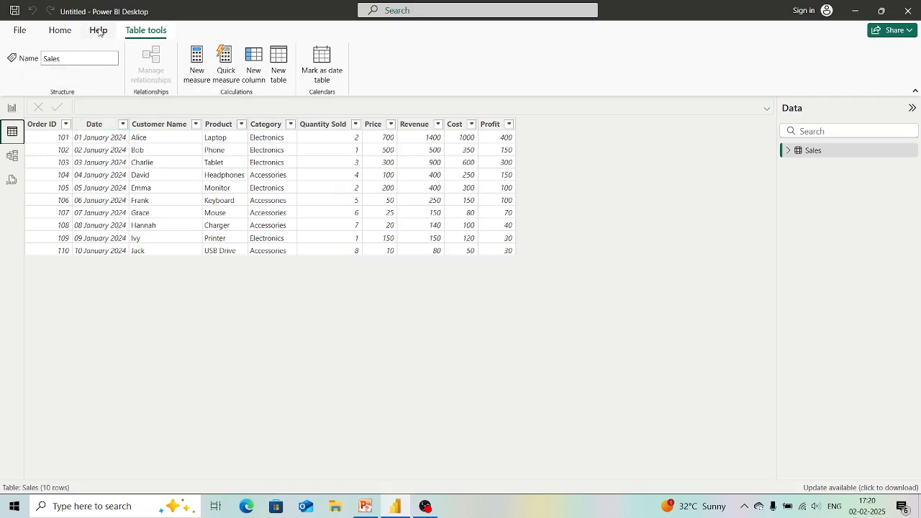
# Add a new calculated column to the Sales table and name it TotalSales.
pyautogui.click(73, 33)
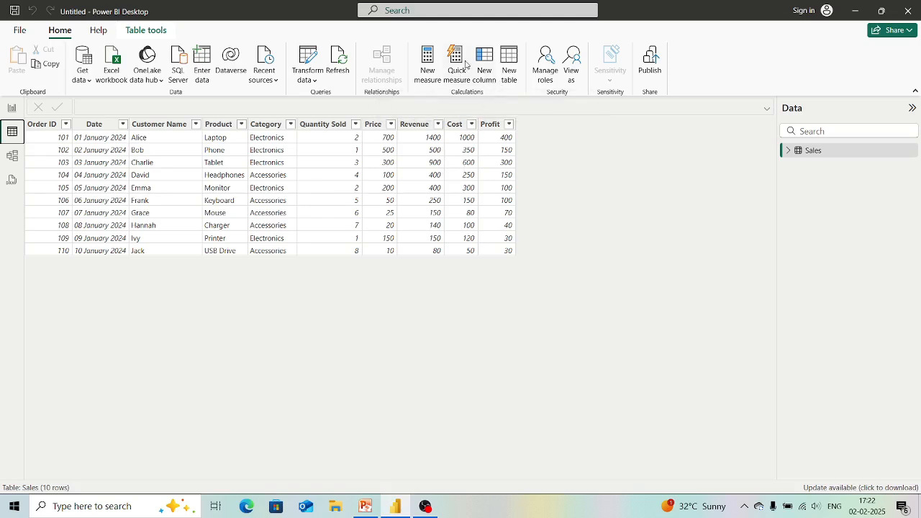
pyautogui.click(483, 73)
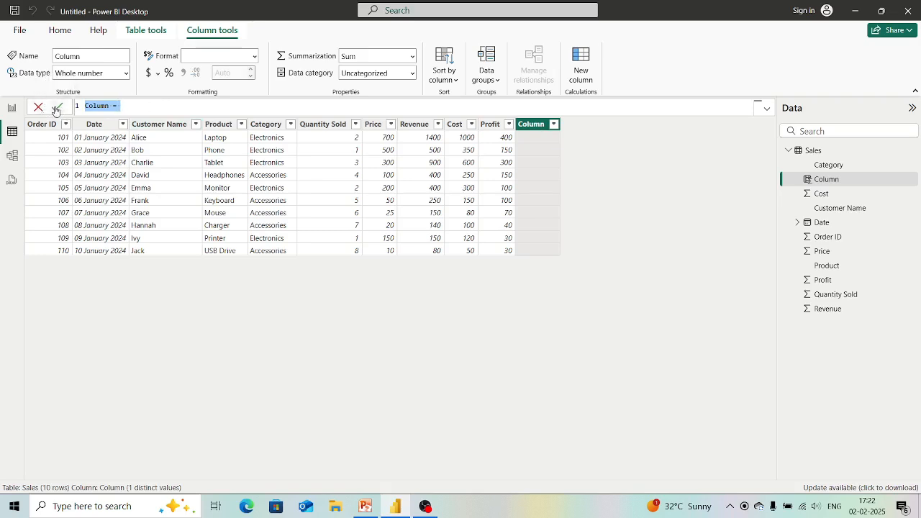
pyautogui.click(128, 106)
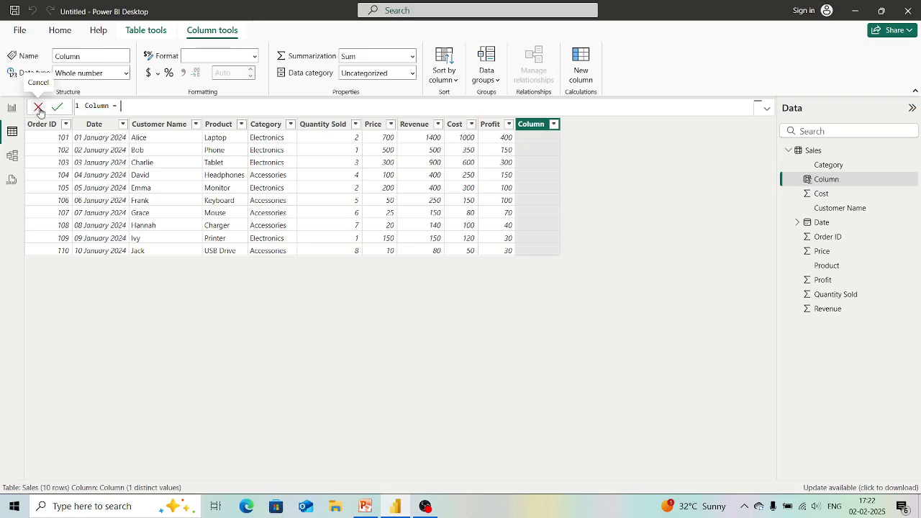
pyautogui.doubleClick(108, 106)
pyautogui.press('BackSpace')
pyautogui.press('BackSpace')
pyautogui.press('BackSpace')
pyautogui.press('BackSpace')
pyautogui.press('BackSpace')
pyautogui.press('BackSpace')
pyautogui.write('TotalSales')
# Define the TotalSales column with the formula SUM(Sales[Revenue]).
pyautogui.write('S')
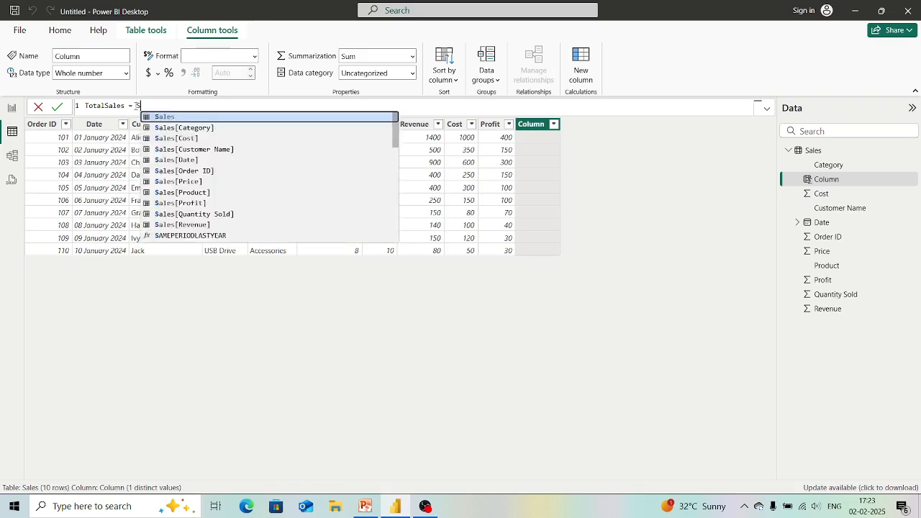
pyautogui.write('u')
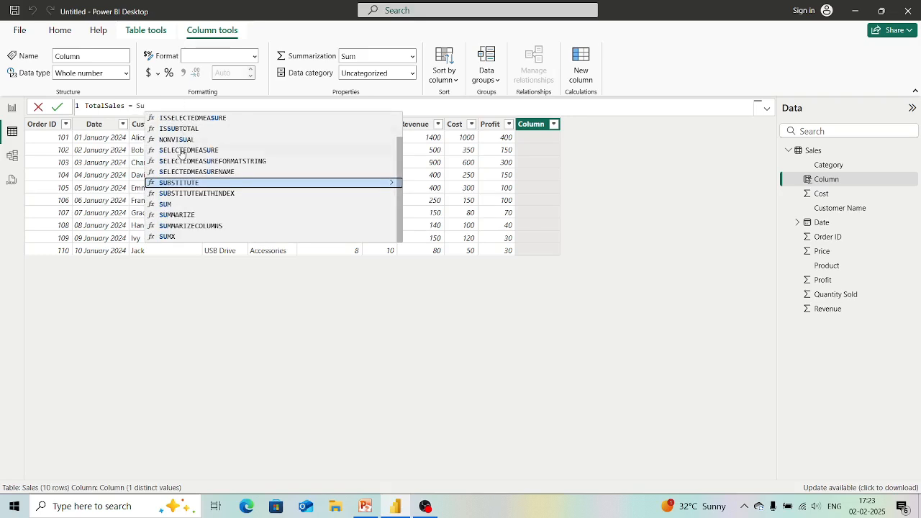
pyautogui.click(165, 206)
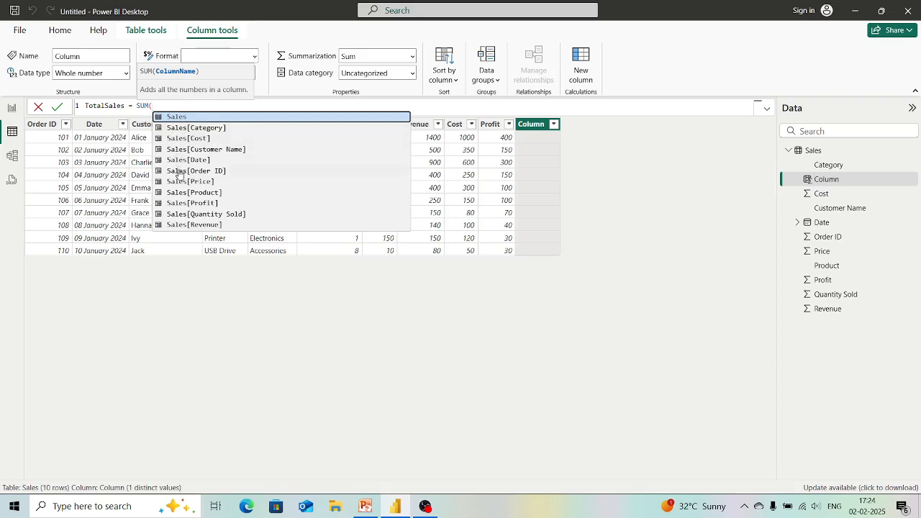
pyautogui.click(211, 224)
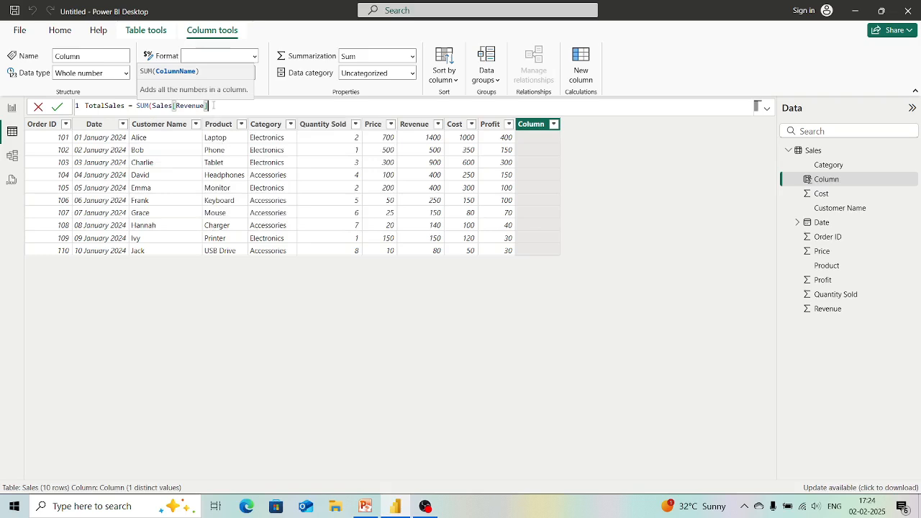
pyautogui.write(')')
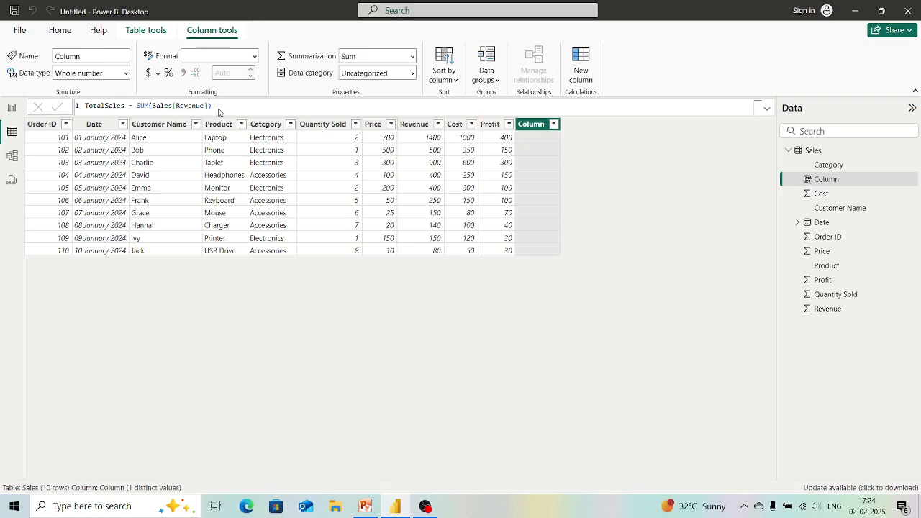
pyautogui.press('Return')
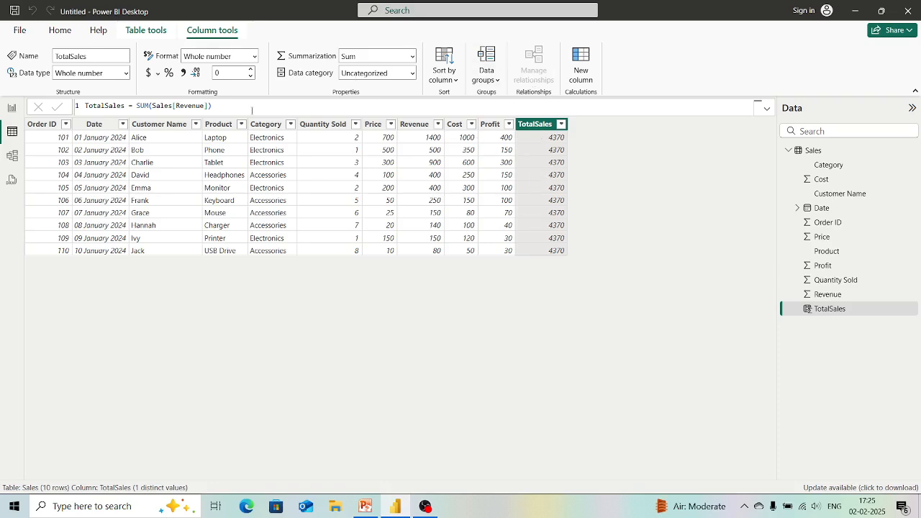
# Add another calculated column to the Sales table, name it Avg and start its formula.
pyautogui.click(581, 75)
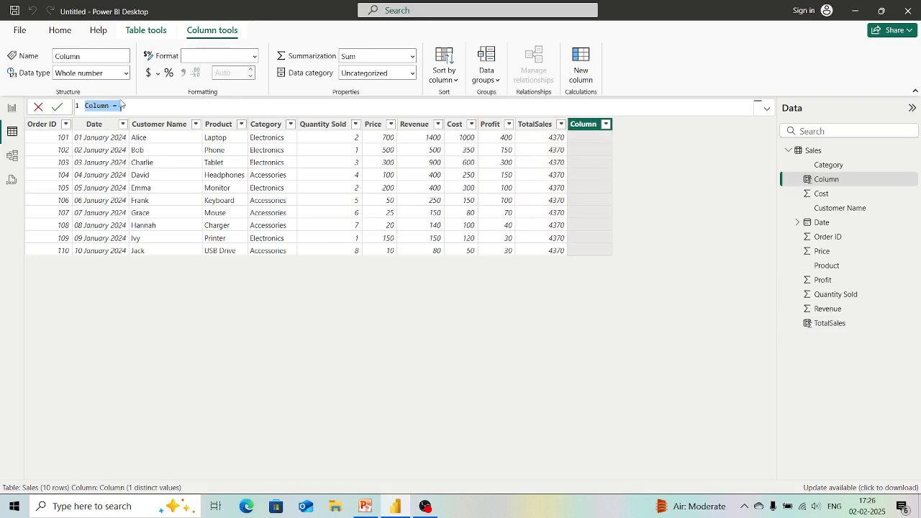
pyautogui.click(113, 106)
pyautogui.press('BackSpace')
pyautogui.press('BackSpace')
pyautogui.press('BackSpace')
pyautogui.press('BackSpace')
pyautogui.press('BackSpace')
pyautogui.press('BackSpace')
pyautogui.press('BackSpace')
pyautogui.press('BackSpace')
pyautogui.write('Avg = A')
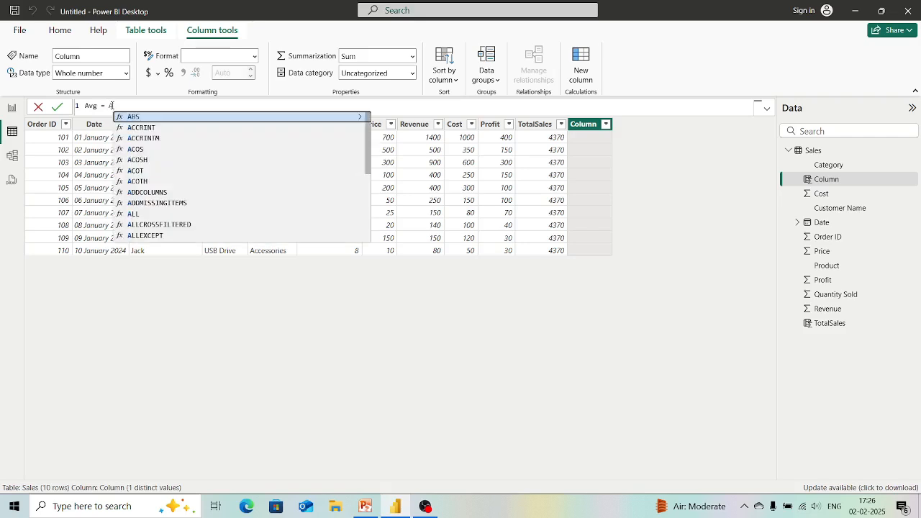
# Complete the Avg column's formula as AVERAGE(Sales[Revenue]).
pyautogui.write('v')
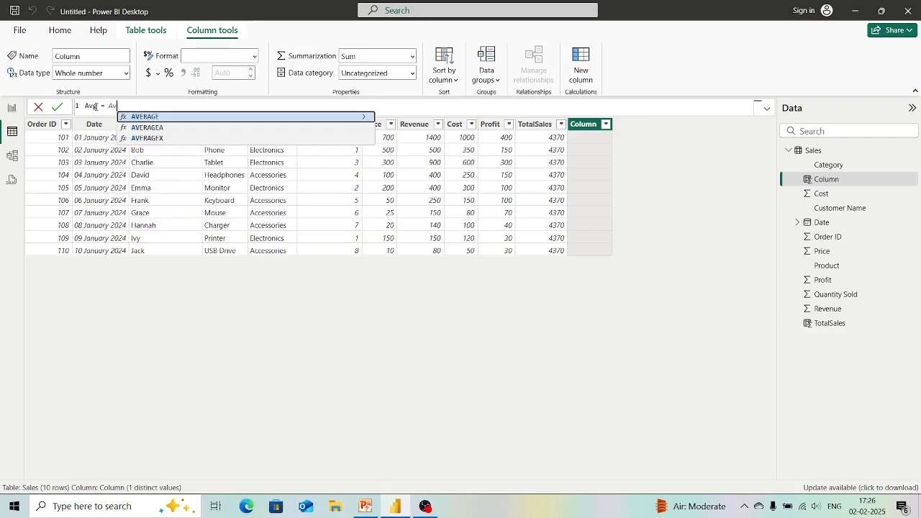
pyautogui.click(150, 117)
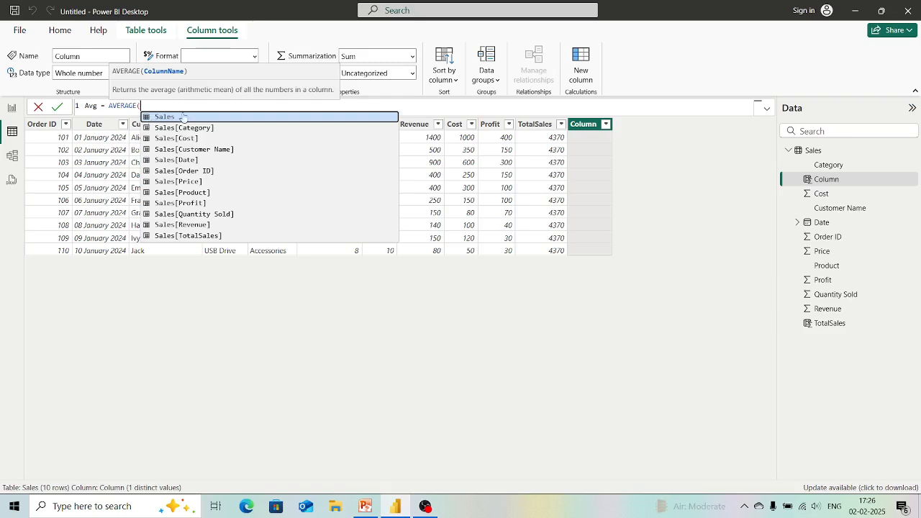
pyautogui.click(190, 225)
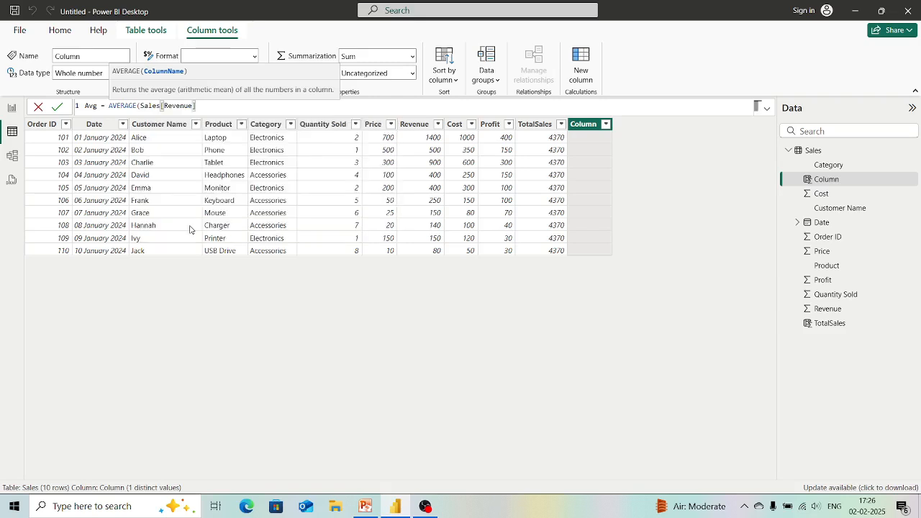
pyautogui.write(')')
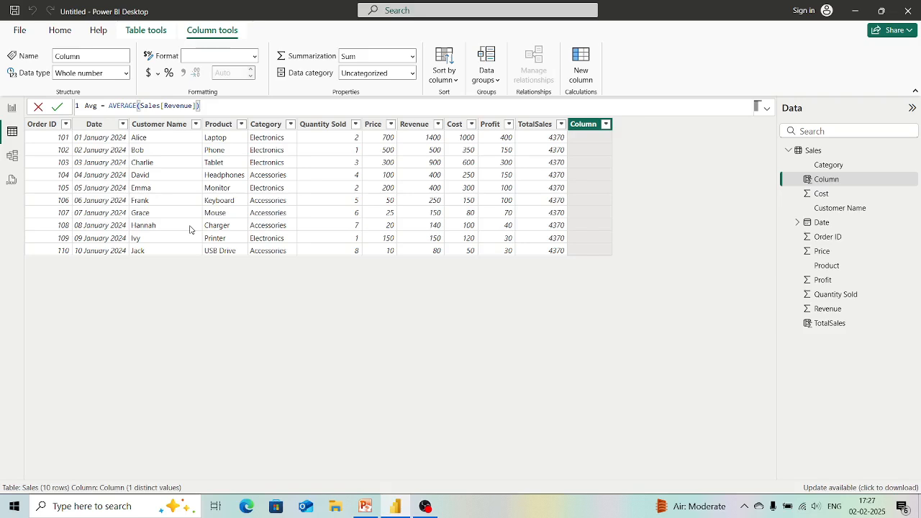
pyautogui.press('Return')
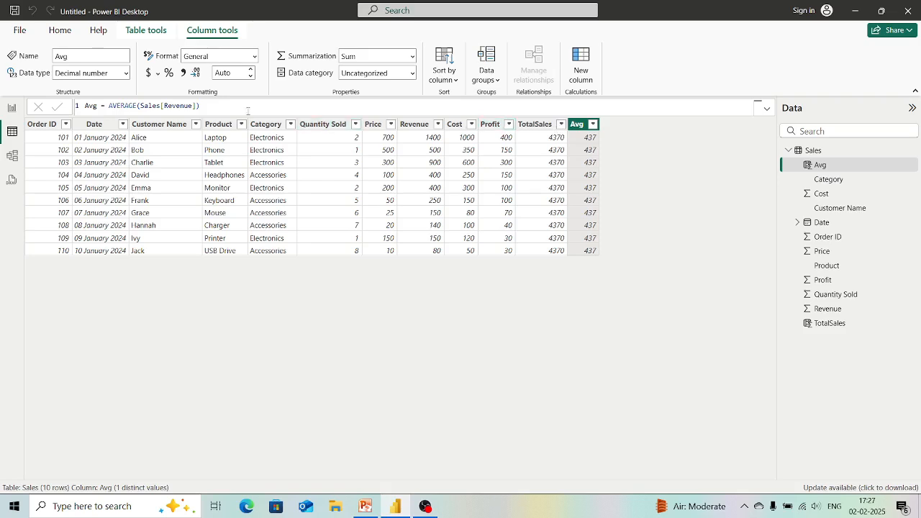
pyautogui.click(203, 105)
pyautogui.doubleClick(134, 106)
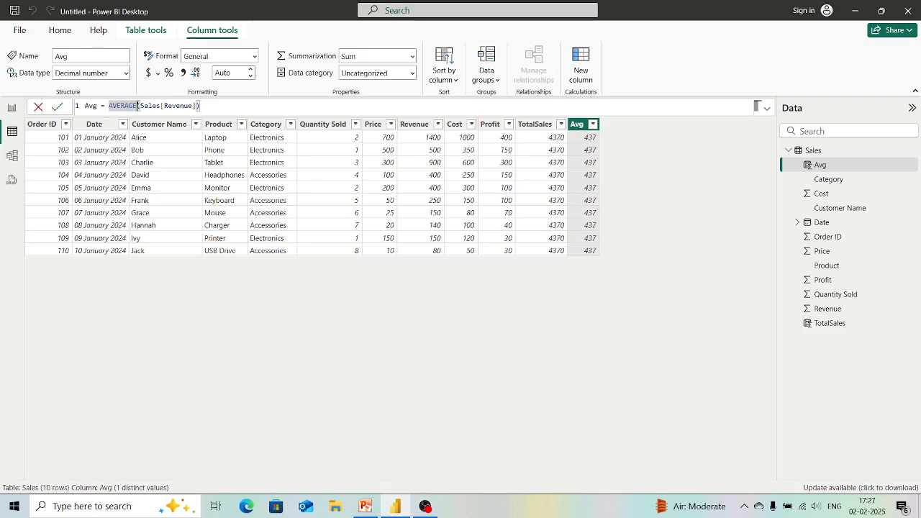
pyautogui.click(202, 106)
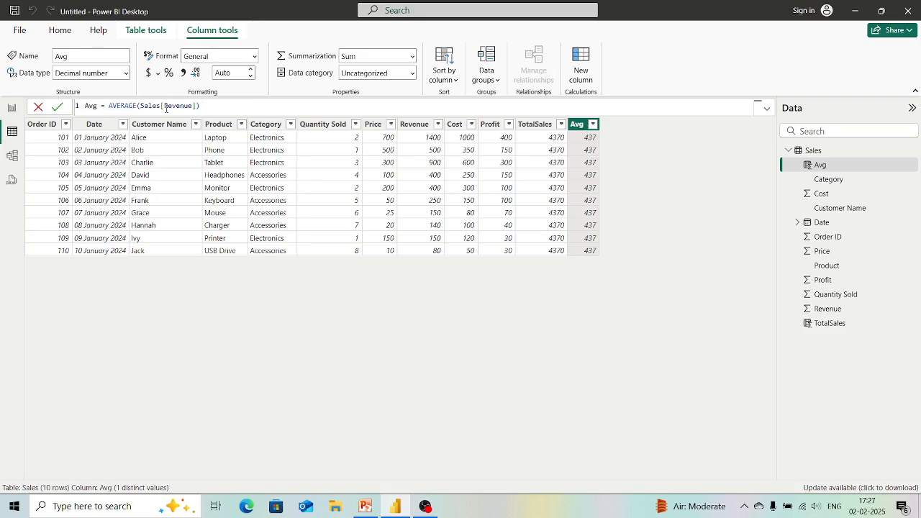
pyautogui.doubleClick(138, 106)
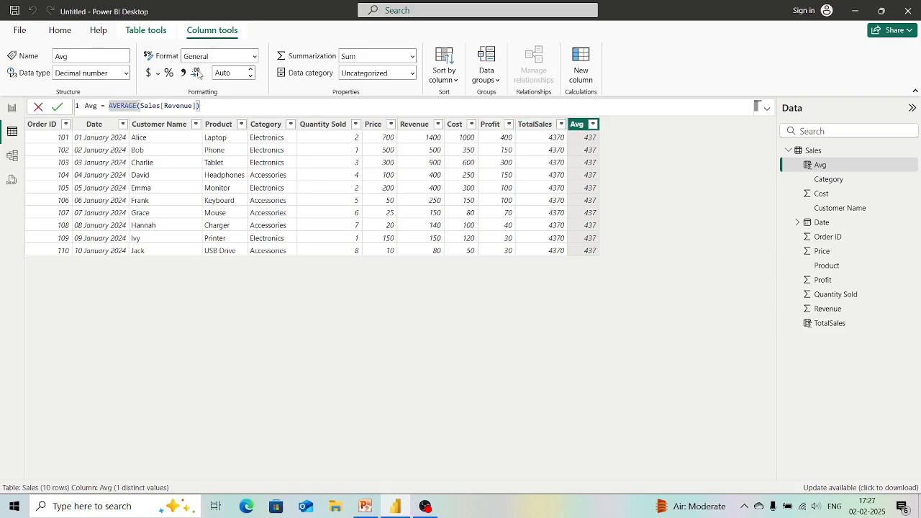
pyautogui.click(153, 112)
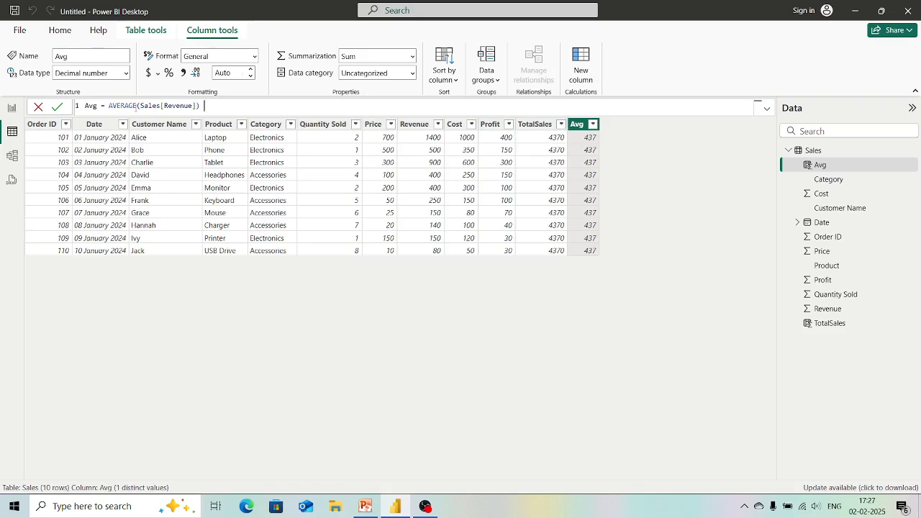
# Replace the AVERAGE function in the Avg column's formula with COUNT.
pyautogui.doubleClick(126, 106)
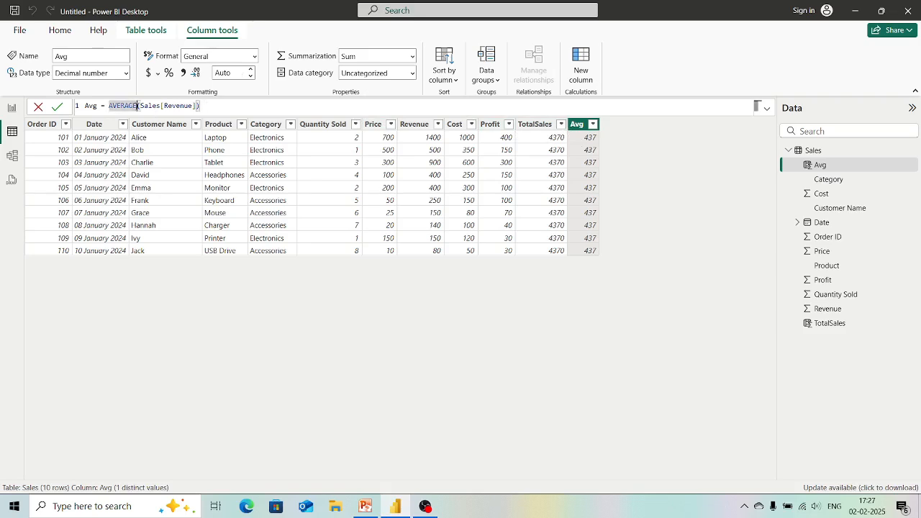
pyautogui.press('BackSpace')
pyautogui.press('BackSpace')
pyautogui.press('BackSpace')
pyautogui.press('BackSpace')
pyautogui.press('BackSpace')
pyautogui.press('BackSpace')
pyautogui.press('BackSpace')
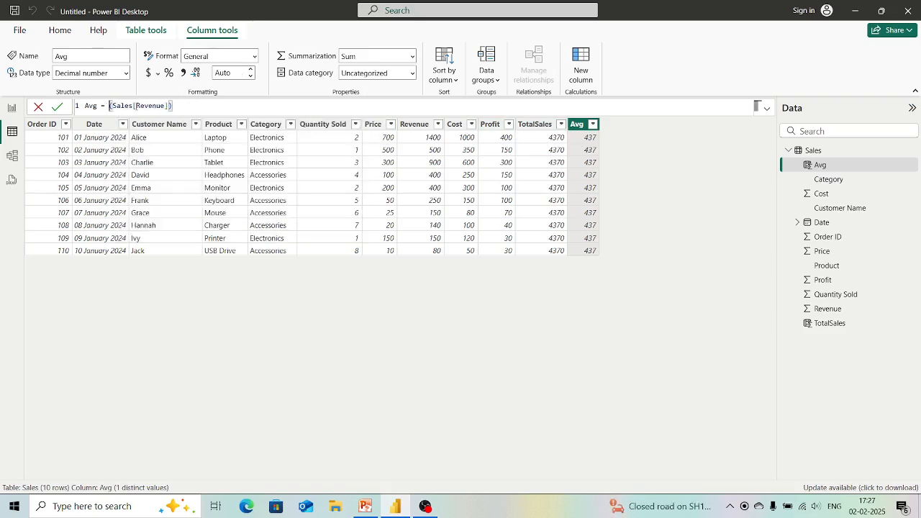
pyautogui.write('C')
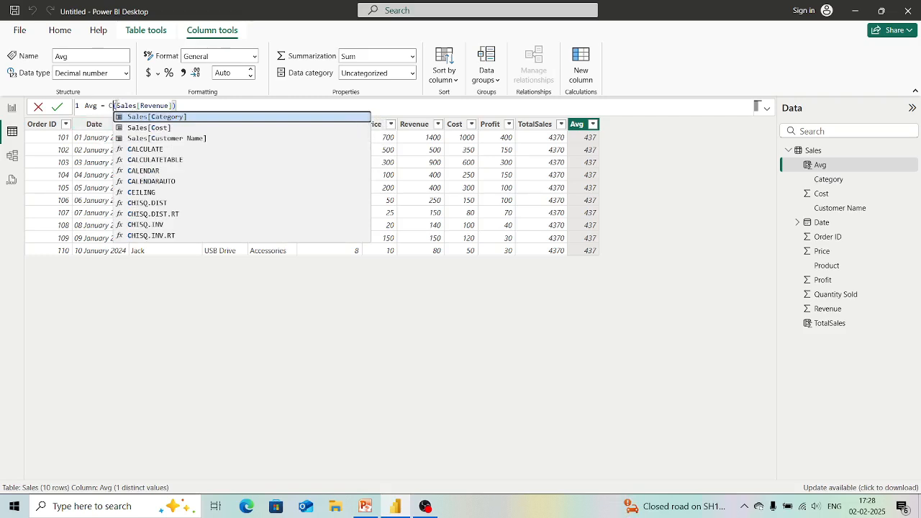
pyautogui.write('ou')
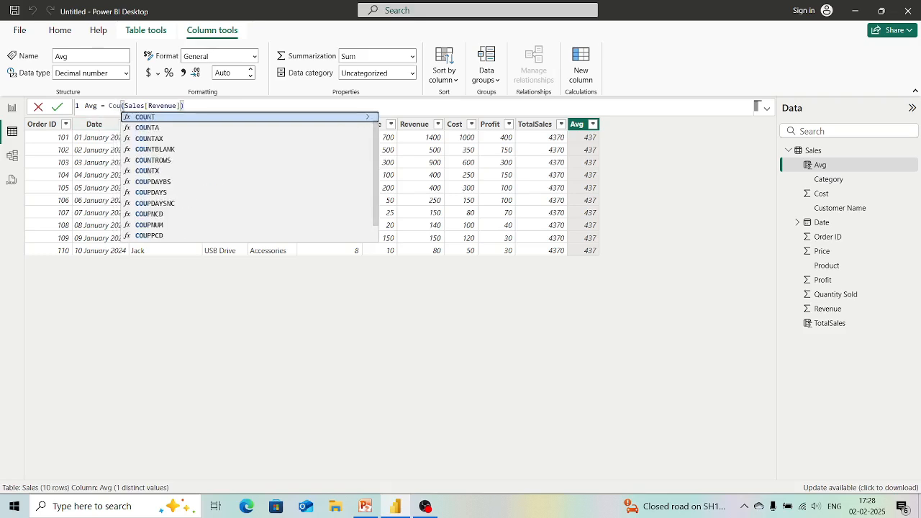
pyautogui.click(141, 117)
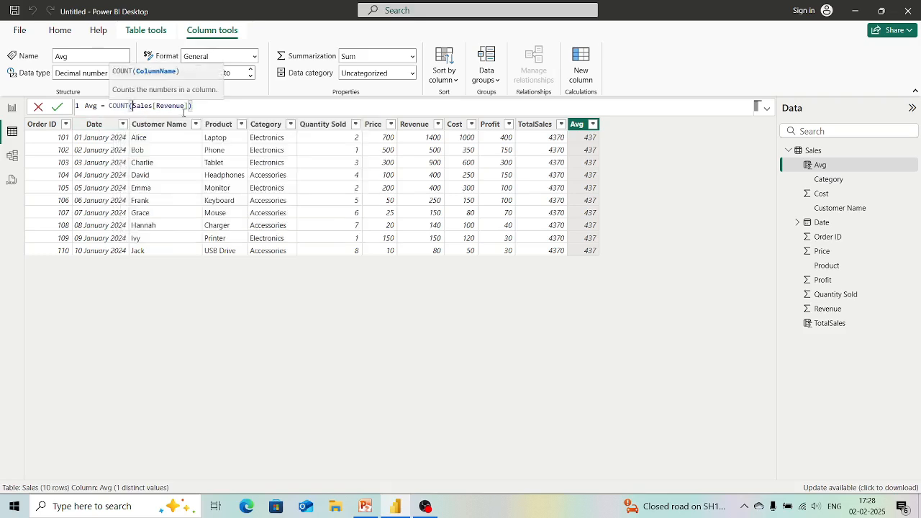
# Change the COUNT argument in the Avg formula to Sales[TotalSales] and apply the formula.
pyautogui.doubleClick(170, 105)
pyautogui.write('Rev')
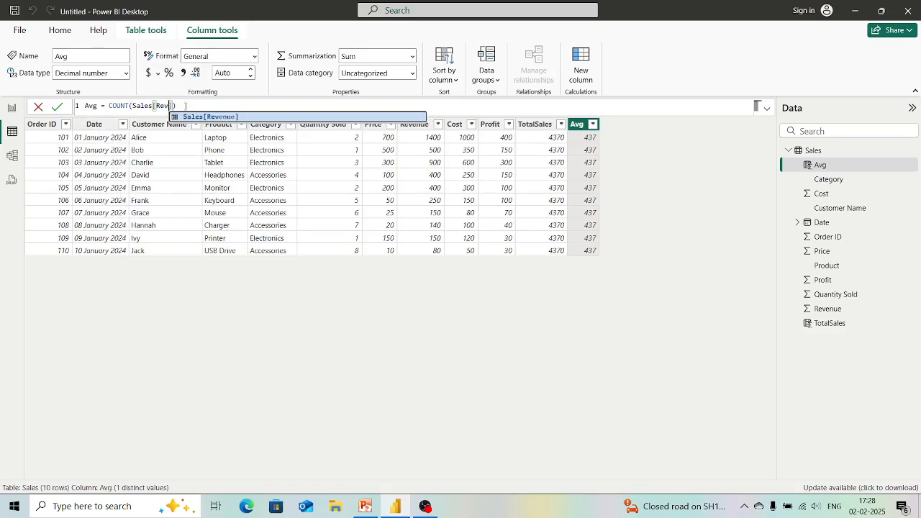
pyautogui.press('BackSpace')
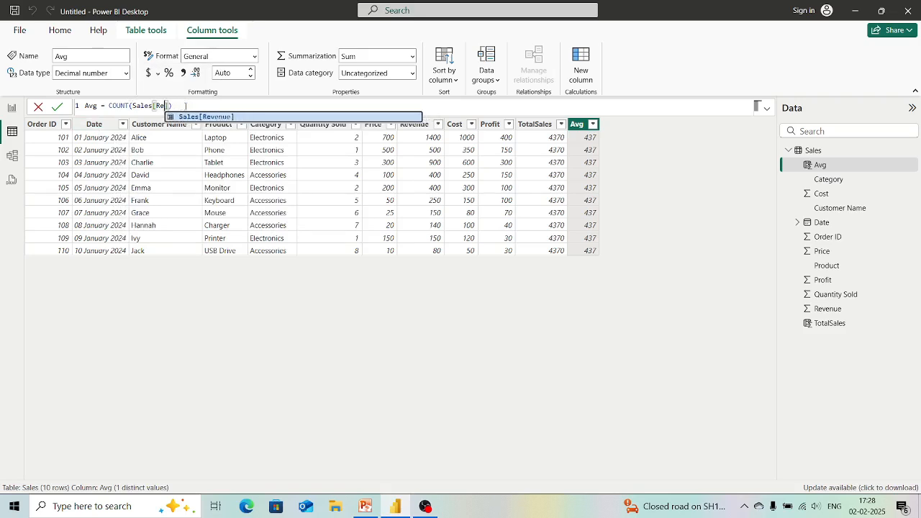
pyautogui.press('BackSpace')
pyautogui.press('BackSpace')
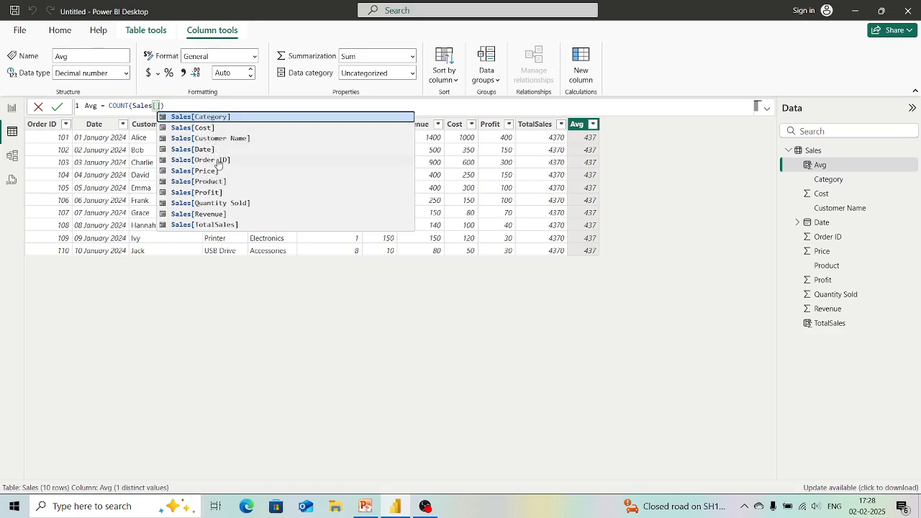
pyautogui.click(210, 225)
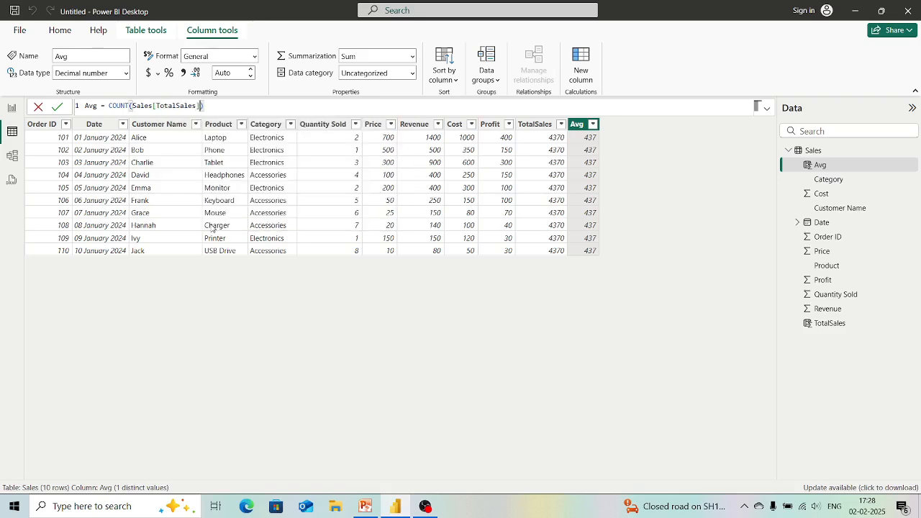
pyautogui.click(210, 105)
pyautogui.press('Return')
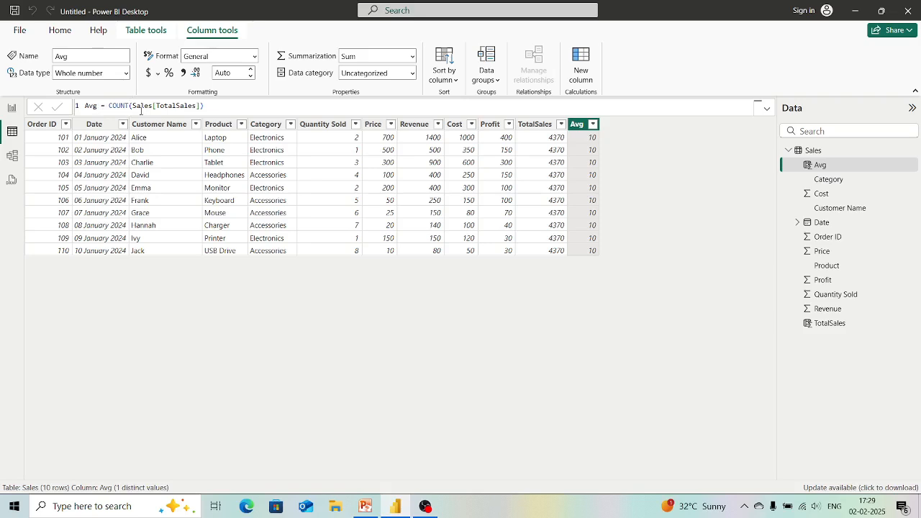
# Try to replace COUNT in the Avg formula with a function starting with "a".
pyautogui.click(209, 109)
pyautogui.click(210, 107)
pyautogui.doubleClick(129, 106)
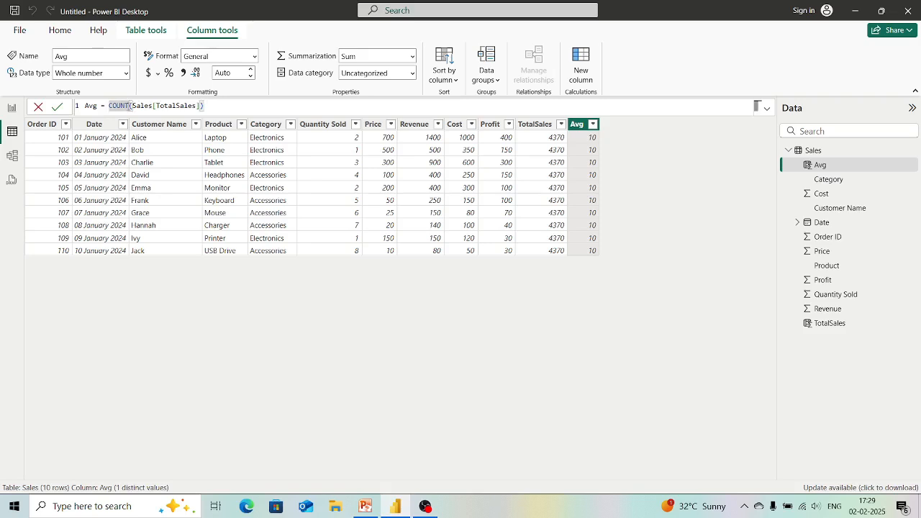
pyautogui.press('BackSpace')
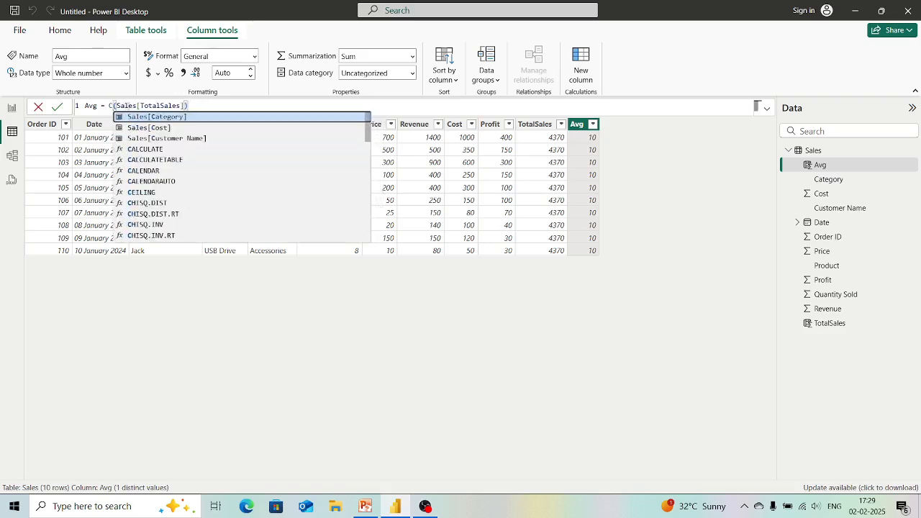
pyautogui.press('Escape')
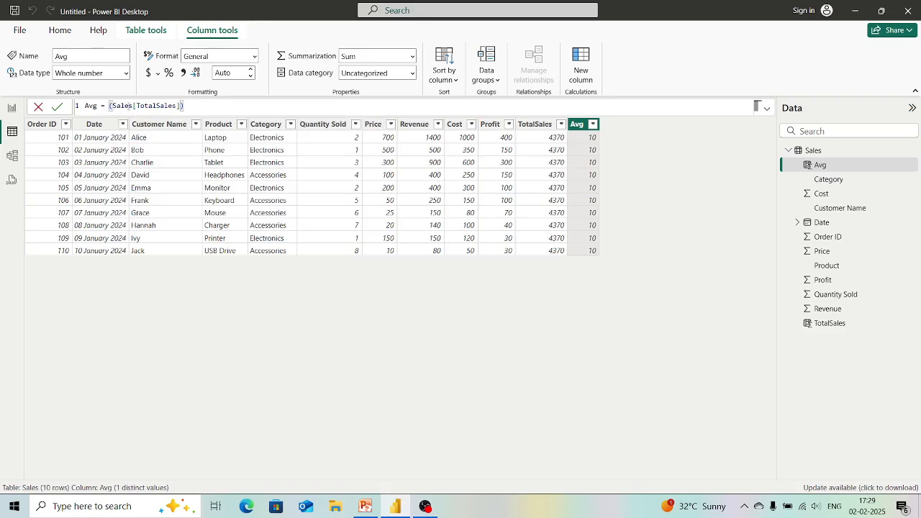
pyautogui.write('a')
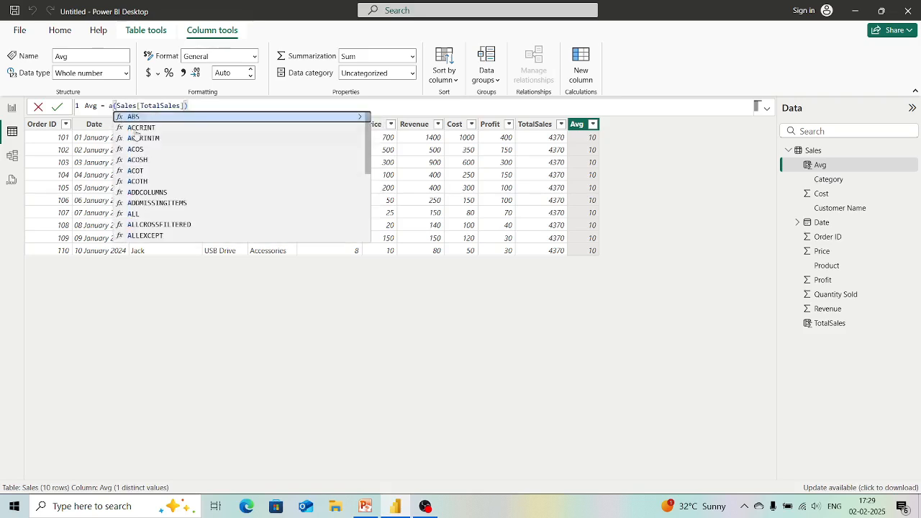
pyautogui.scroll(-3, 143, 212)
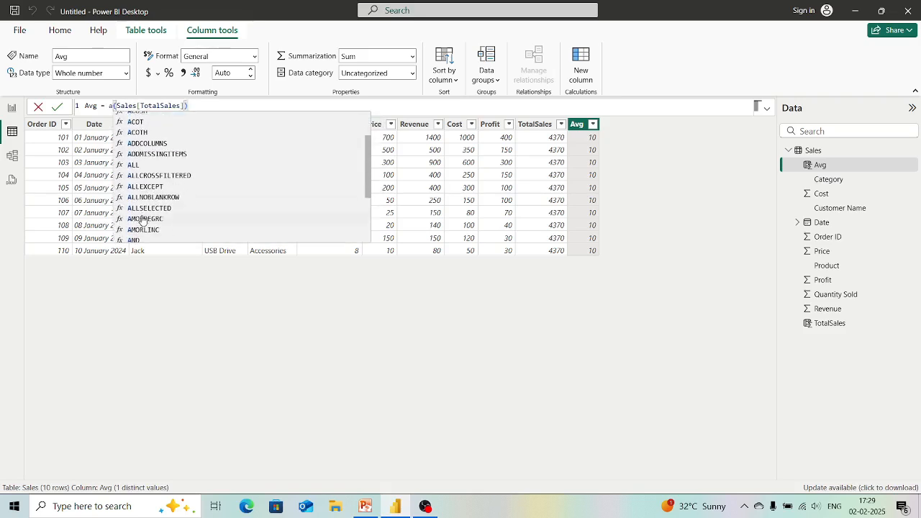
pyautogui.click(234, 368)
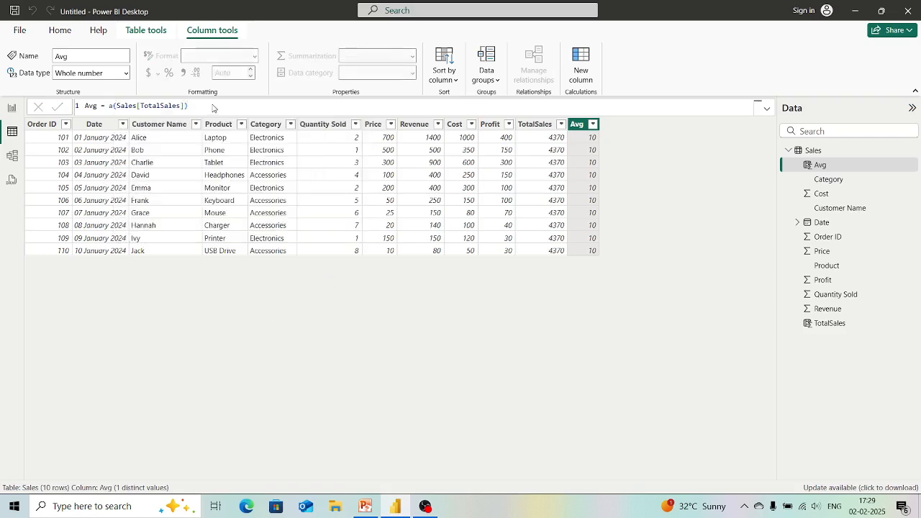
pyautogui.moveTo(196, 108); pyautogui.dragTo(85, 106)
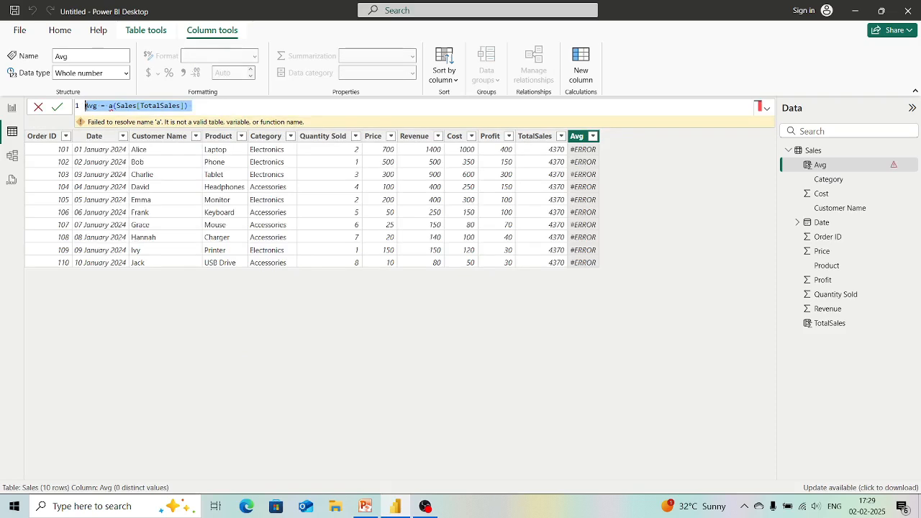
pyautogui.click(193, 106)
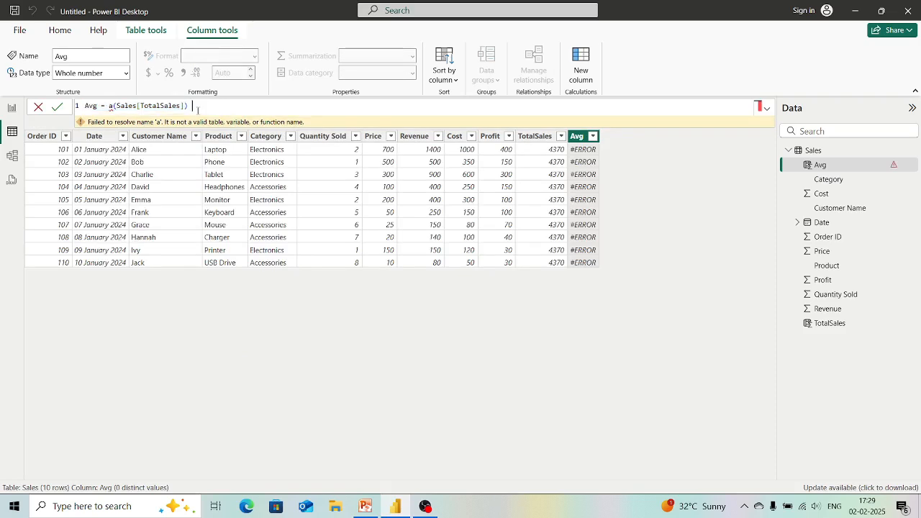
pyautogui.click(590, 79)
pyautogui.click(588, 80)
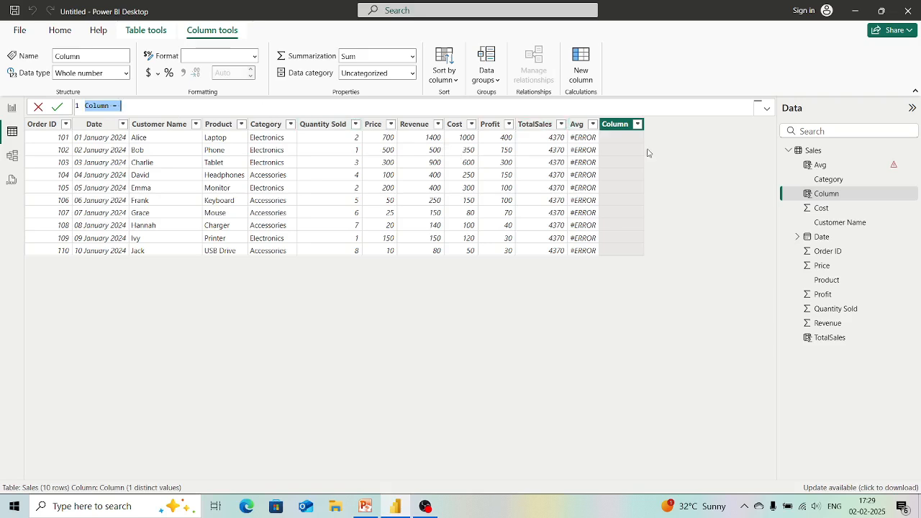
pyautogui.press('Escape')
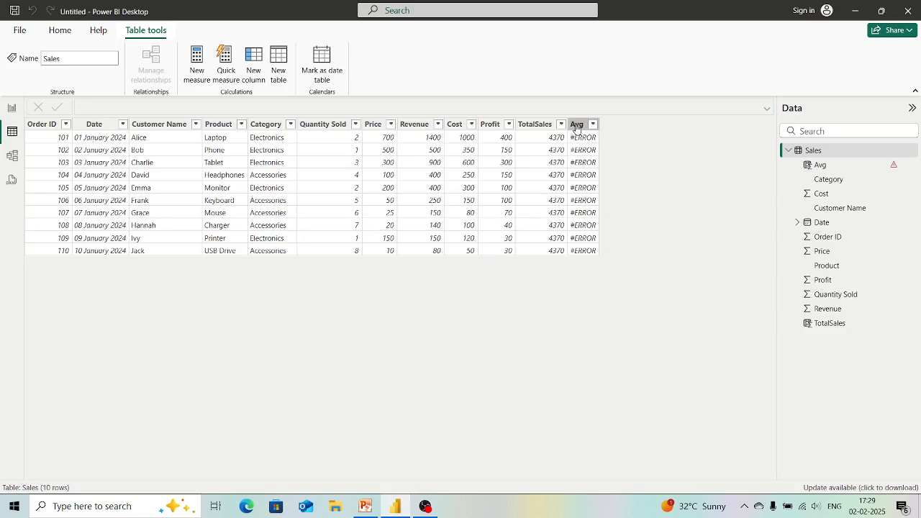
# Delete the Avg column from the Sales table.
pyautogui.rightClick(577, 128)
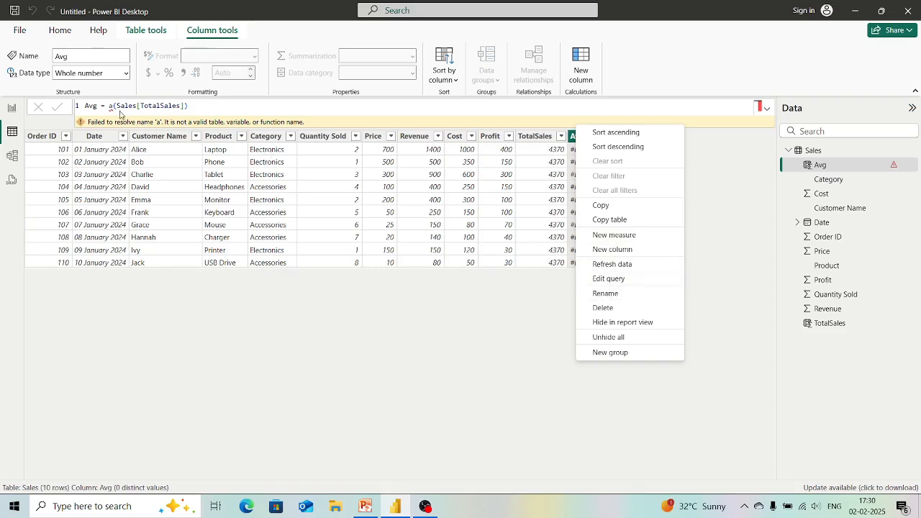
pyautogui.click(602, 308)
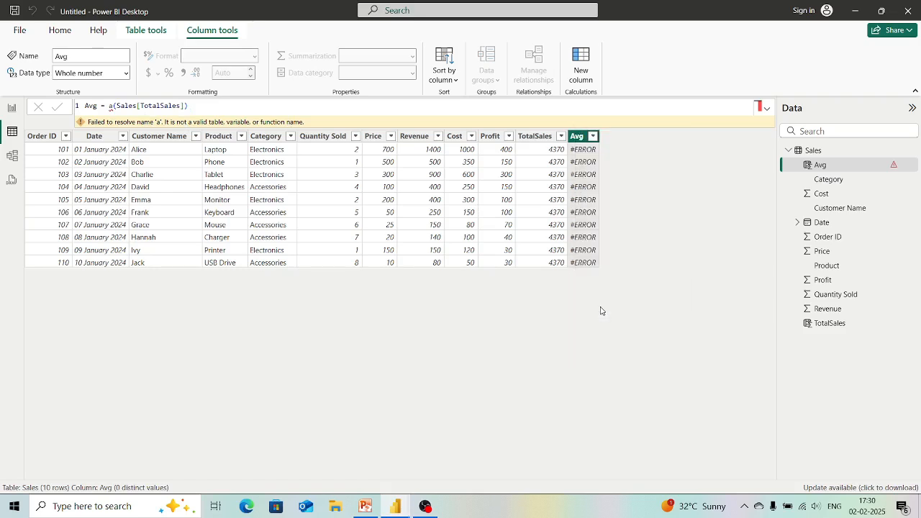
pyautogui.click(530, 281)
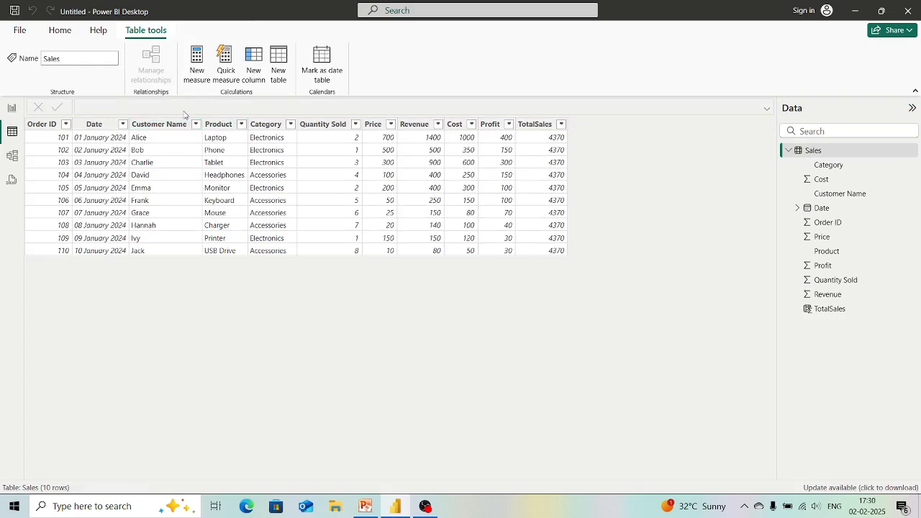
# Add a new calculated column to the Sales table and name it HighSales.
pyautogui.click(259, 77)
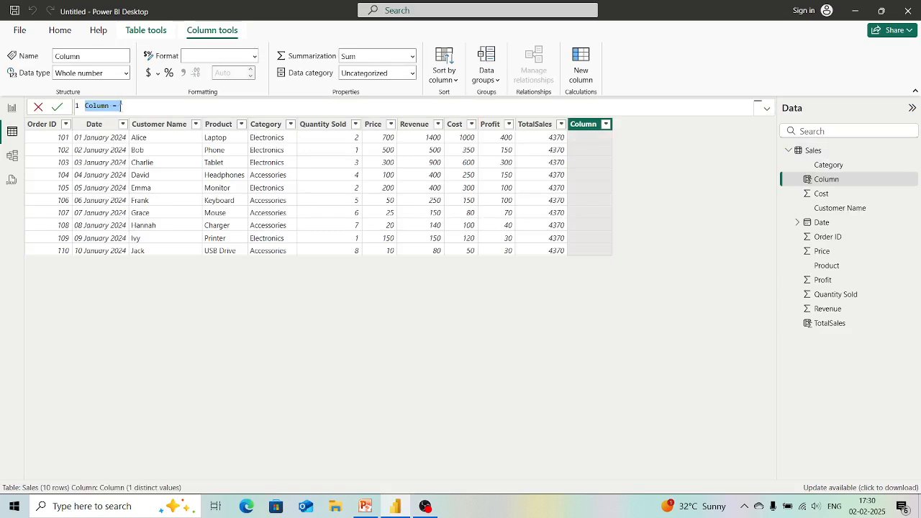
pyautogui.click(113, 106)
pyautogui.press('BackSpace')
pyautogui.press('BackSpace')
pyautogui.press('BackSpace')
pyautogui.press('BackSpace')
pyautogui.press('BackSpace')
pyautogui.press('BackSpace')
pyautogui.press('BackSpace')
pyautogui.press('BackSpace')
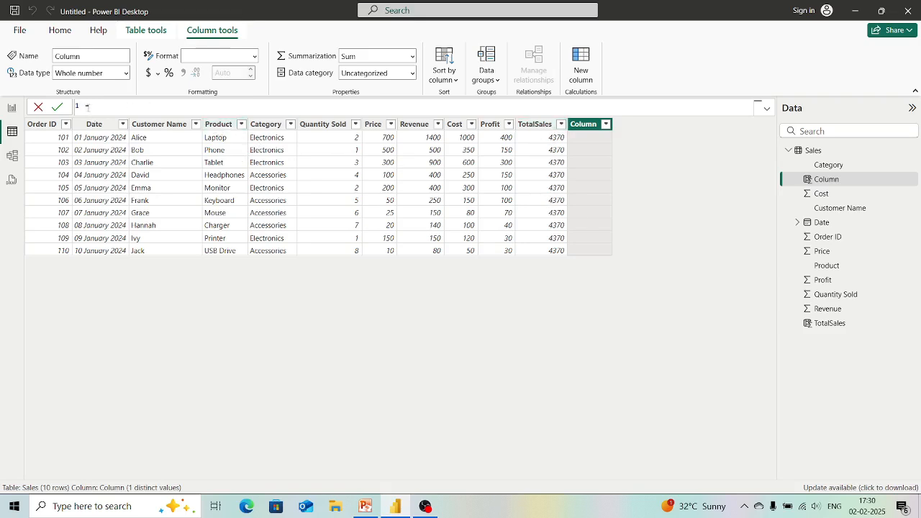
pyautogui.write('HighSales =')
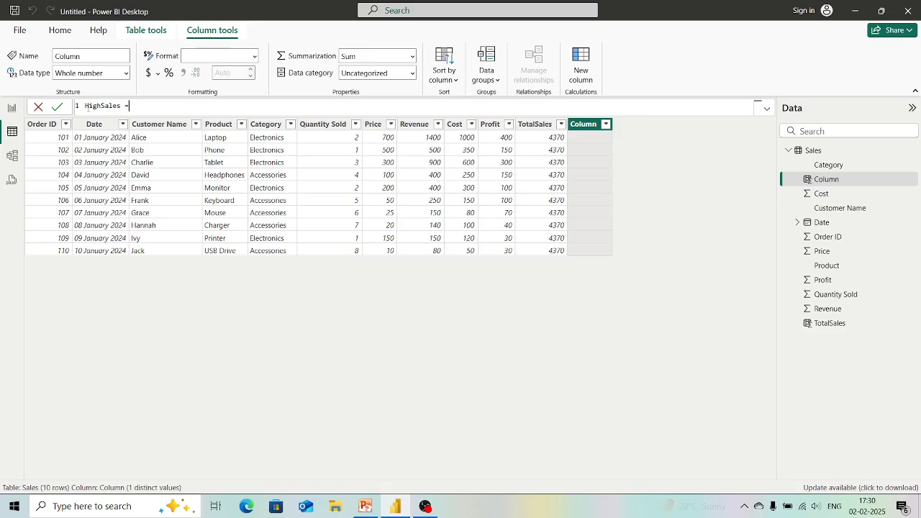
# Start the HighSales formula with an IF function that tests whether Sales[Revenue] is greater than 800.
pyautogui.write('if')
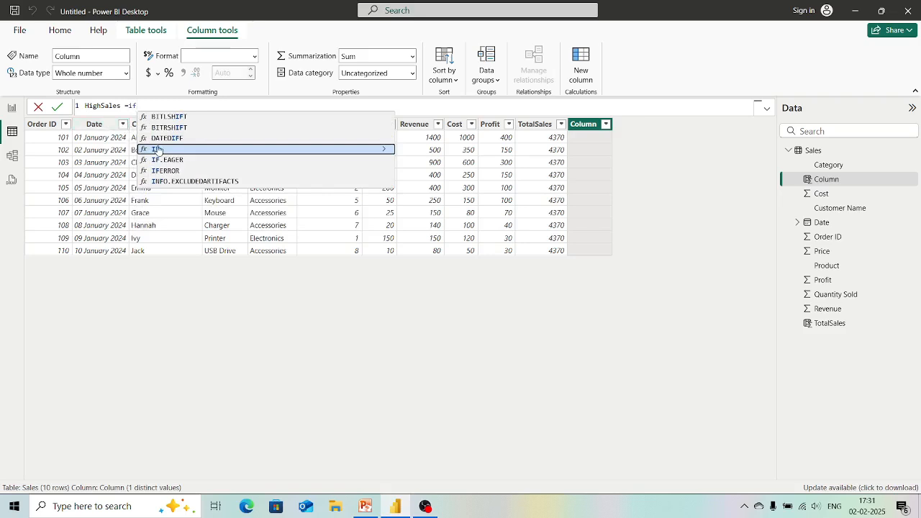
pyautogui.click(162, 150)
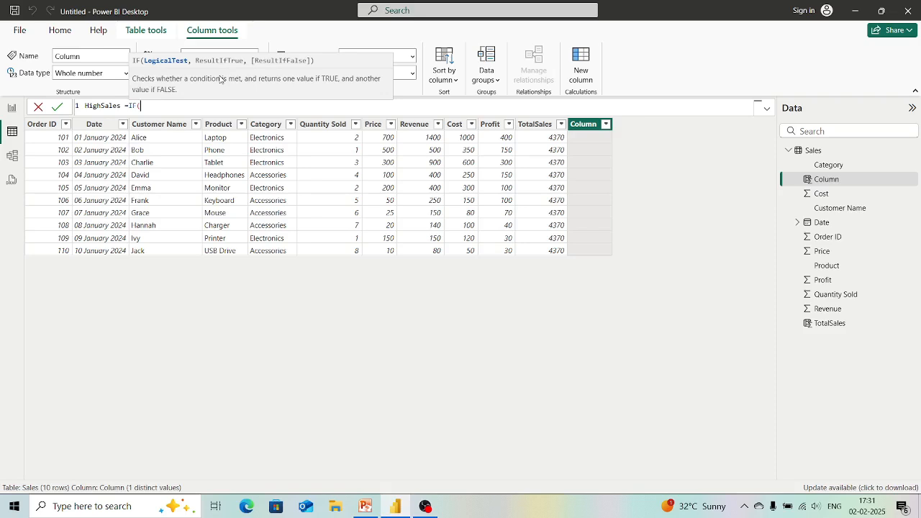
pyautogui.write('Sa')
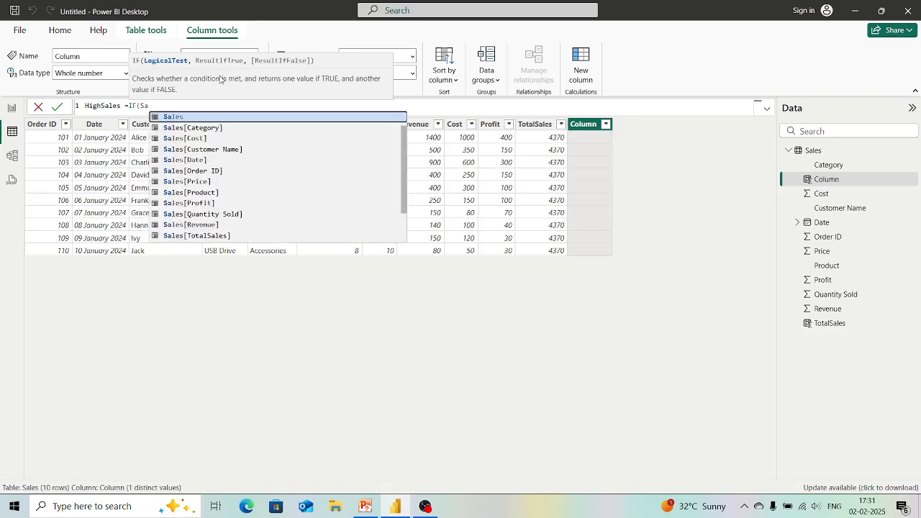
pyautogui.click(198, 225)
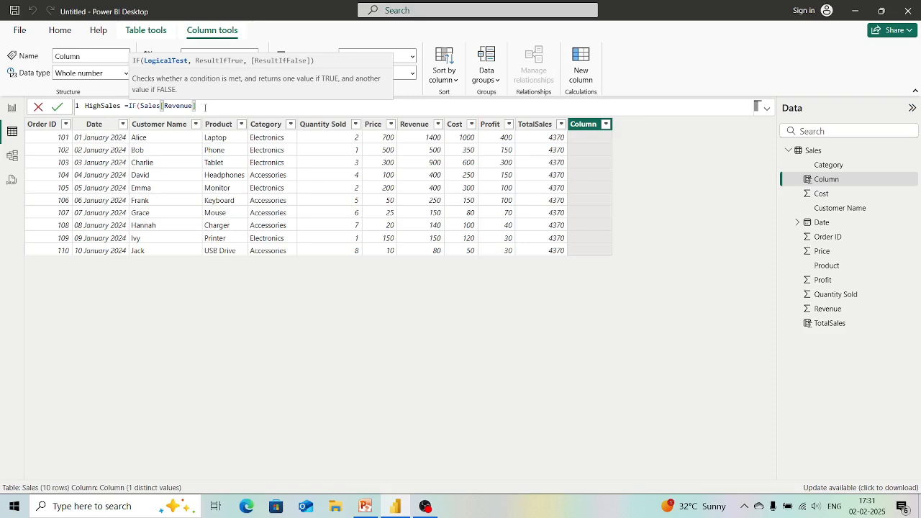
pyautogui.write('>')
pyautogui.write('5')
pyautogui.write('00')
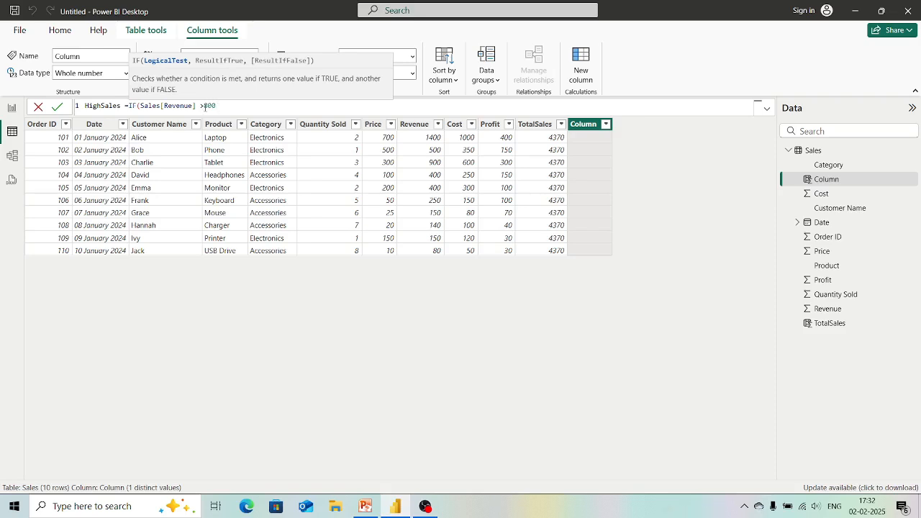
# Complete the IF formula with "High" for true and "Low" for false, and apply it.
pyautogui.write(', "')
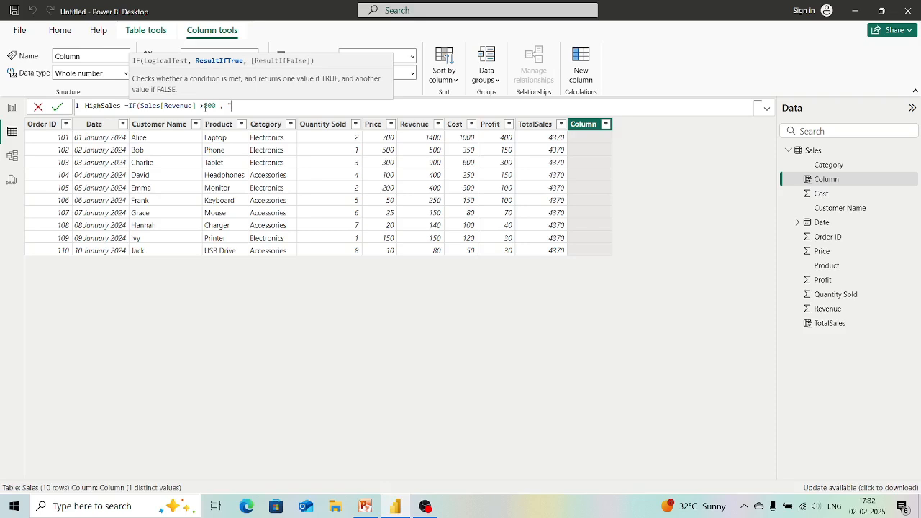
pyautogui.write('High"')
pyautogui.write(',')
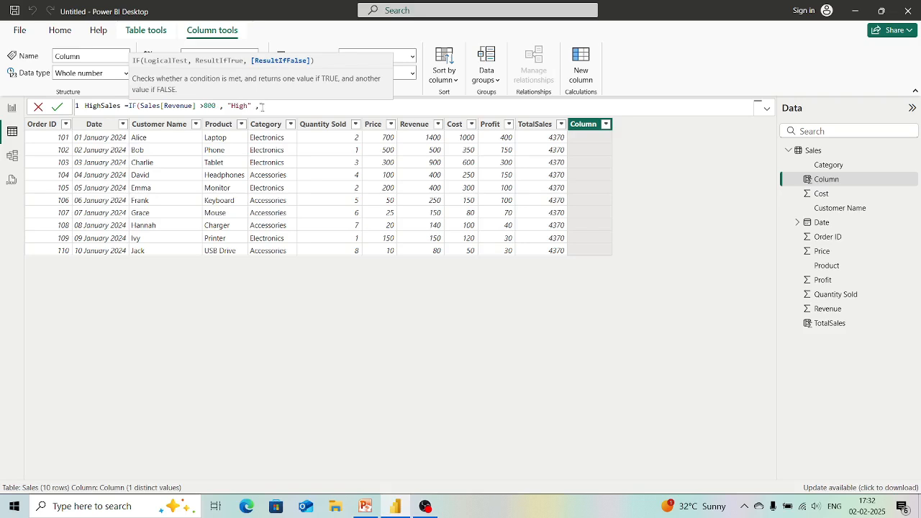
pyautogui.write('"Low")')
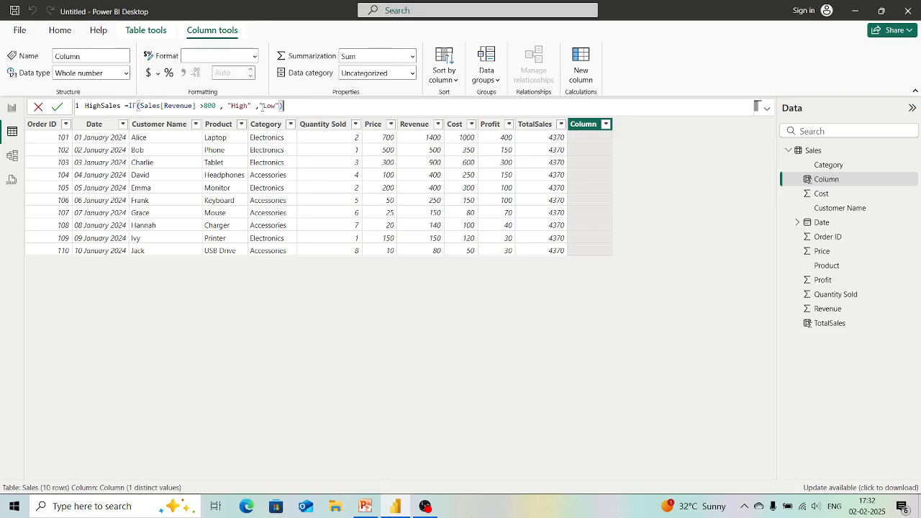
pyautogui.press('Return')
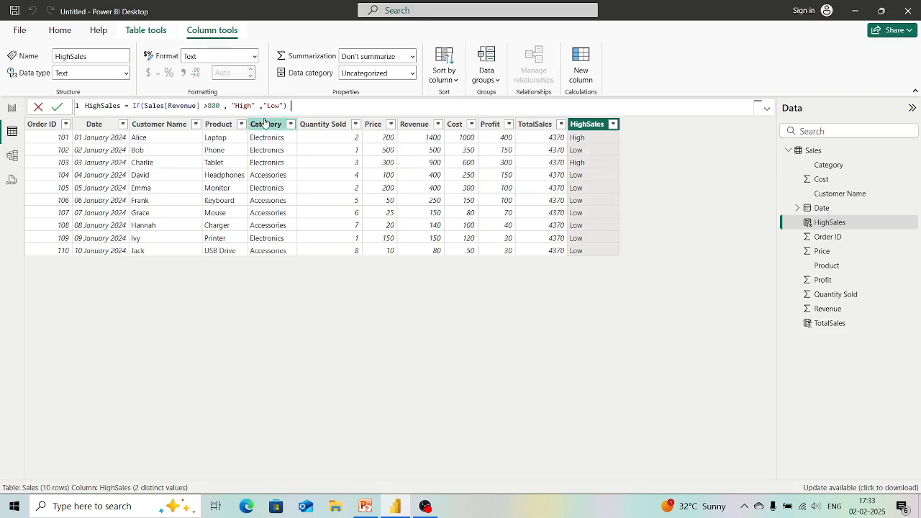
# Set the revenue threshold in the HighSales formula to 400 and apply the formula.
pyautogui.doubleClick(209, 106)
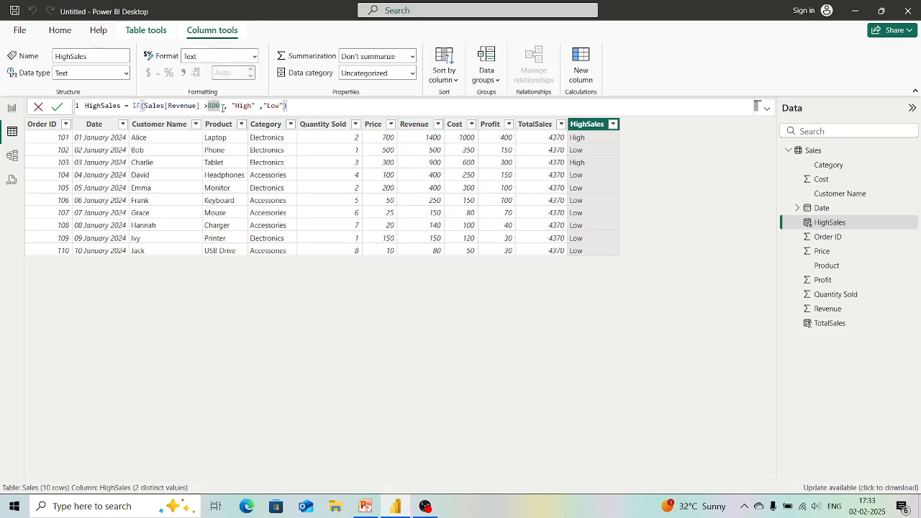
pyautogui.press('BackSpace')
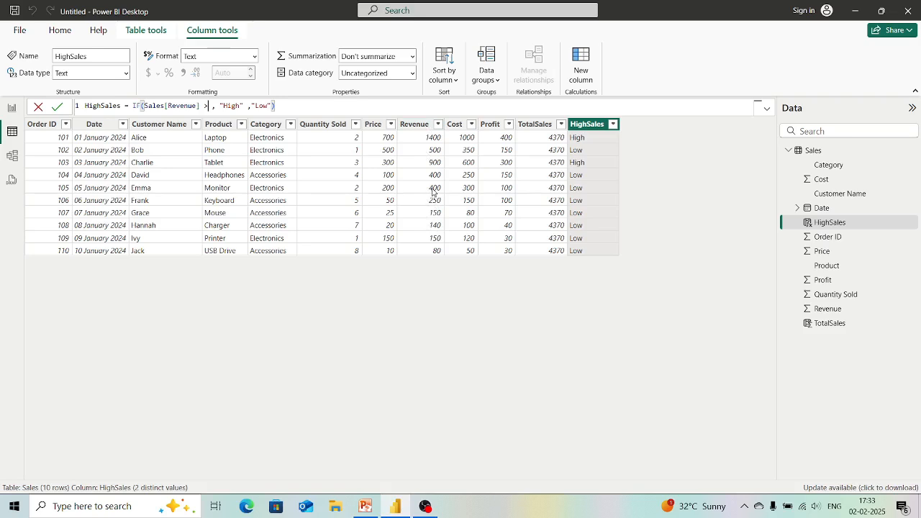
pyautogui.write('44')
pyautogui.press('BackSpace')
pyautogui.write('00')
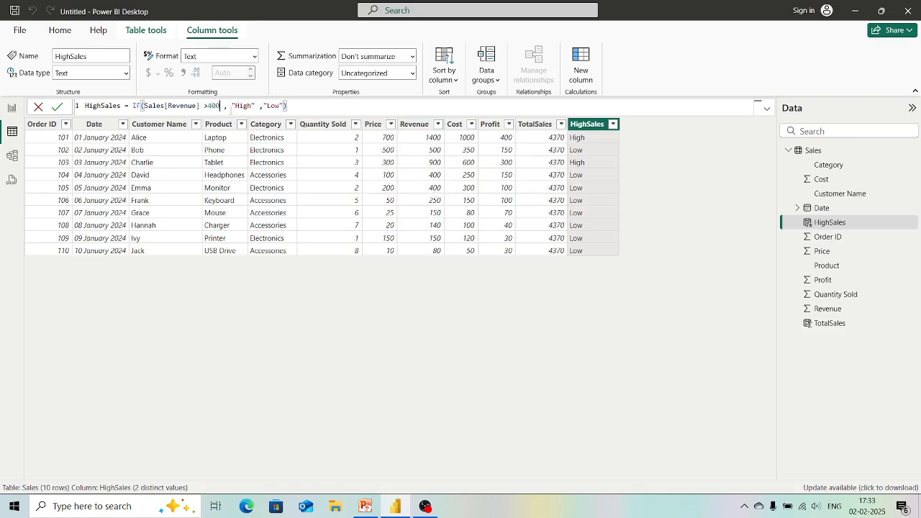
pyautogui.press('Return')
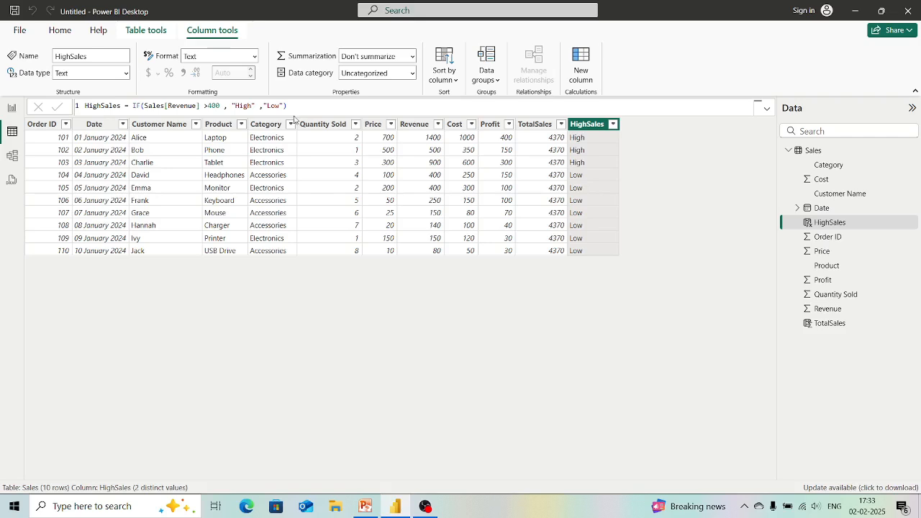
# Change the comparison operator in the HighSales formula to >= and apply the formula.
pyautogui.click(209, 105)
pyautogui.press('Return')
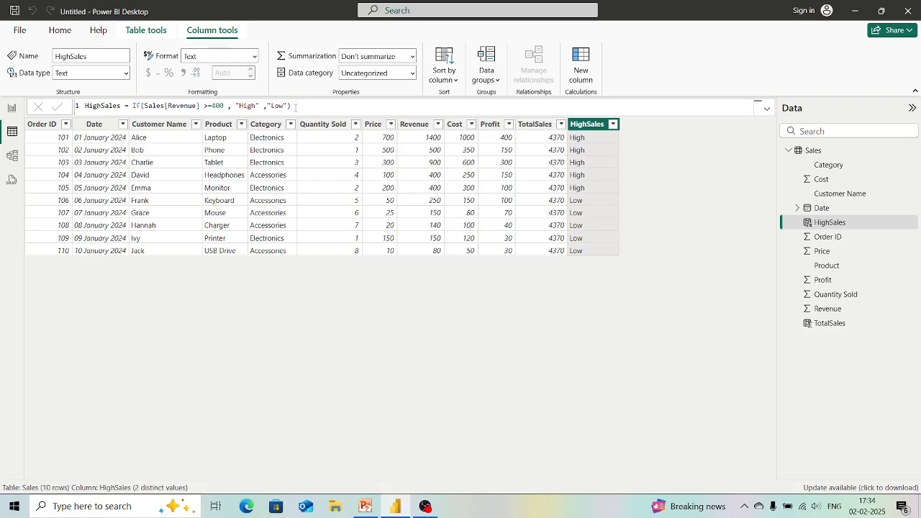
pyautogui.moveTo(295, 107)
pyautogui.mouseDown()
pyautogui.moveTo(87, 109)
pyautogui.moveTo(297, 107)
pyautogui.mouseUp()
# Add a new calculated column to the Sales table and name it SalesCategory.
pyautogui.click(580, 78)
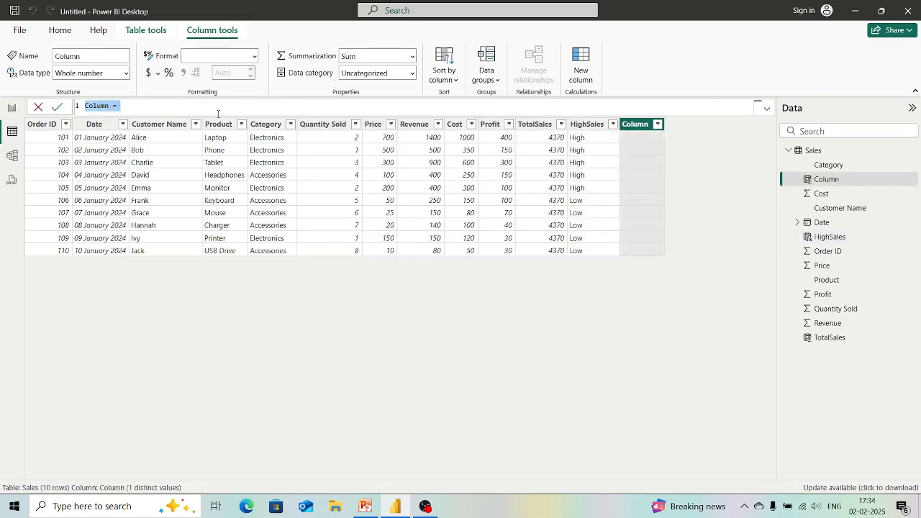
pyautogui.click(108, 106)
pyautogui.press('BackSpace')
pyautogui.press('BackSpace')
pyautogui.press('BackSpace')
pyautogui.press('BackSpace')
pyautogui.press('BackSpace')
pyautogui.press('BackSpace')
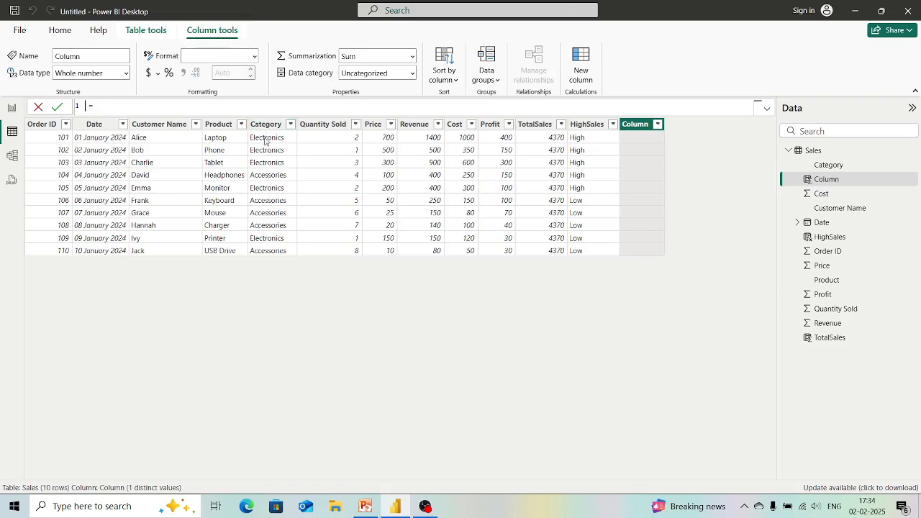
pyautogui.write('SalesCategory')
# Start the SalesCategory formula with a SWITCH function that uses TRUE() as its expression.
pyautogui.write('Sw')
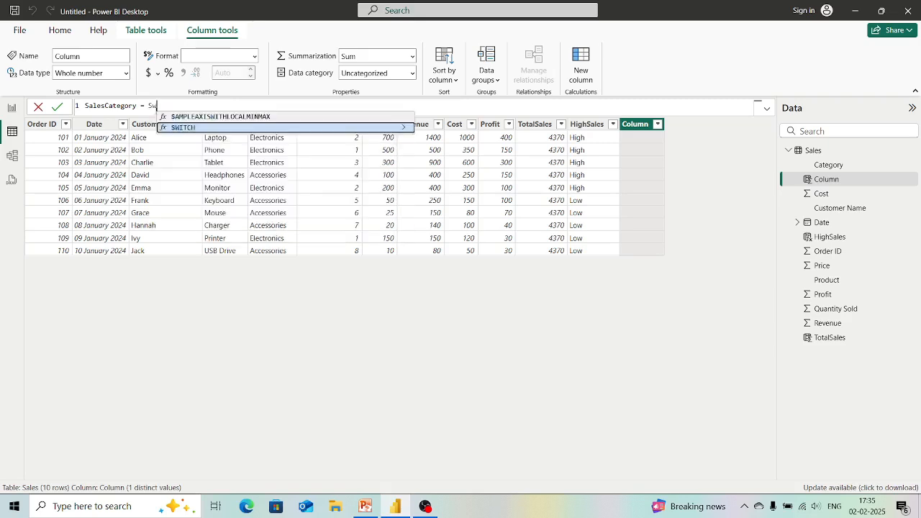
pyautogui.click(182, 129)
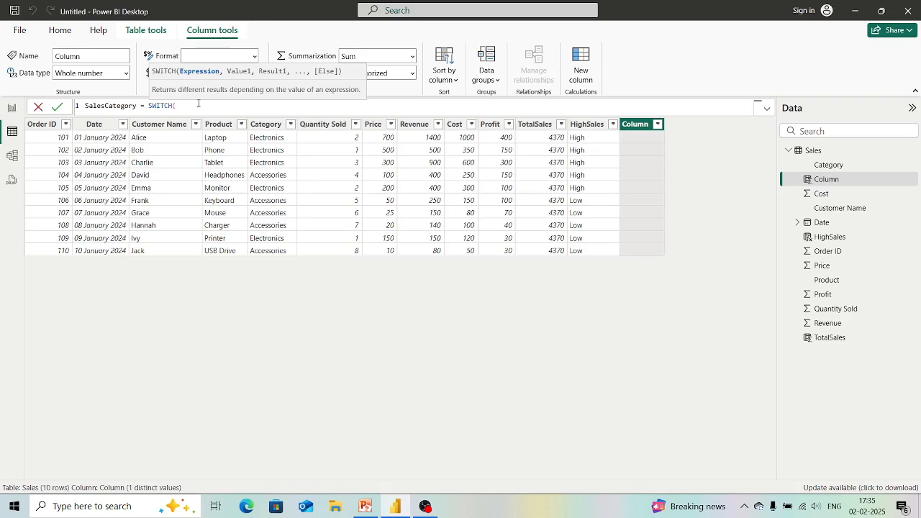
pyautogui.write('TRU')
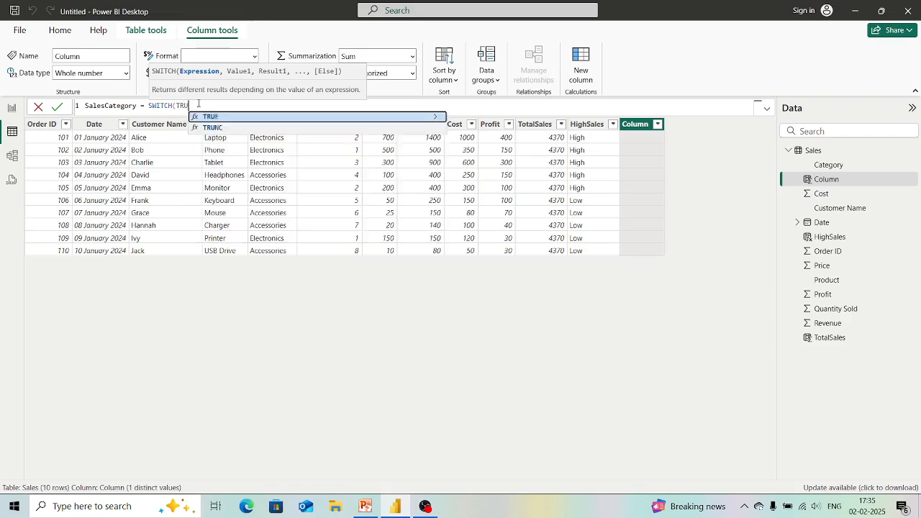
pyautogui.press('Tab')
pyautogui.write(')')
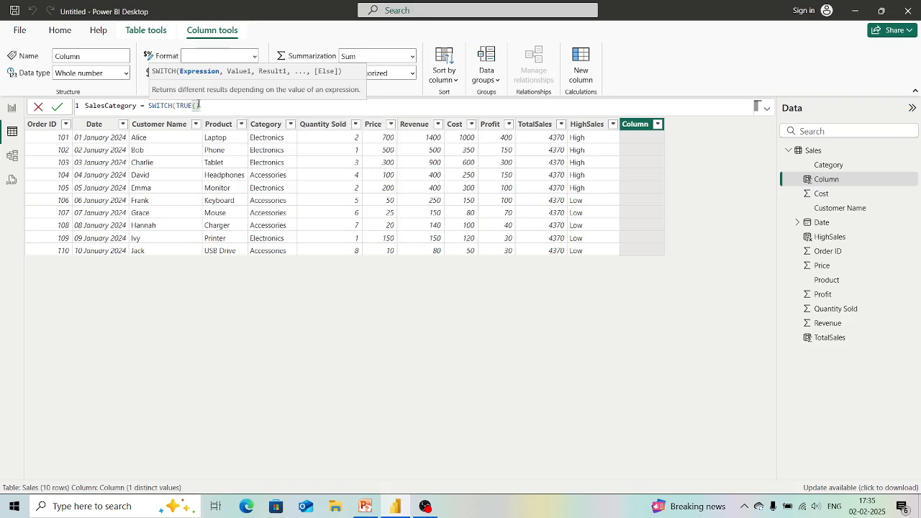
pyautogui.write(',')
# Add the condition Sales[Revenue] > 800 with the result "High" on a new line of the SWITCH formula.
pyautogui.hotkey('shift', 'Return')
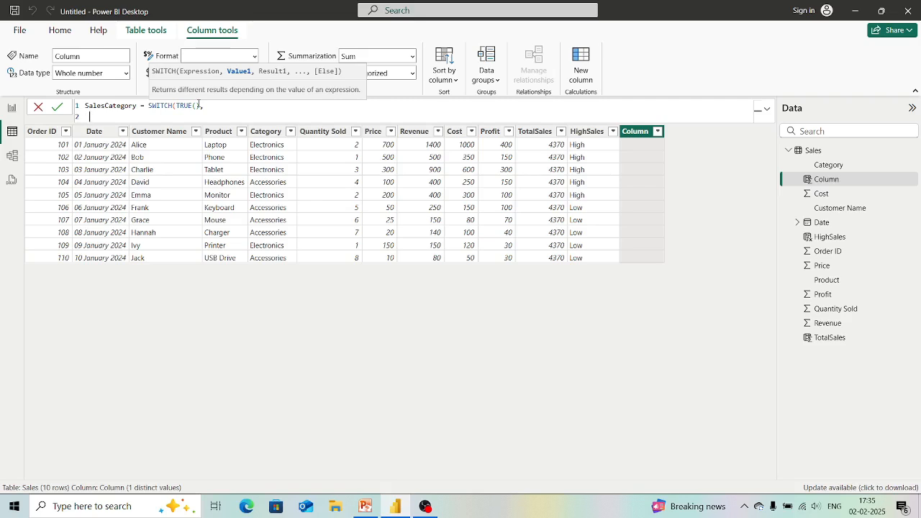
pyautogui.write('Sales')
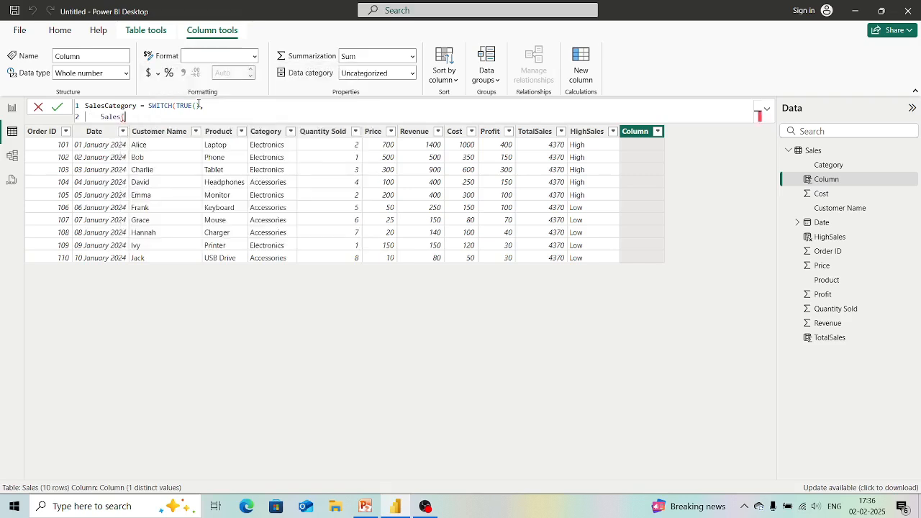
pyautogui.write('[')
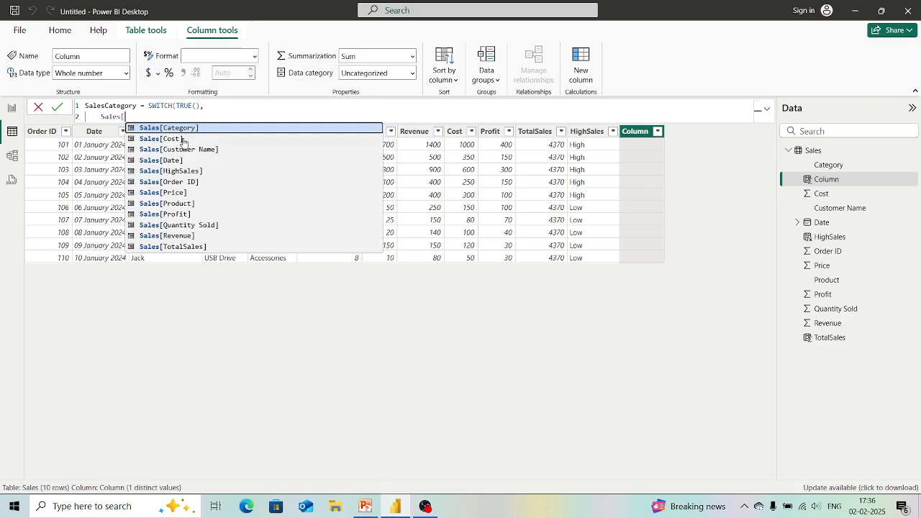
pyautogui.click(172, 237)
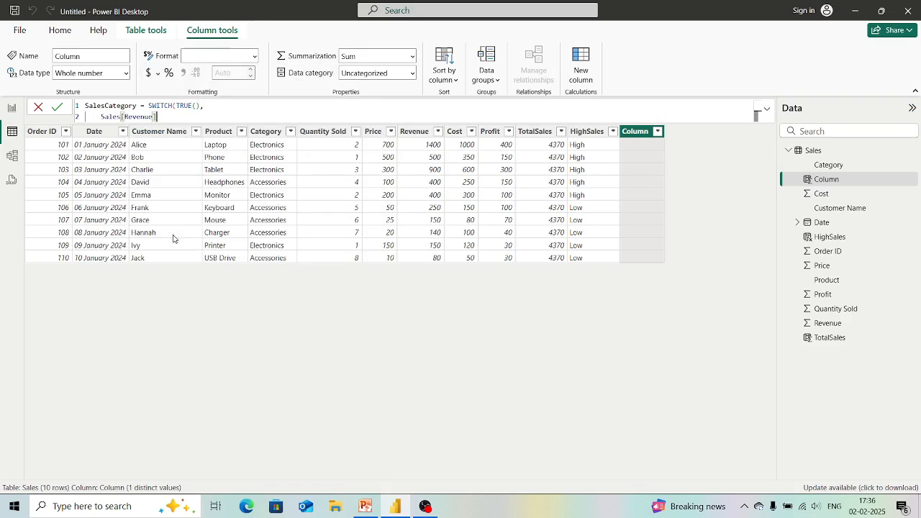
pyautogui.write('> 800 ,"High')
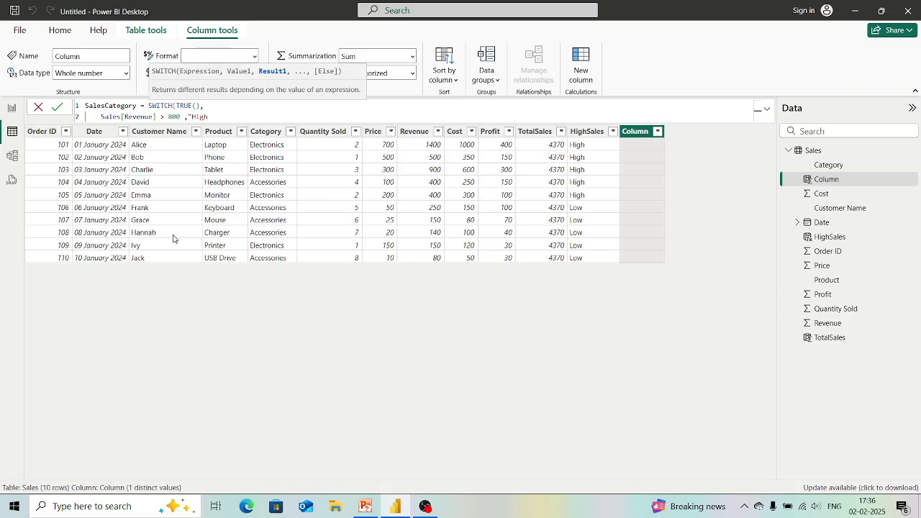
pyautogui.write('",')
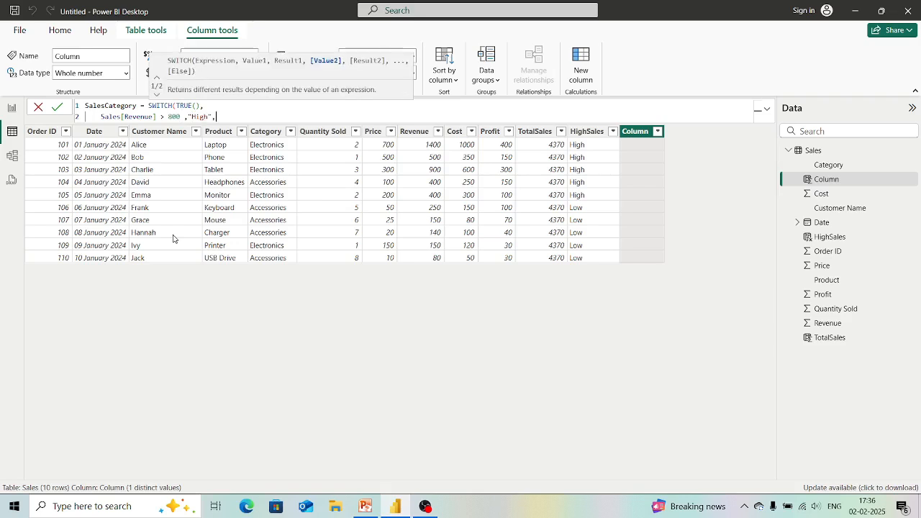
# Add a Sales[Profit] reference on a third line of the SalesCategory formula and apply the formula.
pyautogui.hotkey('shift', 'Return')
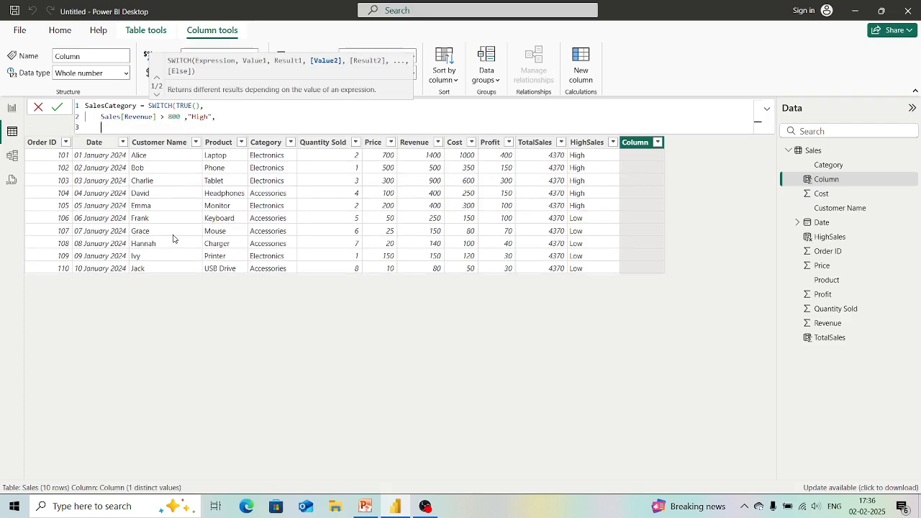
pyautogui.write('Sa')
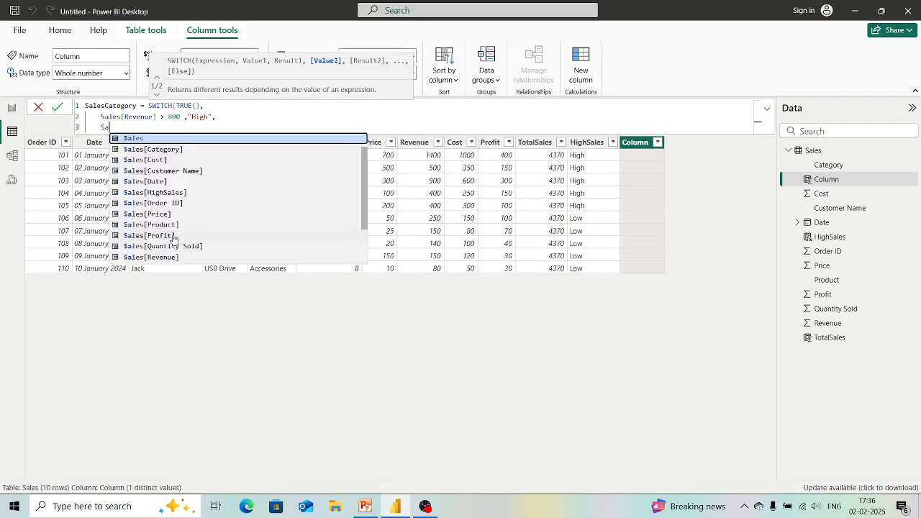
pyautogui.doubleClick(173, 238)
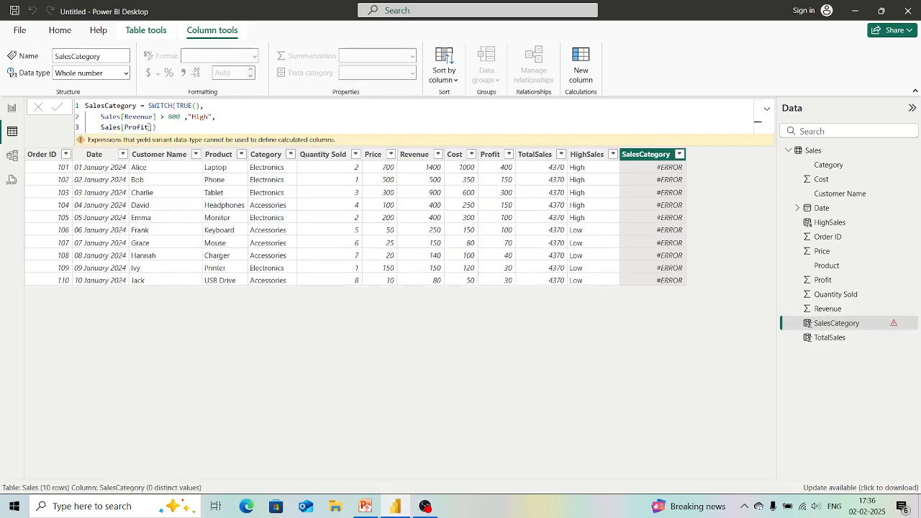
# Replace the Profit reference on the third line of the SalesCategory formula with Sales[Revenue].
pyautogui.click(149, 126)
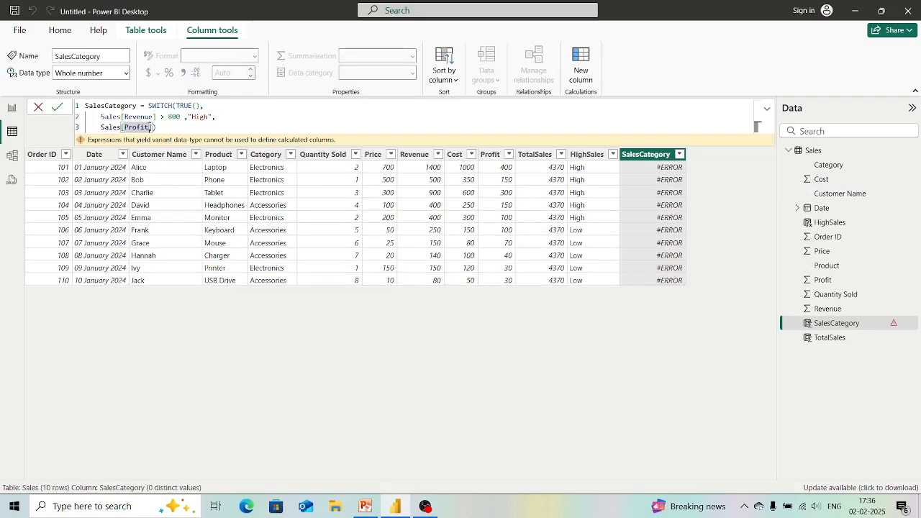
pyautogui.press('Delete')
pyautogui.press('Delete')
pyautogui.press('BackSpace')
pyautogui.press('BackSpace')
pyautogui.press('BackSpace')
pyautogui.press('BackSpace')
pyautogui.press('BackSpace')
pyautogui.press('BackSpace')
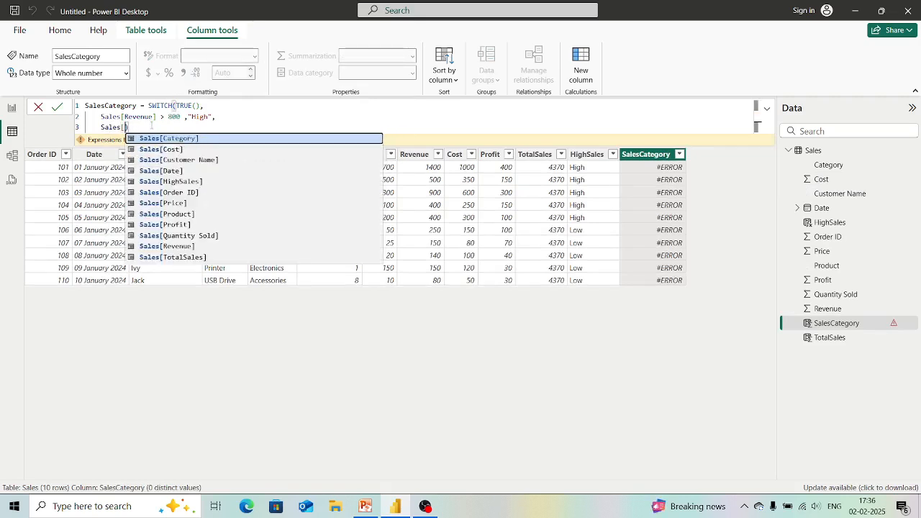
pyautogui.click(218, 116)
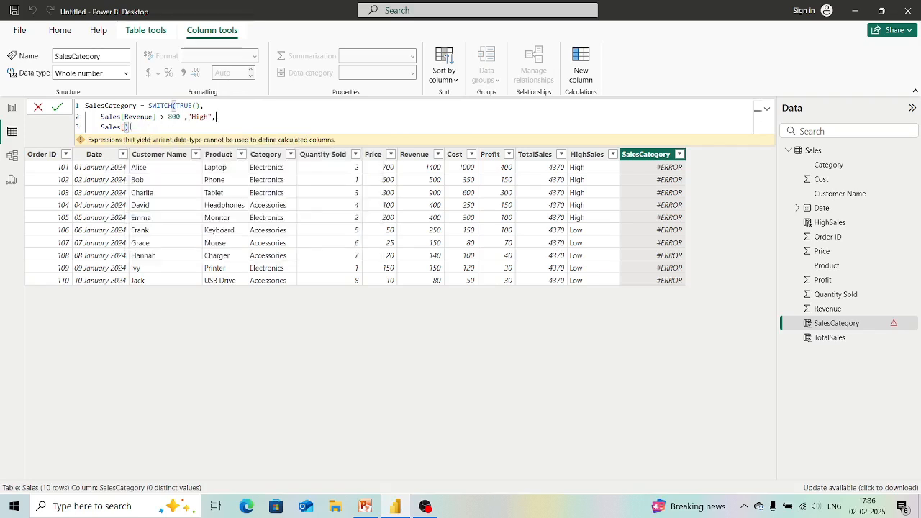
pyautogui.write('Re')
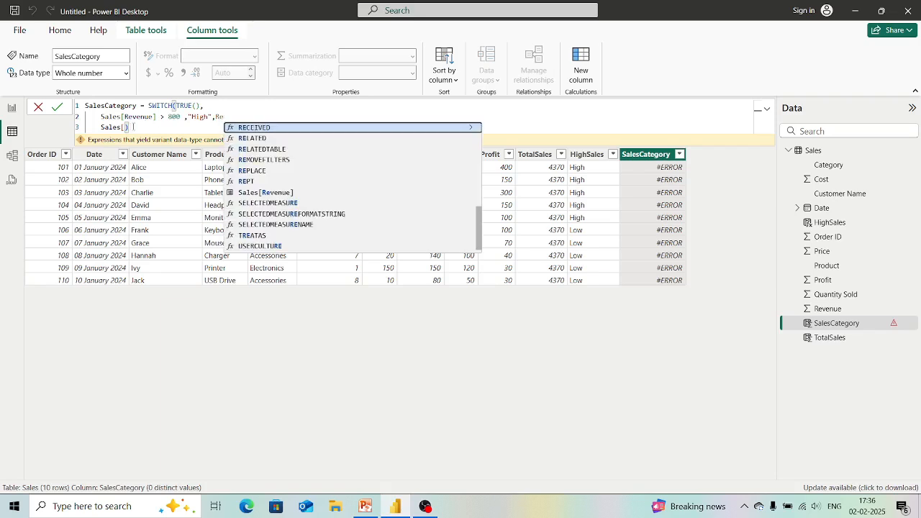
pyautogui.press('BackSpace')
pyautogui.press('BackSpace')
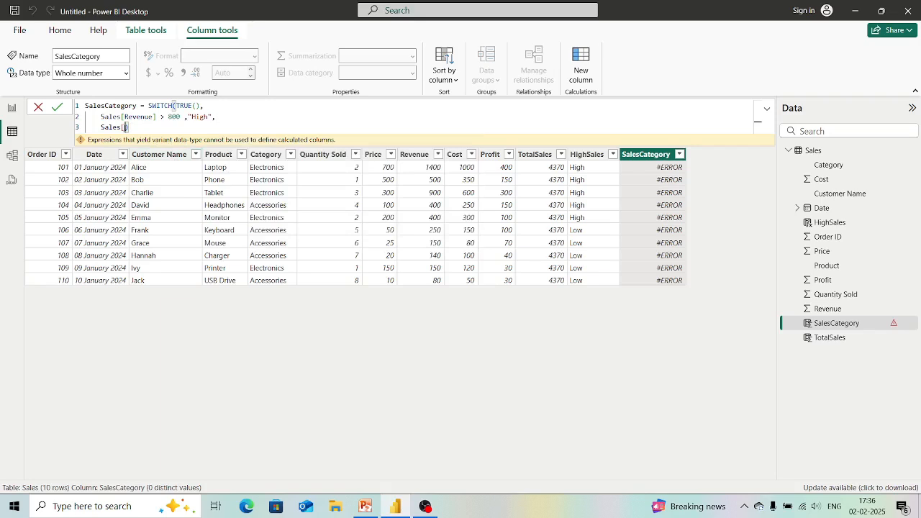
pyautogui.write('R')
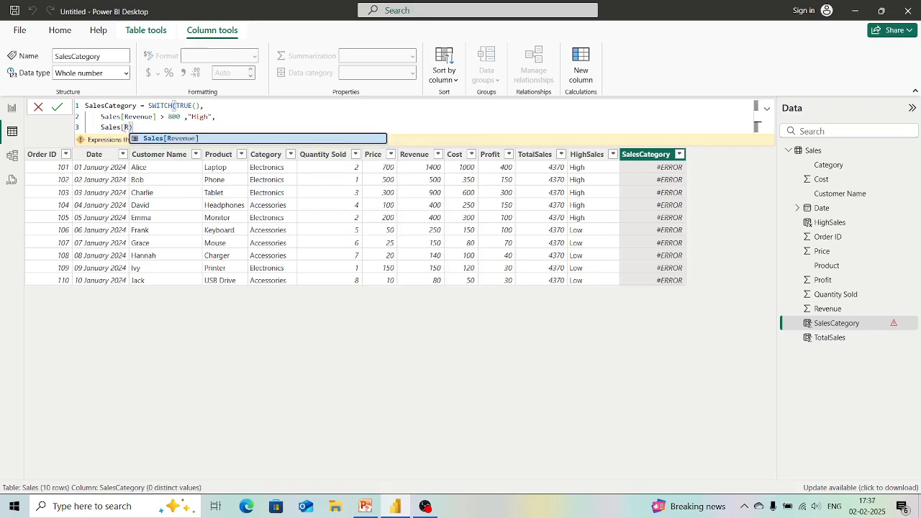
pyautogui.press('Tab')
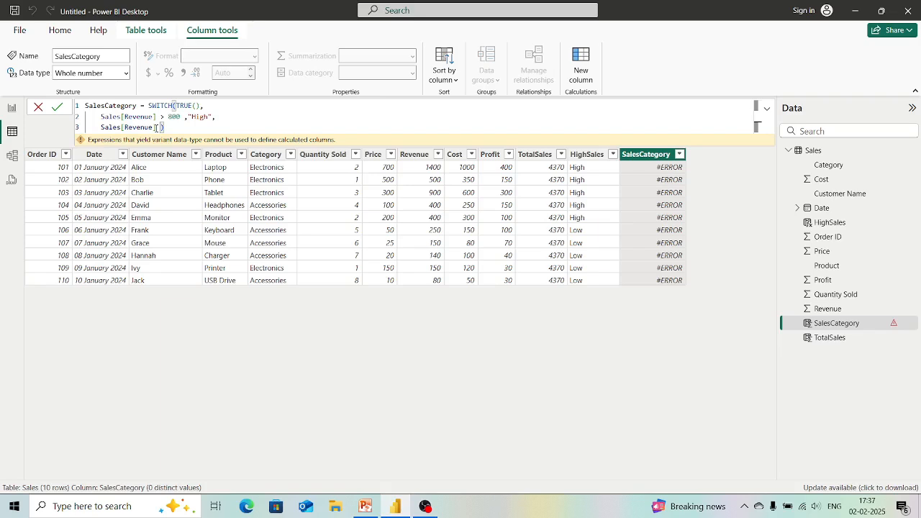
# Complete the third line of the SWITCH formula with the condition > 200 and the result "Medium".
pyautogui.write('> 200')
pyautogui.doubleClick(167, 127)
pyautogui.write('800')
pyautogui.write(',')
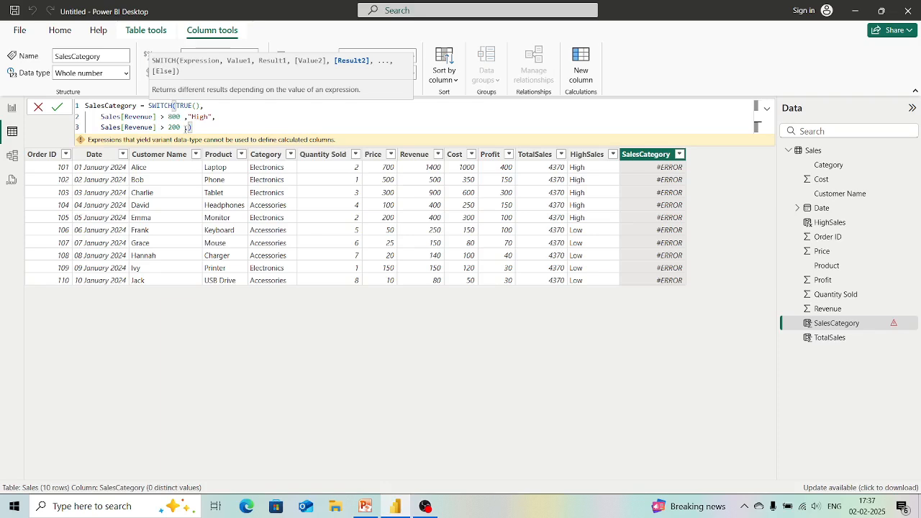
pyautogui.write('"Medium",')
# Add "Low" on a new line as the SWITCH default result and apply the SalesCategory formula.
pyautogui.hotkey('shift', 'Return')
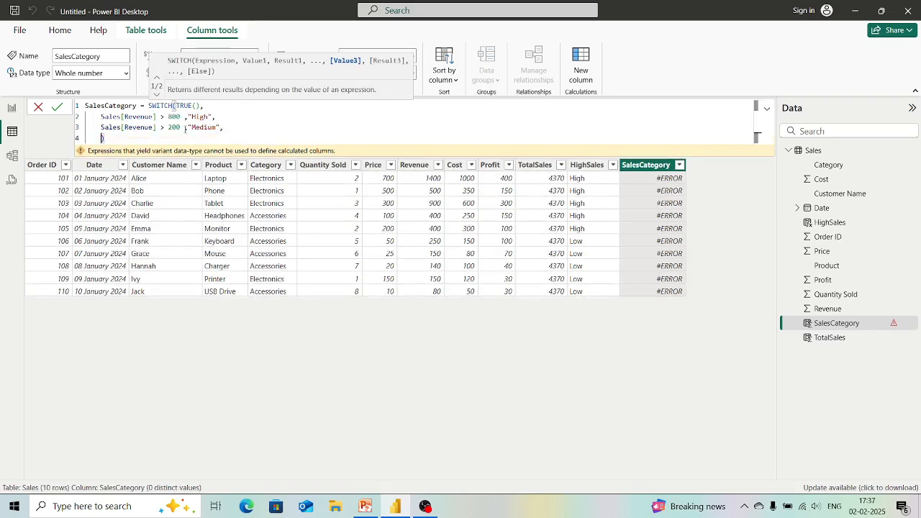
pyautogui.write('"Low"')
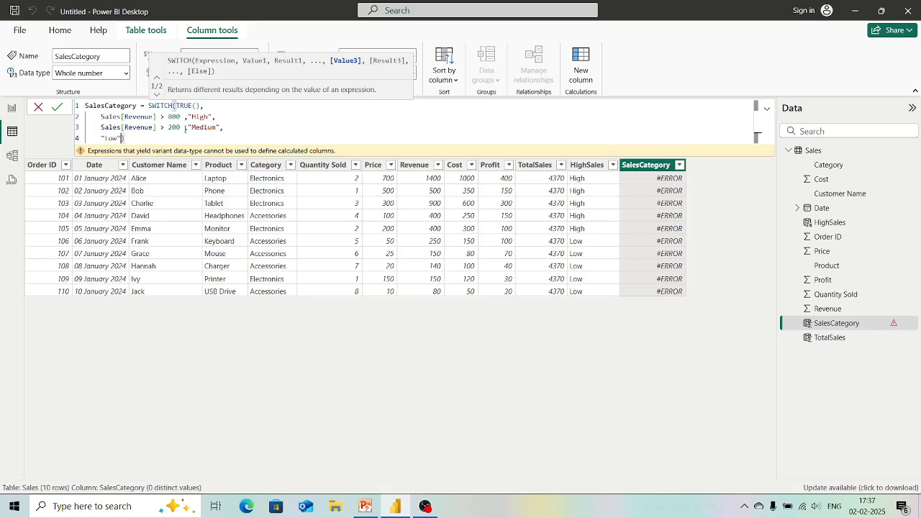
pyautogui.press('Return')
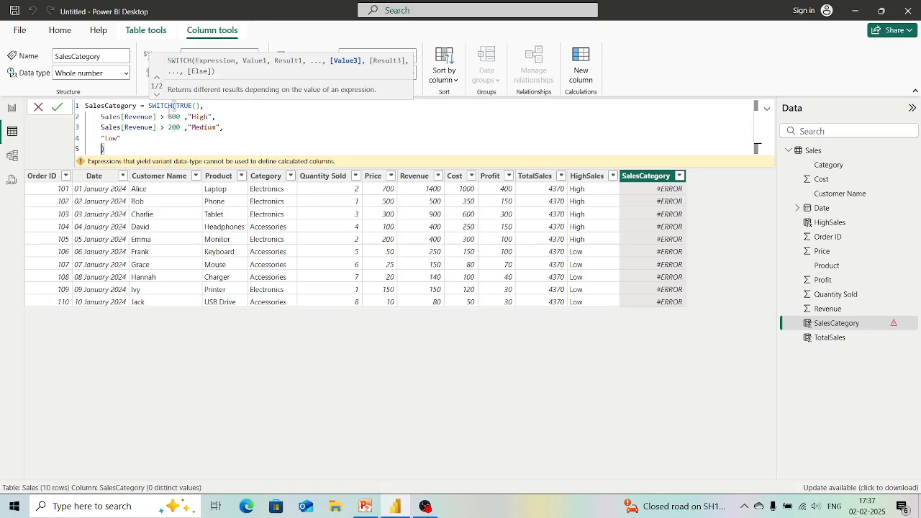
pyautogui.press('Escape')
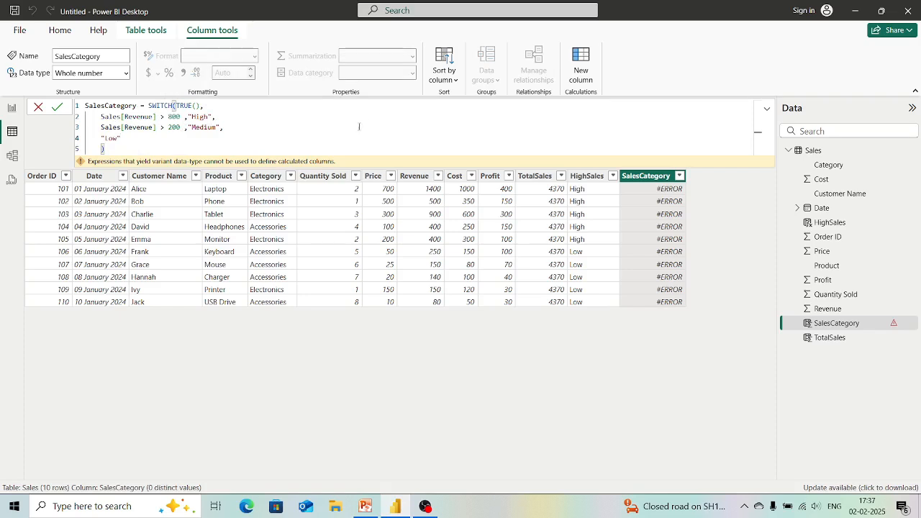
pyautogui.press('Return')
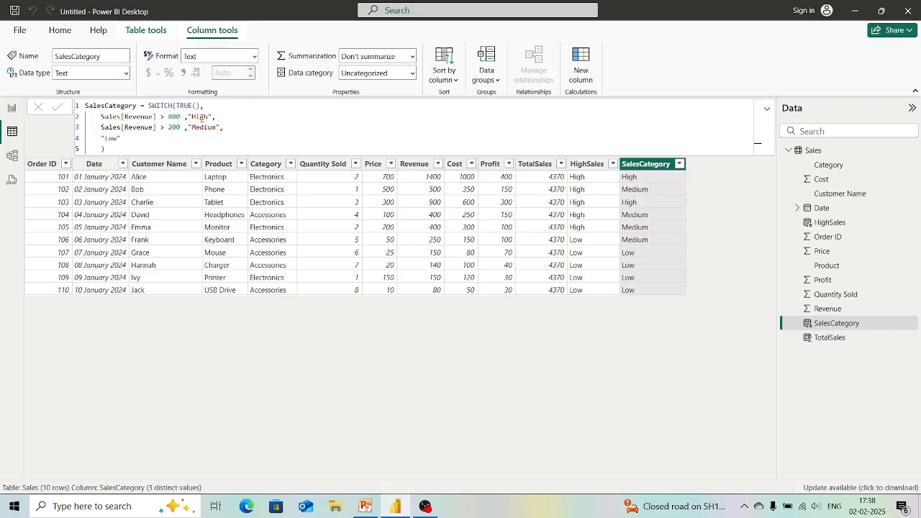
# Add another calculated column to the Sales table and keep its default name, Column.
pyautogui.click(181, 117)
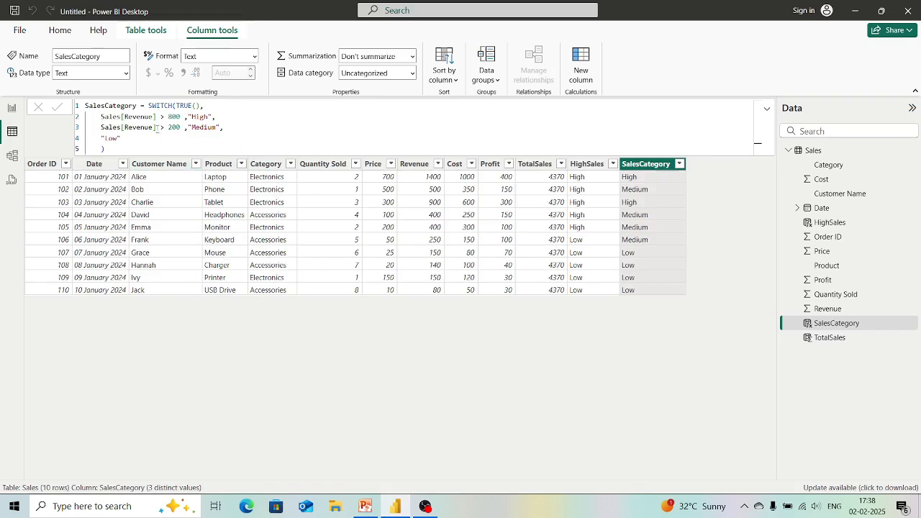
pyautogui.click(162, 153)
pyautogui.click(584, 81)
pyautogui.click(584, 81)
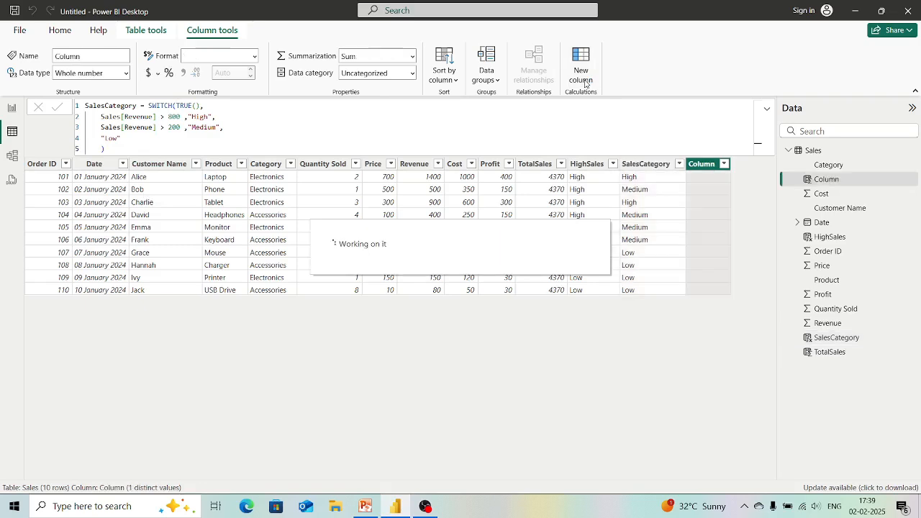
pyautogui.moveTo(105, 148); pyautogui.dragTo(68, 106)
pyautogui.hotkey('ctrl', 'z')
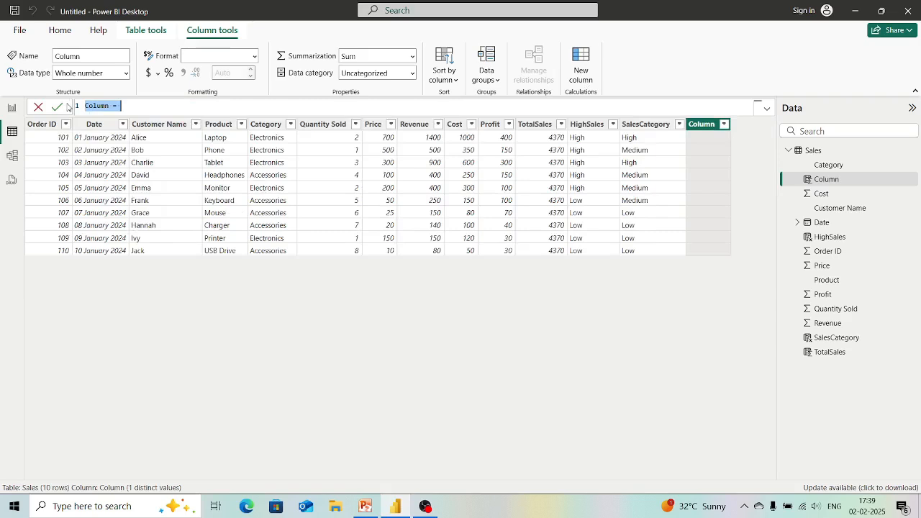
pyautogui.click(123, 108)
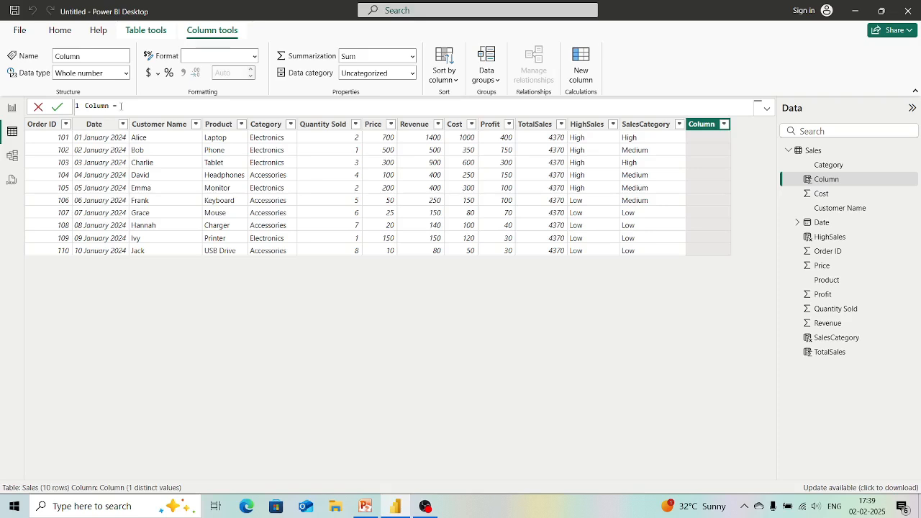
# Set the new column's formula to LEN(Sales[Customer Name]) and apply it.
pyautogui.write('le')
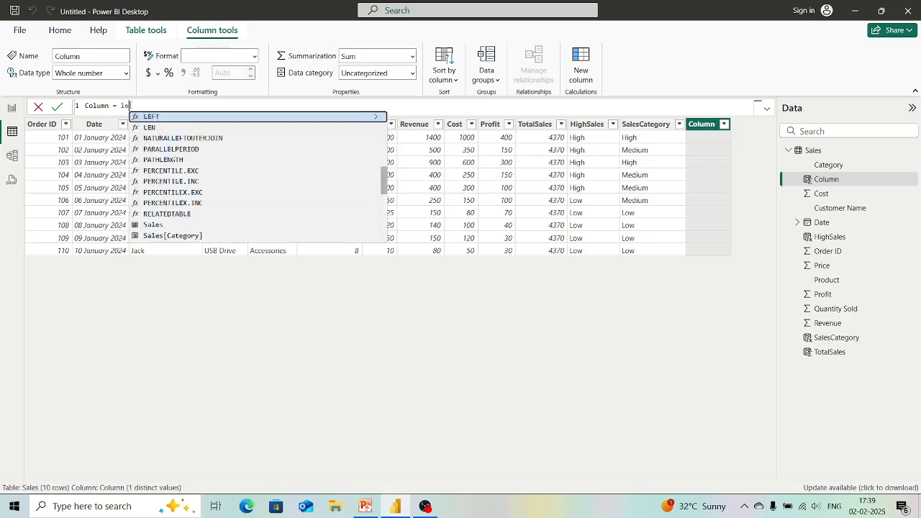
pyautogui.click(144, 128)
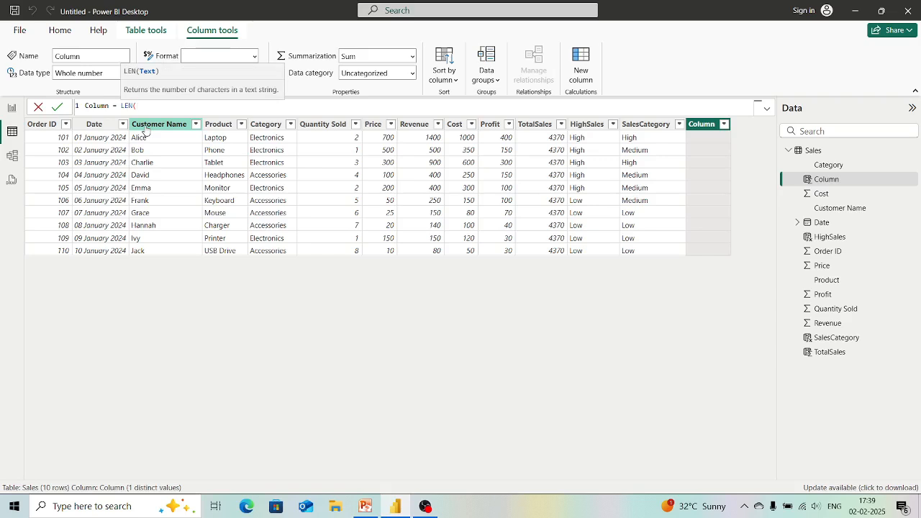
pyautogui.write('Sa')
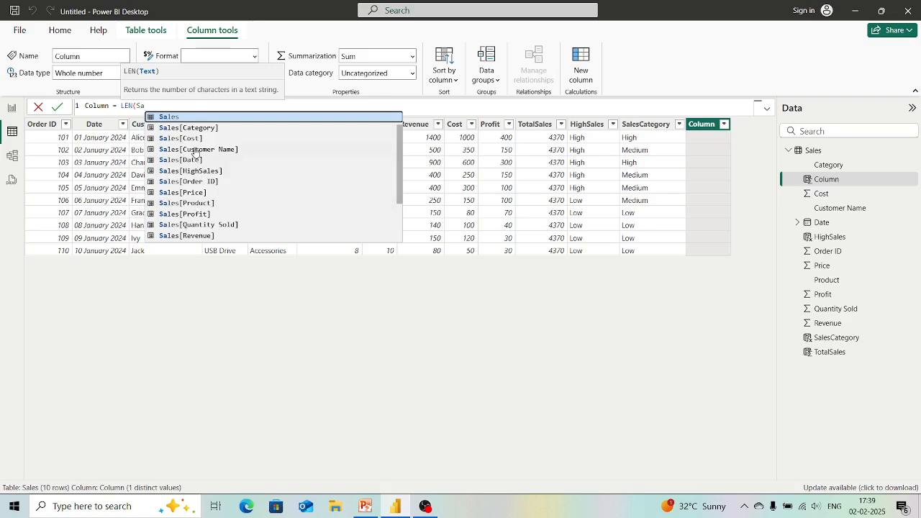
pyautogui.click(194, 149)
pyautogui.write(')')
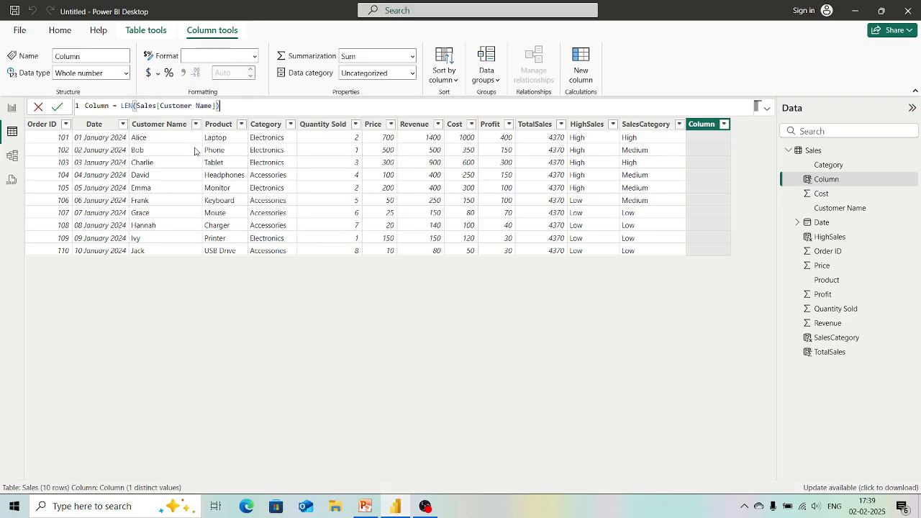
pyautogui.press('Return')
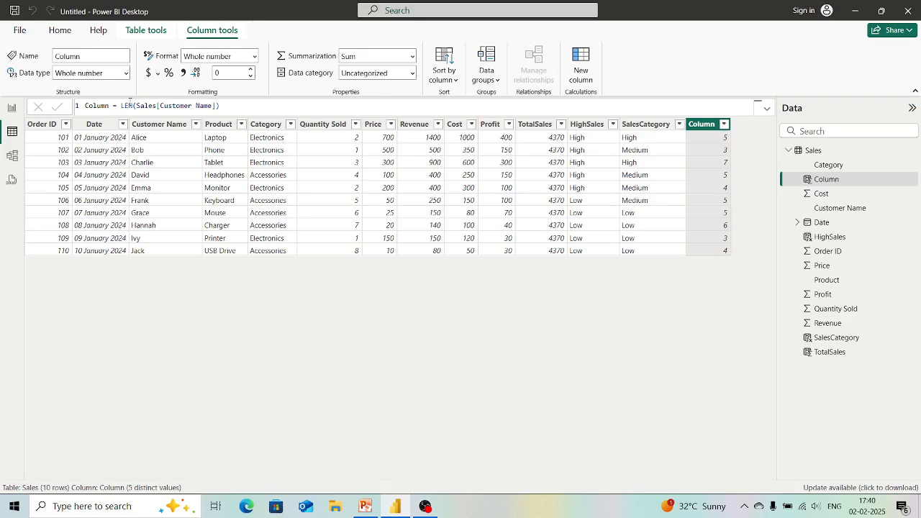
# Swap the LEN function in the new column's formula for REPLACE.
pyautogui.doubleClick(130, 105)
pyautogui.write('L')
pyautogui.press('BackSpace')
pyautogui.write('Re')
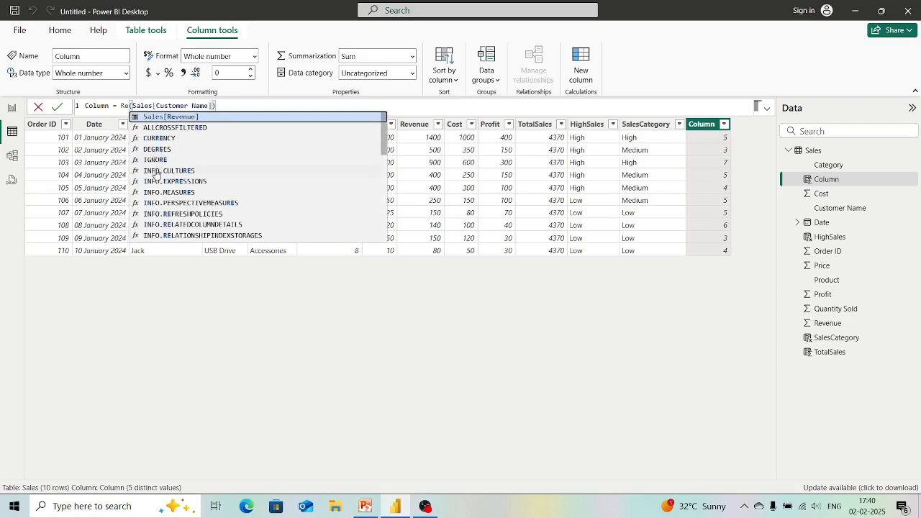
pyautogui.write('p')
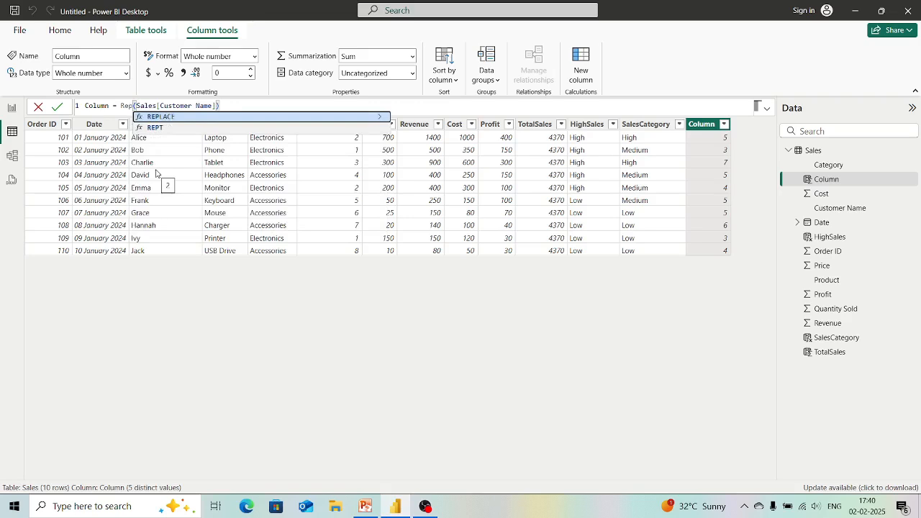
pyautogui.press('Tab')
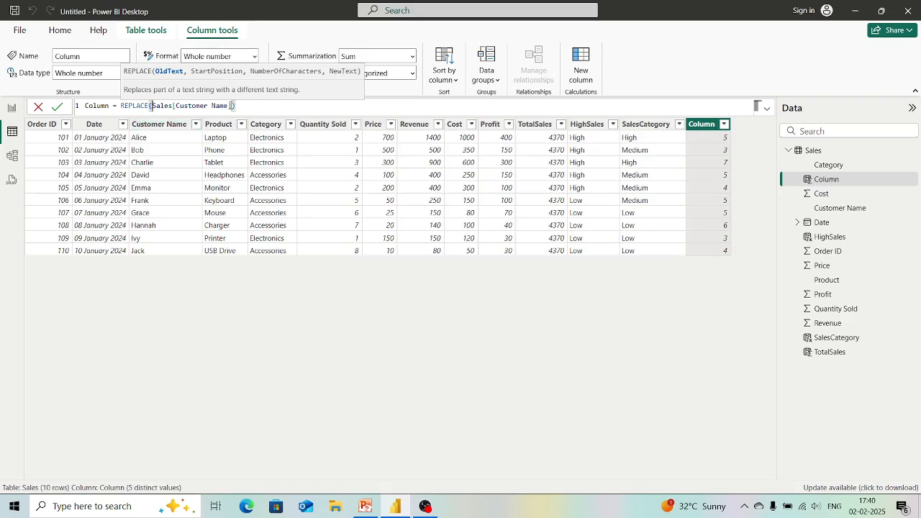
# Clear the argument inside the REPLACE function and re-enter Sales[Customer Name] as the old text.
pyautogui.click(230, 106)
pyautogui.press('BackSpace')
pyautogui.press('BackSpace')
pyautogui.press('BackSpace')
pyautogui.press('BackSpace')
pyautogui.press('BackSpace')
pyautogui.press('BackSpace')
pyautogui.press('BackSpace')
pyautogui.press('BackSpace')
pyautogui.press('BackSpace')
pyautogui.press('BackSpace')
pyautogui.press('BackSpace')
pyautogui.press('BackSpace')
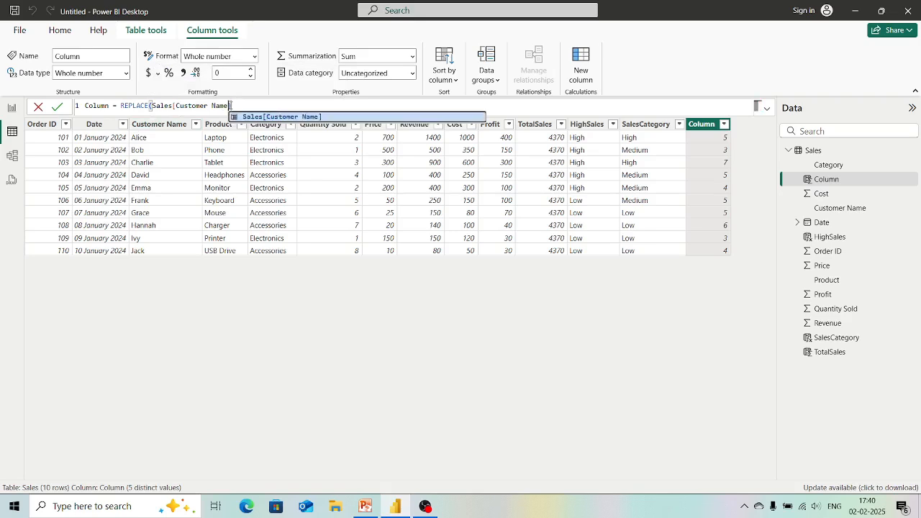
pyautogui.press('BackSpace')
pyautogui.press('BackSpace')
pyautogui.press('BackSpace')
pyautogui.press('BackSpace')
pyautogui.press('BackSpace')
pyautogui.press('BackSpace')
pyautogui.press('BackSpace')
pyautogui.press('BackSpace')
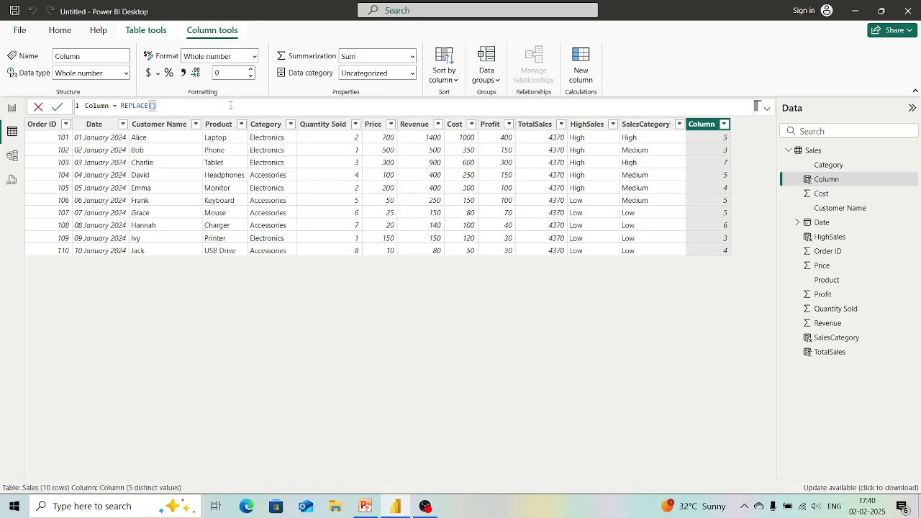
pyautogui.write('Sa')
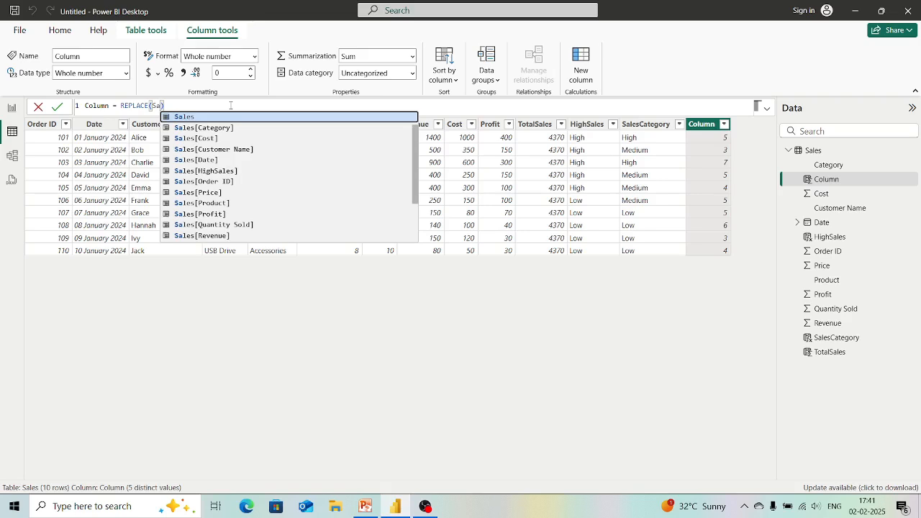
pyautogui.click(216, 150)
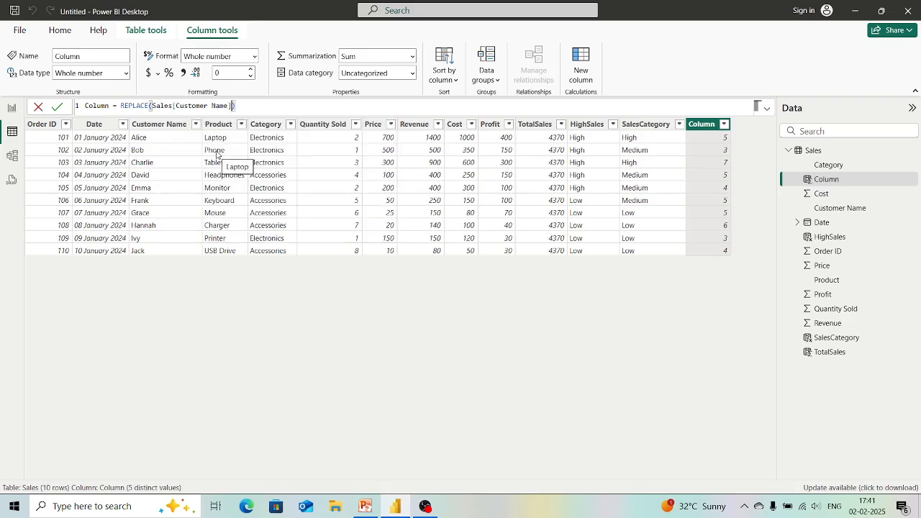
# Give REPLACE the start position 3, 2 characters and the new text "red", and apply the formula.
pyautogui.write(',')
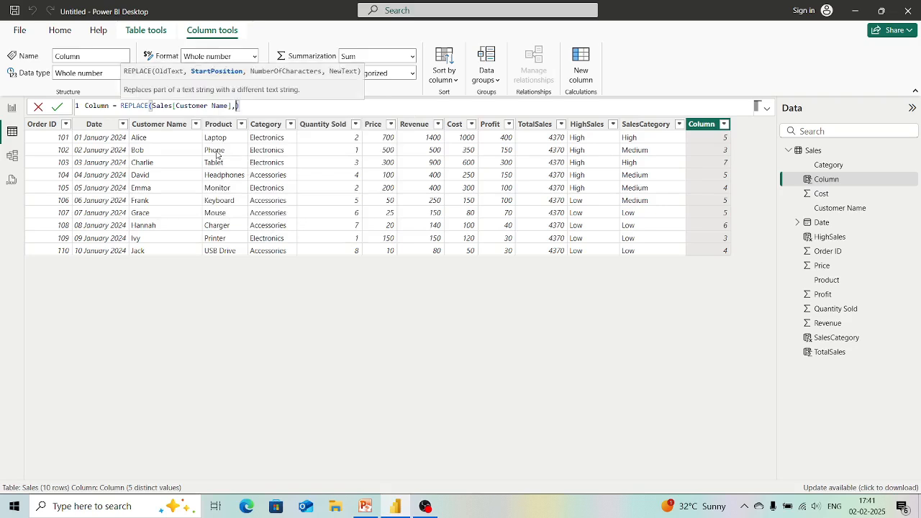
pyautogui.write('3')
pyautogui.write(',')
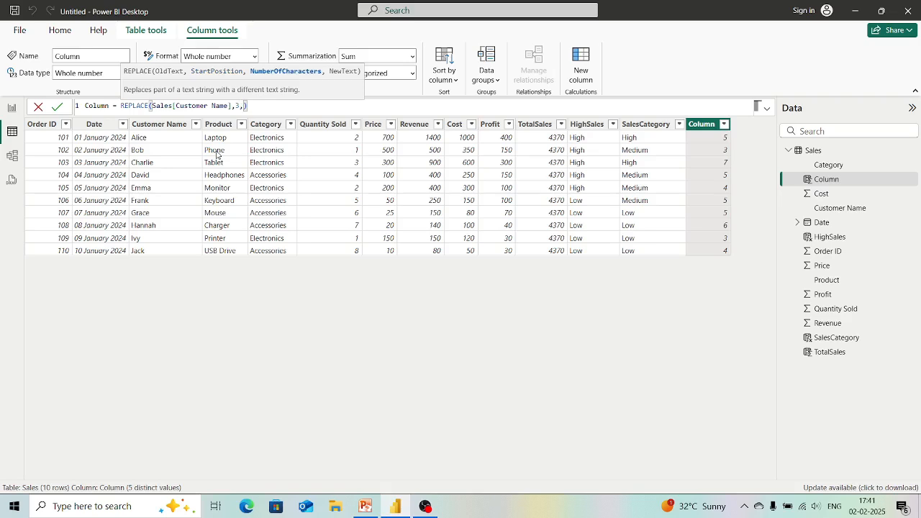
pyautogui.write('2,"')
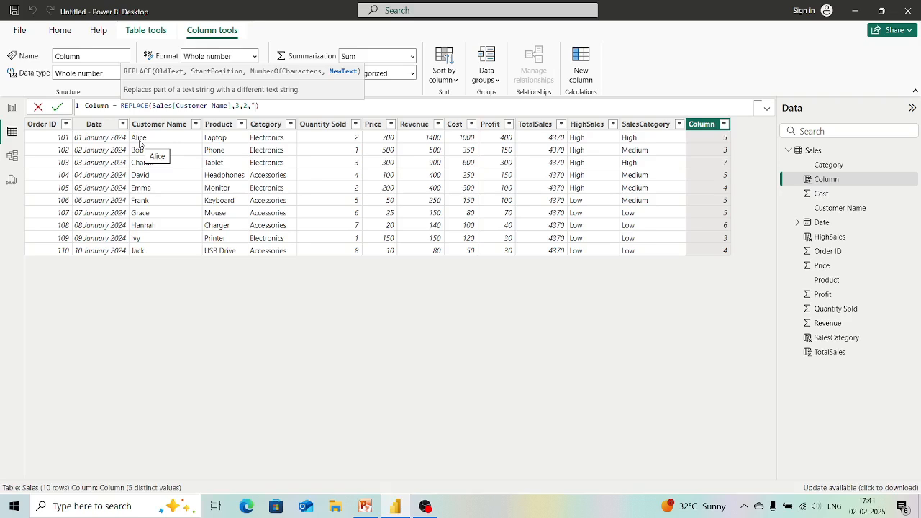
pyautogui.write('red")')
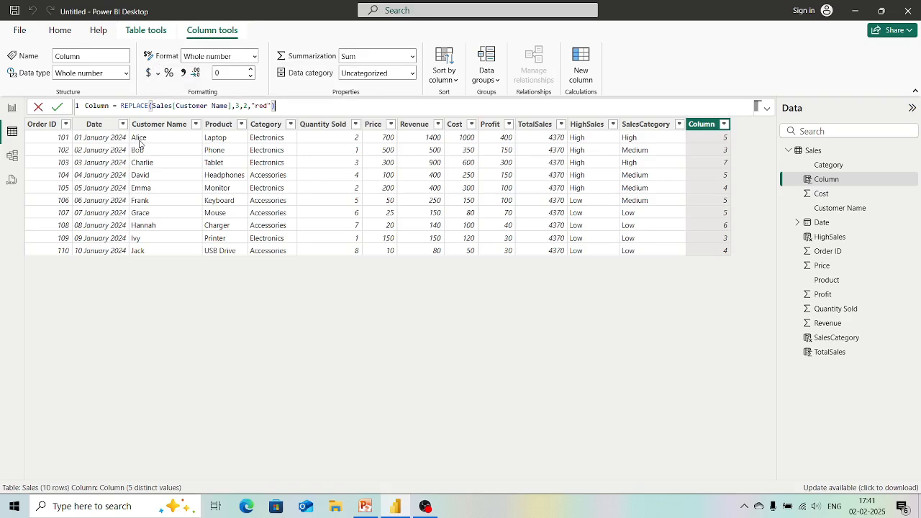
pyautogui.press('Return')
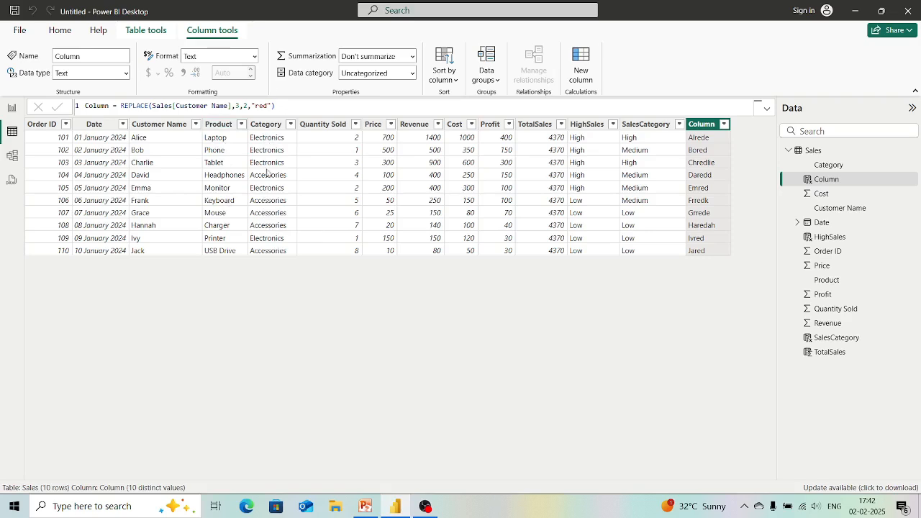
# Clear the REPLACE expression from the new column's formula, keeping the column name and equals sign.
pyautogui.click(277, 105)
pyautogui.keyDown('shift'); pyautogui.click(122, 105); pyautogui.keyUp('shift')
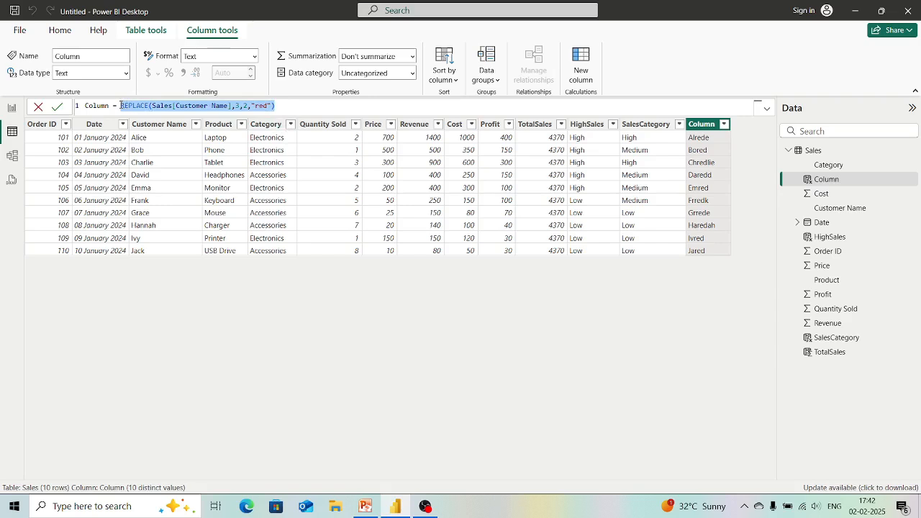
pyautogui.press('BackSpace')
pyautogui.write('Upp')
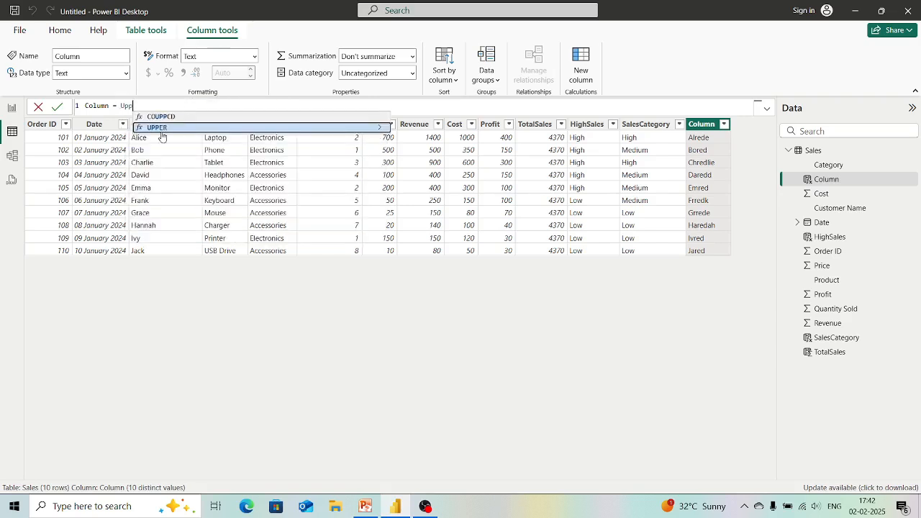
pyautogui.press('BackSpace')
pyautogui.press('BackSpace')
pyautogui.press('BackSpace')
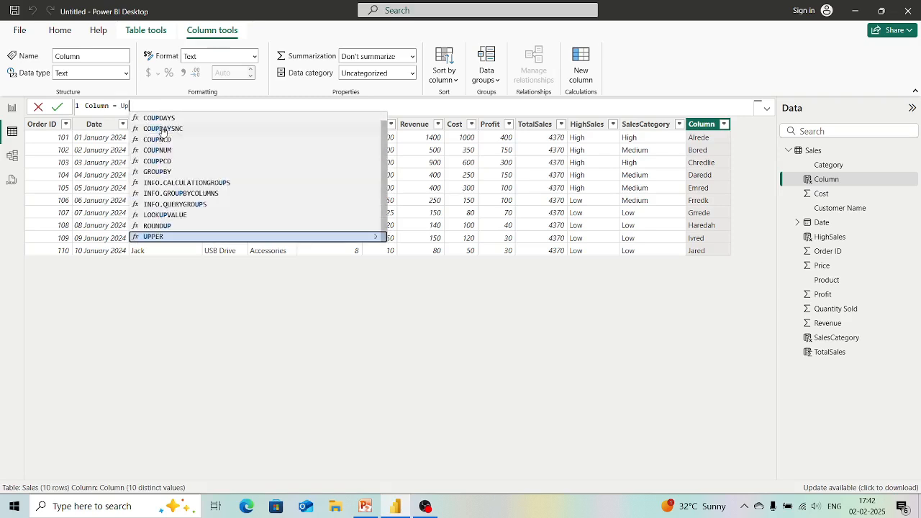
pyautogui.write('Lo')
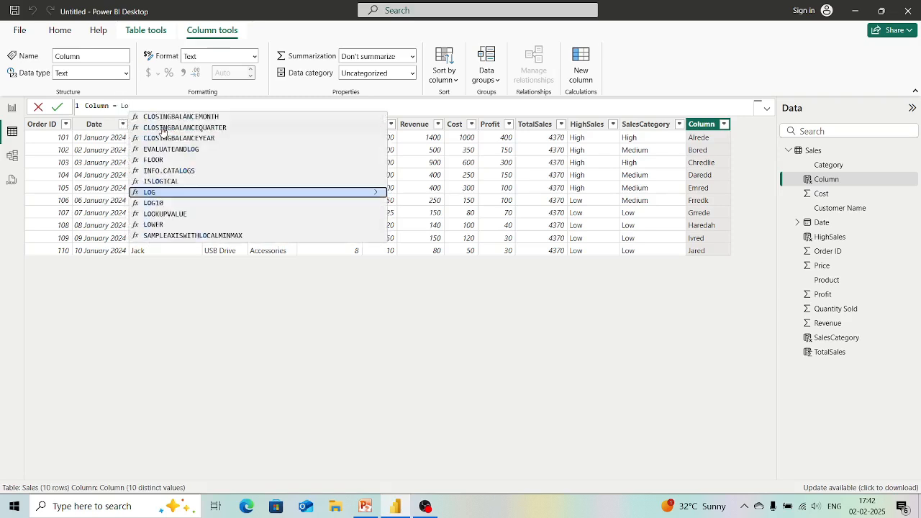
pyautogui.write('w')
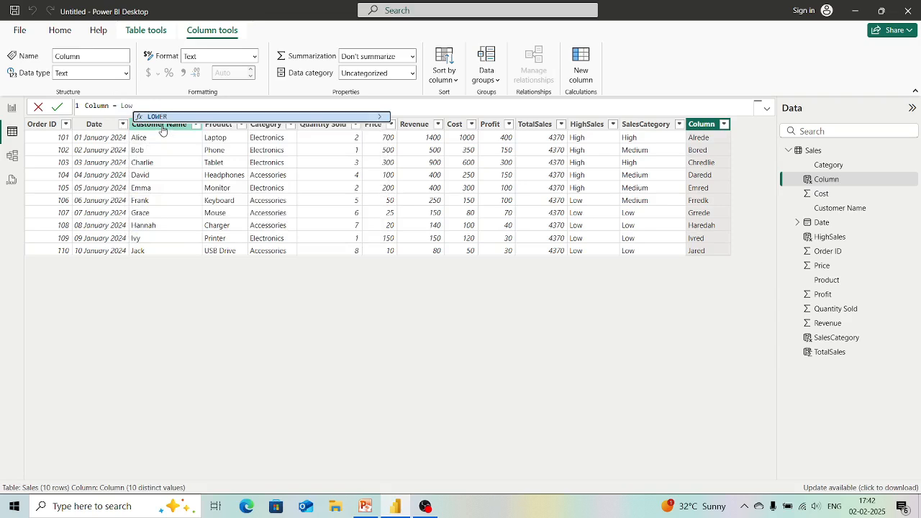
pyautogui.press('BackSpace')
pyautogui.press('BackSpace')
pyautogui.press('BackSpace')
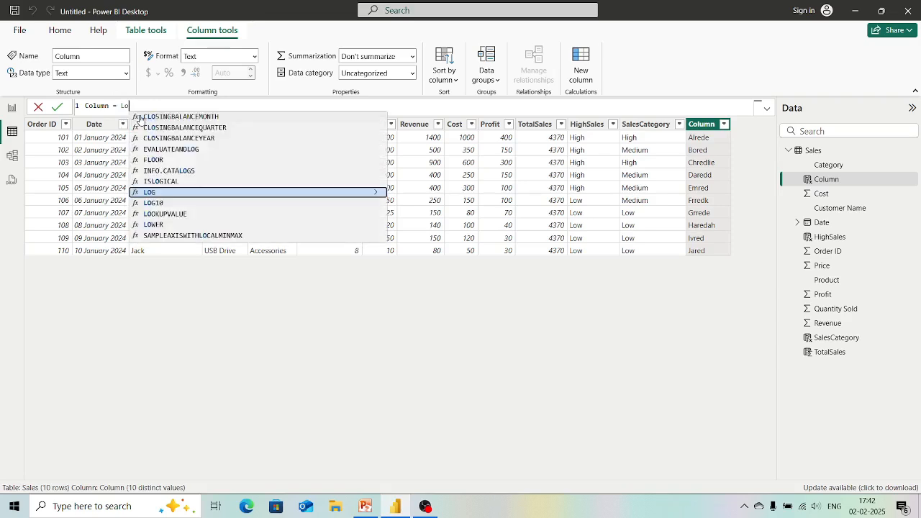
# Enter the UPPER function as the new column's formula.
pyautogui.write('Upp')
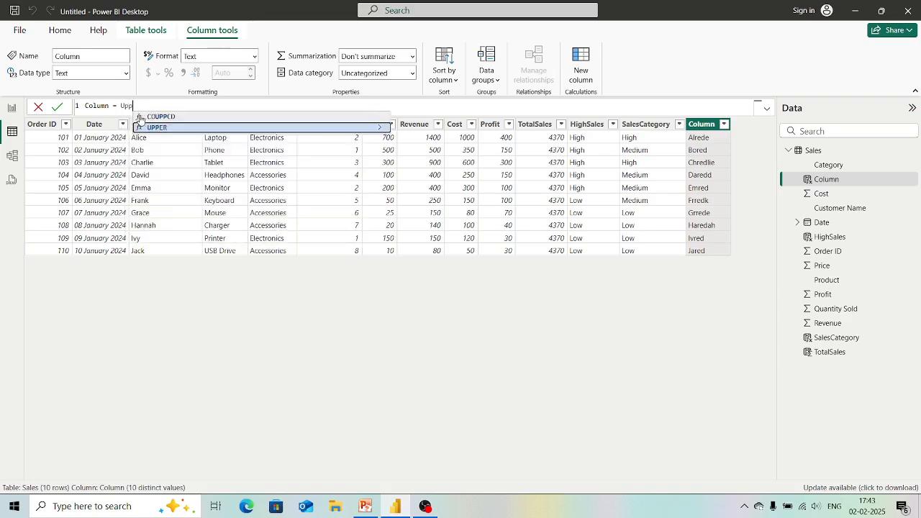
pyautogui.click(149, 131)
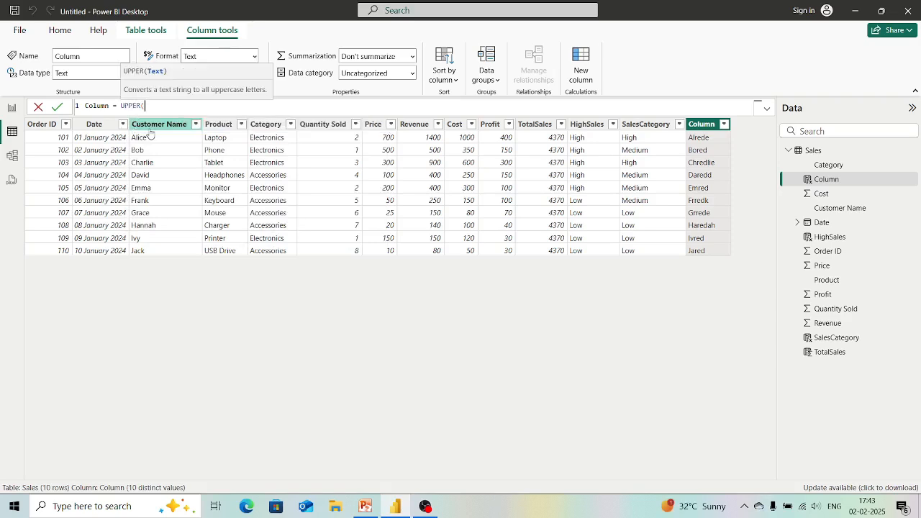
pyautogui.write('SA')
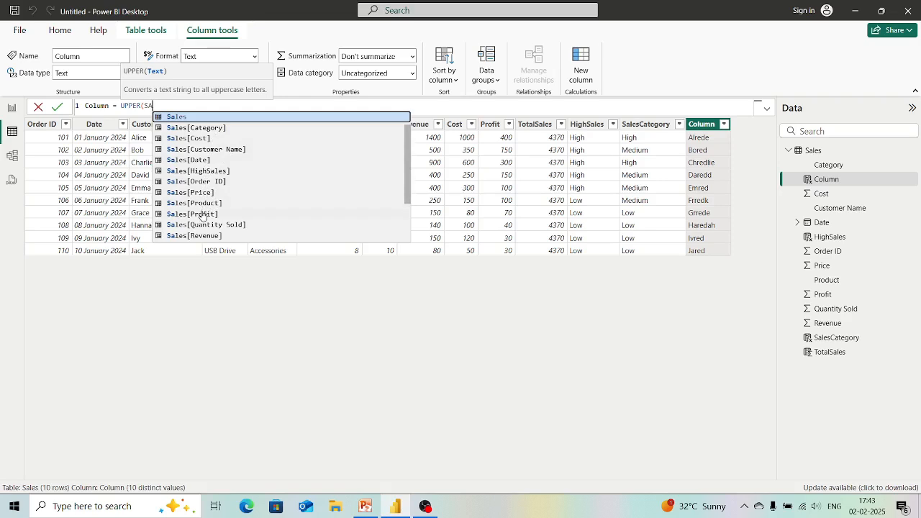
pyautogui.scroll(-1, 203, 216)
pyautogui.scroll(-1, 203, 215)
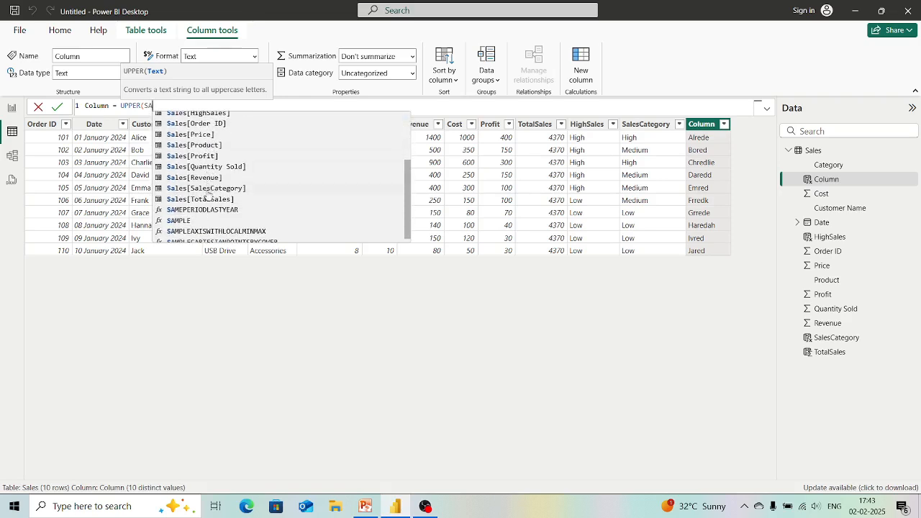
pyautogui.click(233, 300)
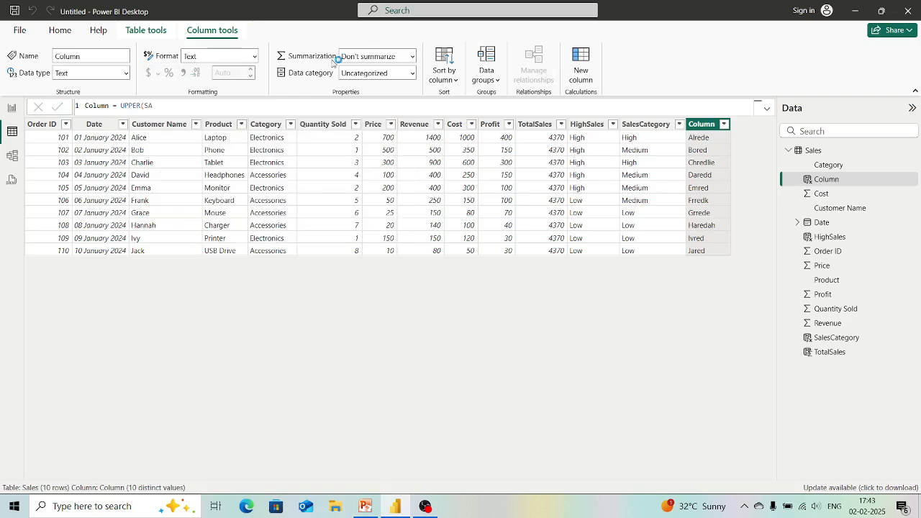
# Replace the invalid UPPER argument with Sales[Category] and apply the formula.
pyautogui.doubleClick(149, 106)
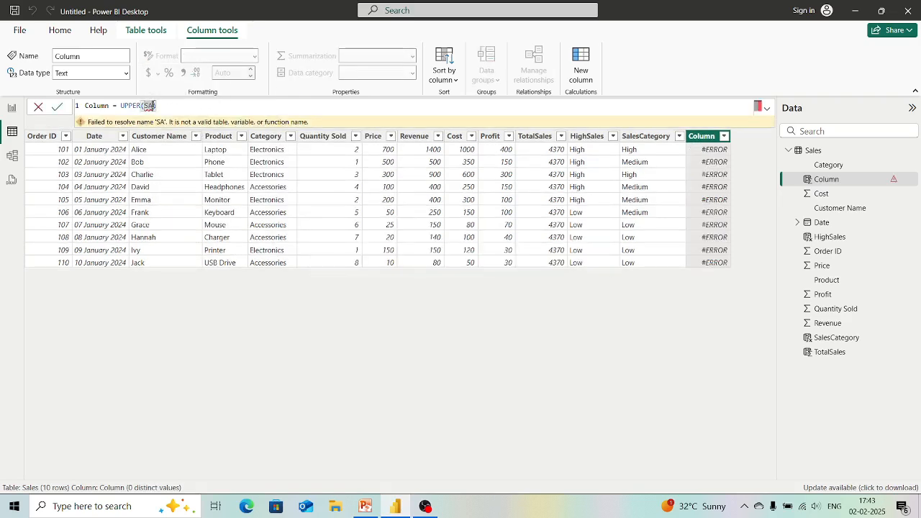
pyautogui.write('S')
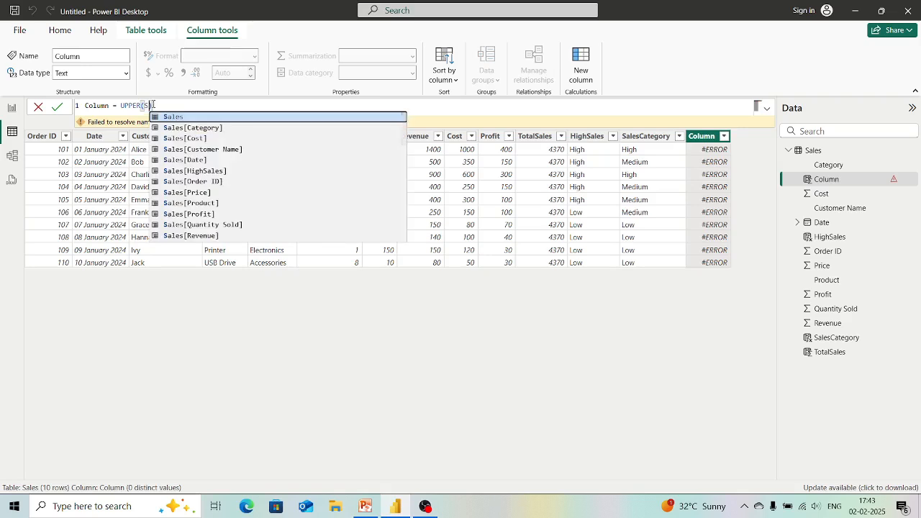
pyautogui.click(179, 128)
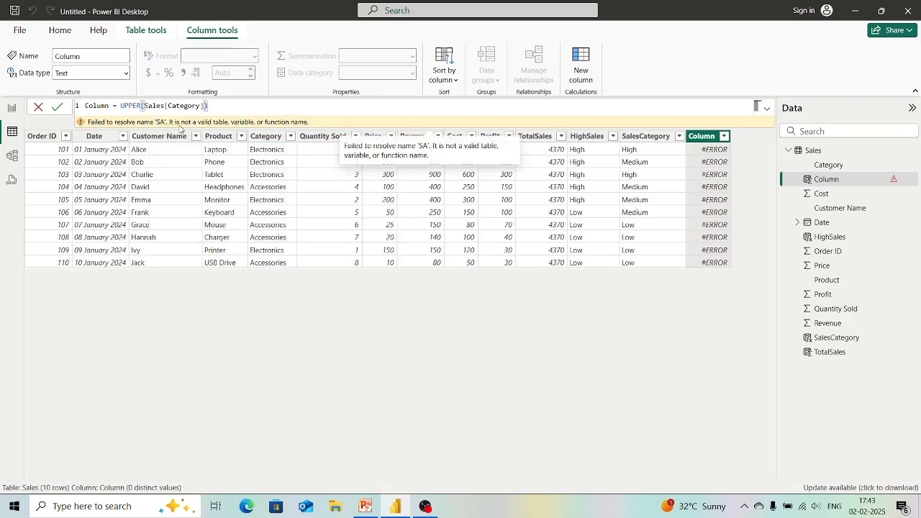
pyautogui.write(')')
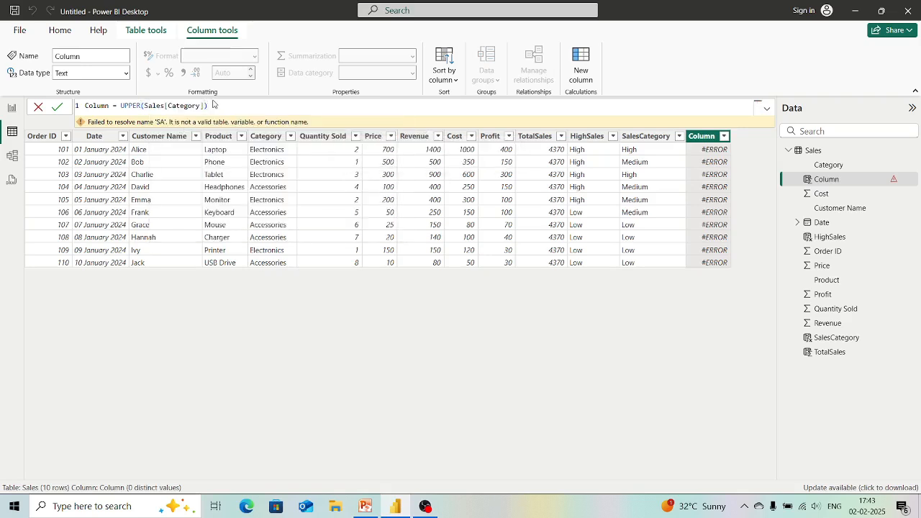
pyautogui.hotkey('shift', 'Return')
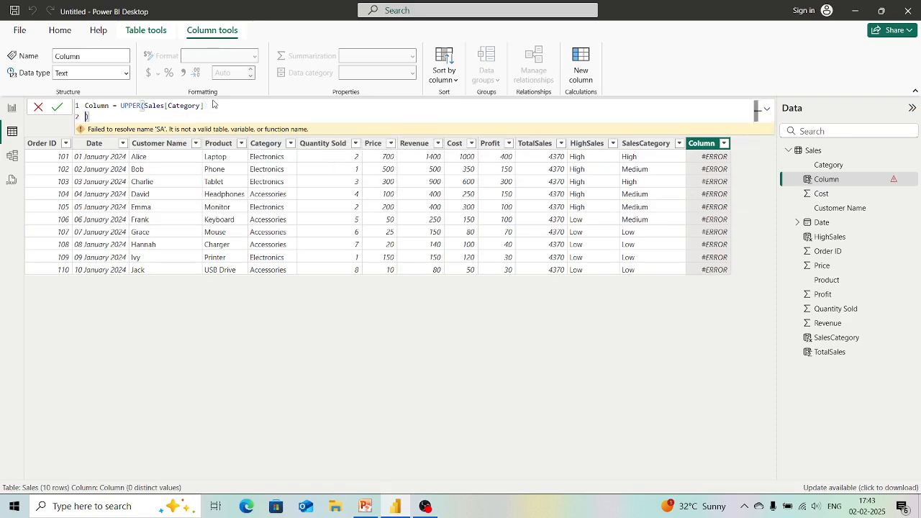
pyautogui.press('BackSpace')
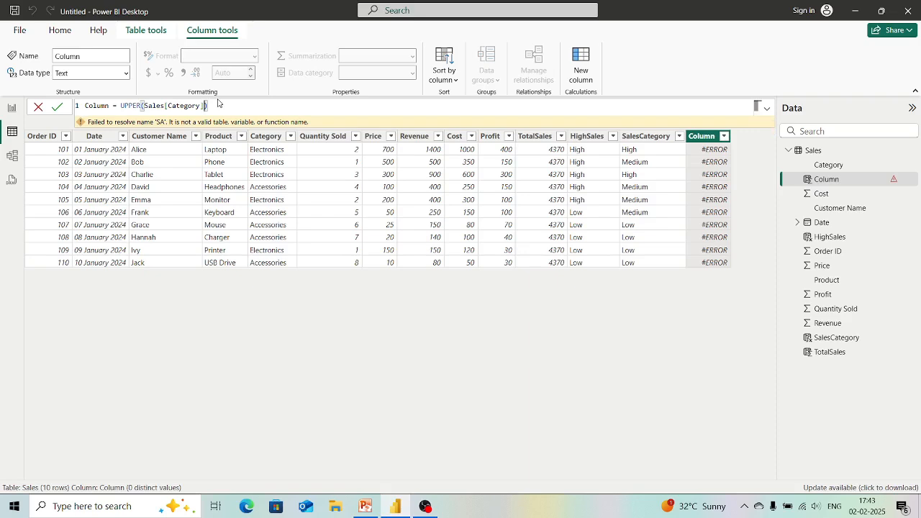
pyautogui.press('Return')
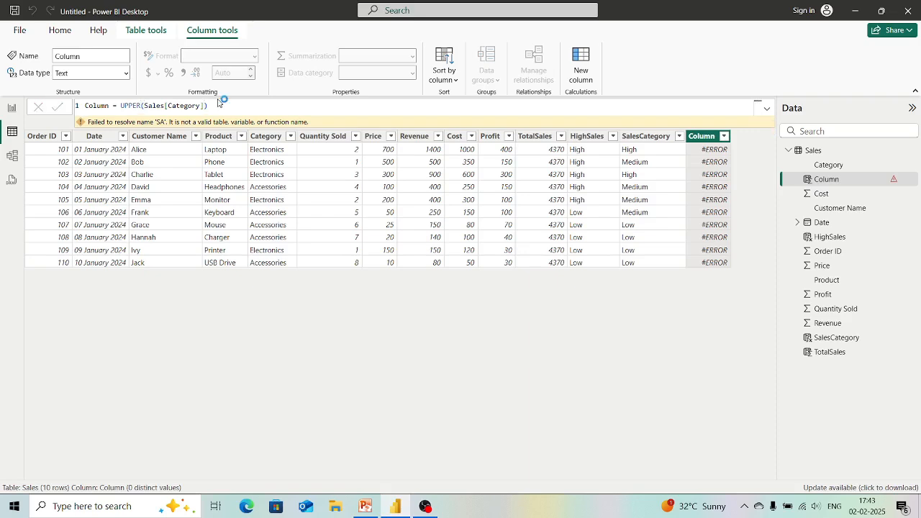
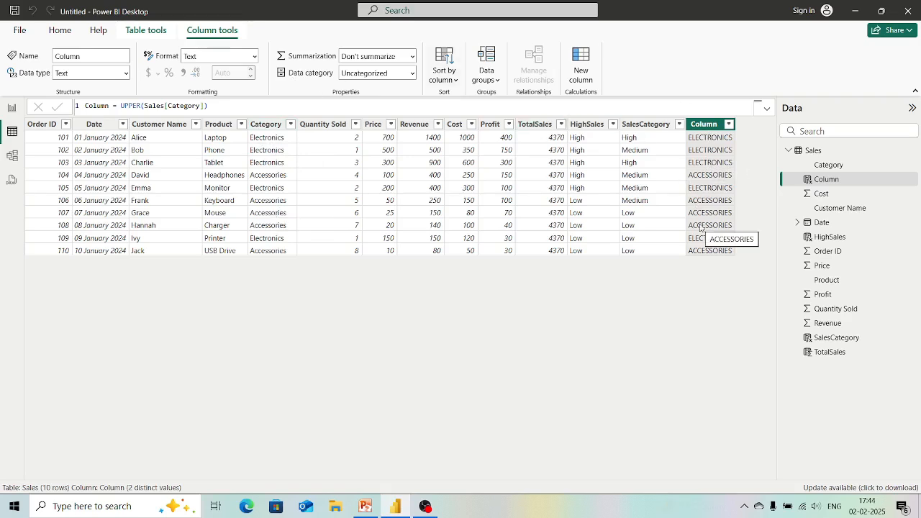
pyautogui.click(222, 105)
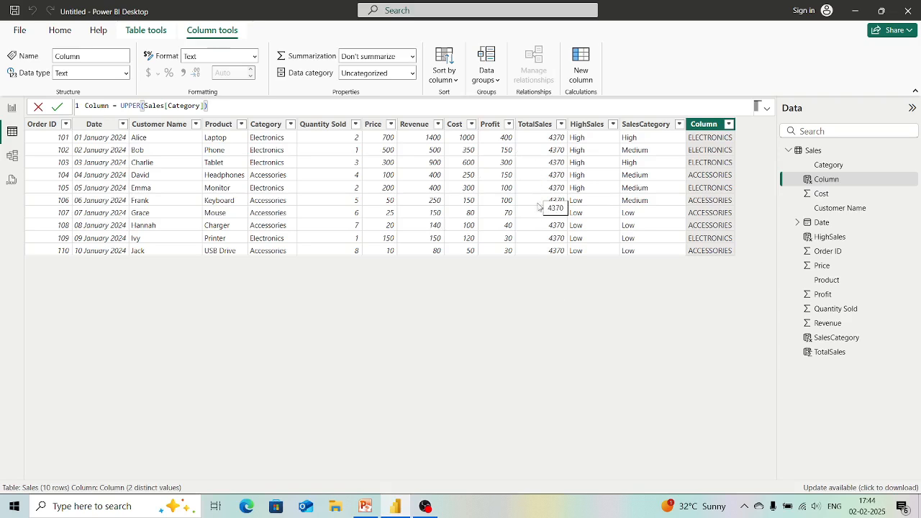
pyautogui.click(524, 316)
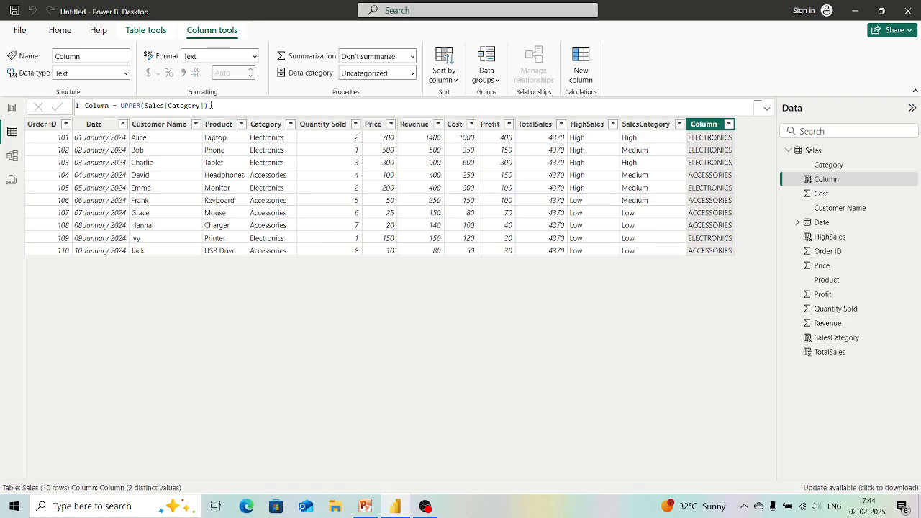
pyautogui.click(210, 106)
pyautogui.moveTo(210, 105); pyautogui.dragTo(84, 105)
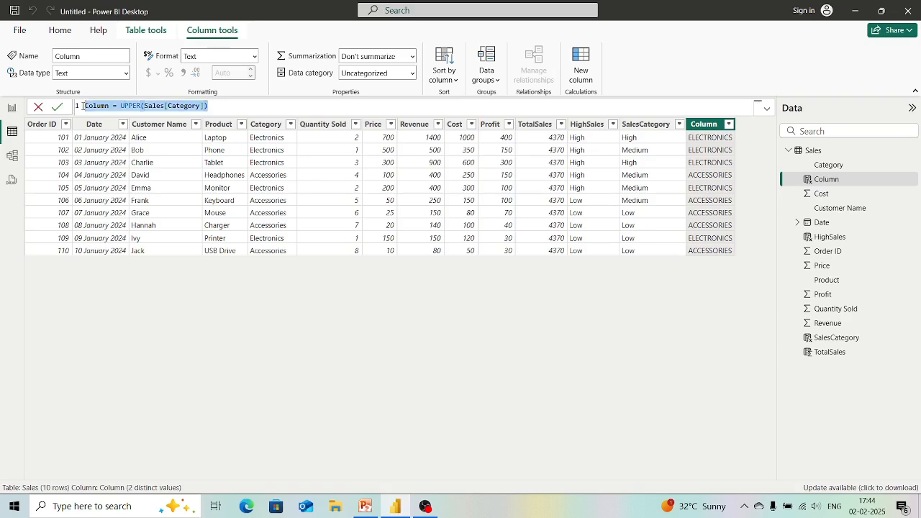
pyautogui.click(227, 107)
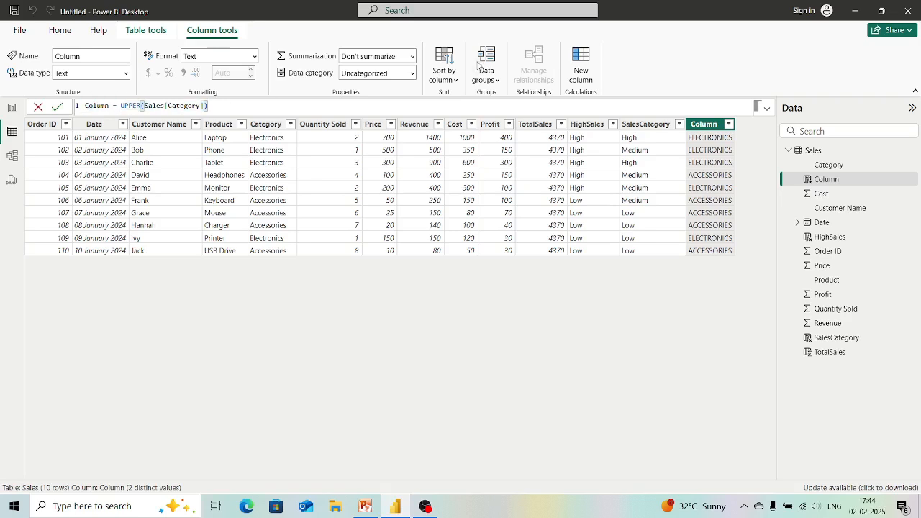
# Add another calculated column to the Sales table and name it Day-Count in its formula.
pyautogui.click(584, 69)
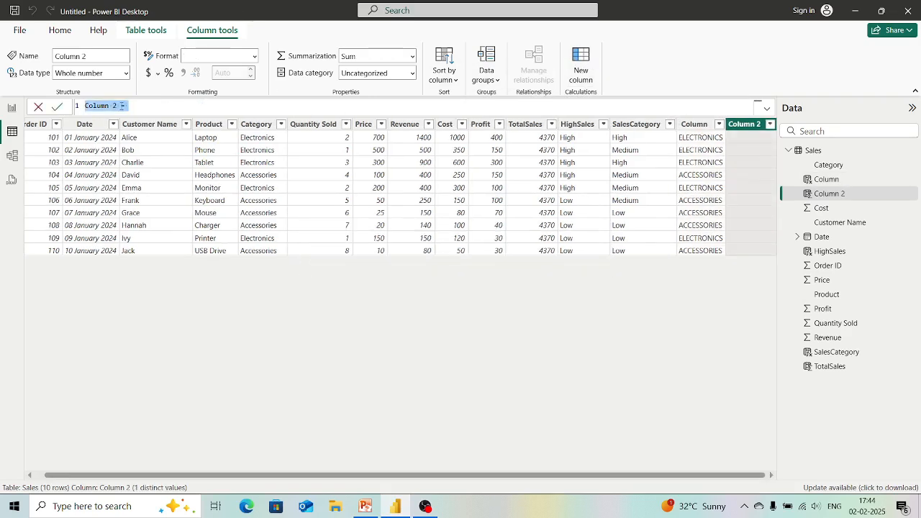
pyautogui.click(121, 105)
pyautogui.press('BackSpace')
pyautogui.press('BackSpace')
pyautogui.press('BackSpace')
pyautogui.press('BackSpace')
pyautogui.press('BackSpace')
pyautogui.press('BackSpace')
pyautogui.press('BackSpace')
pyautogui.press('BackSpace')
pyautogui.press('BackSpace')
pyautogui.press('BackSpace')
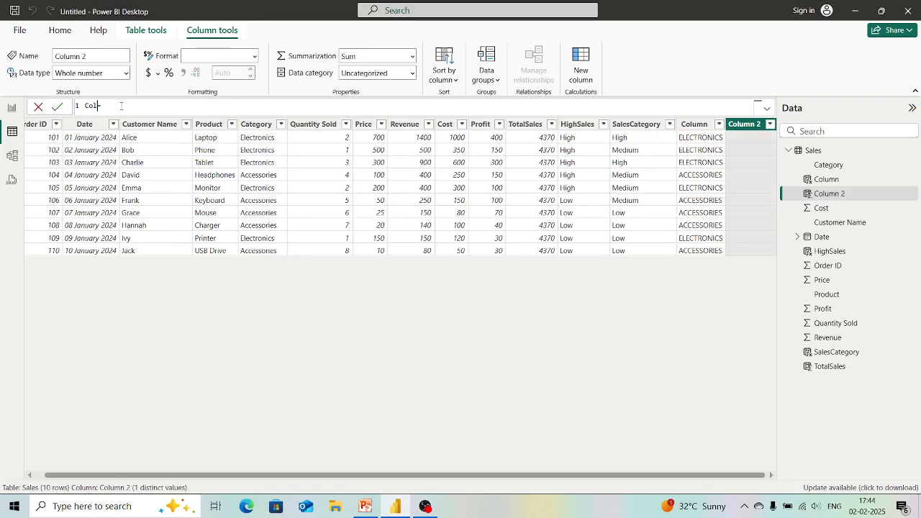
pyautogui.press('BackSpace')
pyautogui.write('Day-Count=')
pyautogui.press('BackSpace')
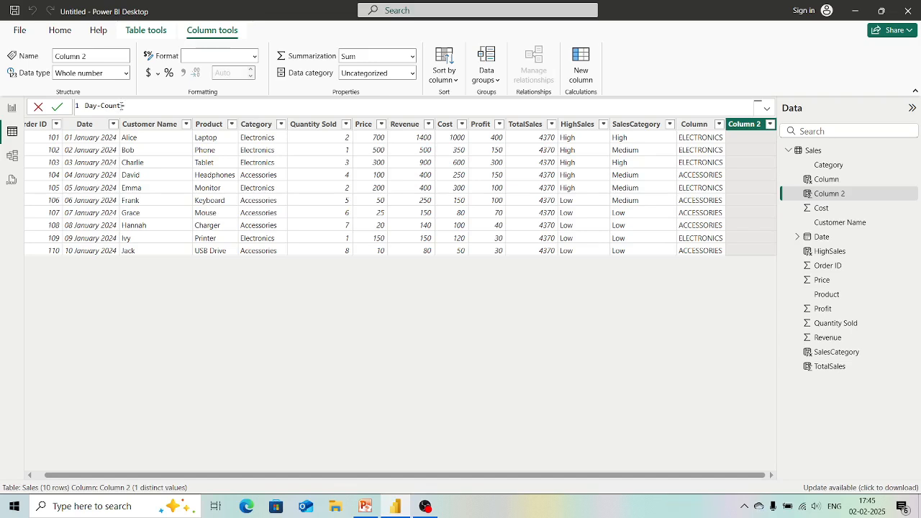
# Set the Day-Count formula to DAY(Sales[Date]) and apply it.
pyautogui.write('Da')
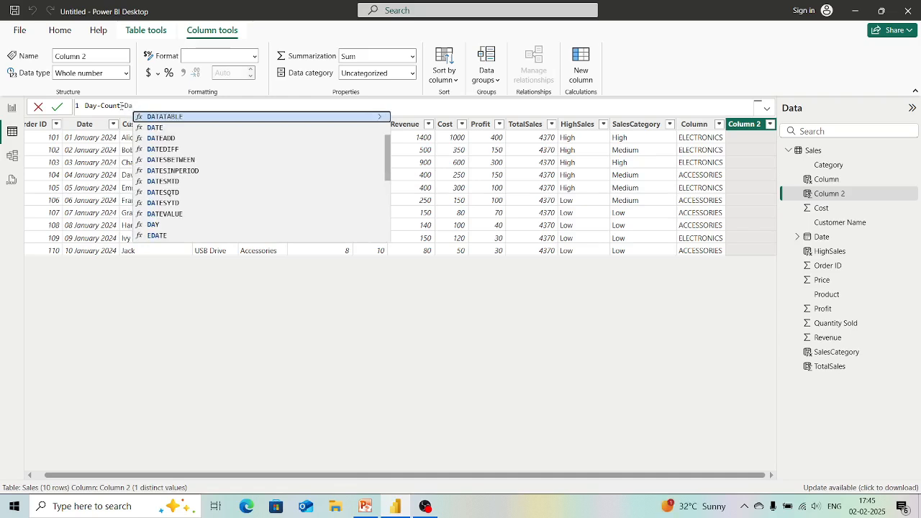
pyautogui.click(151, 225)
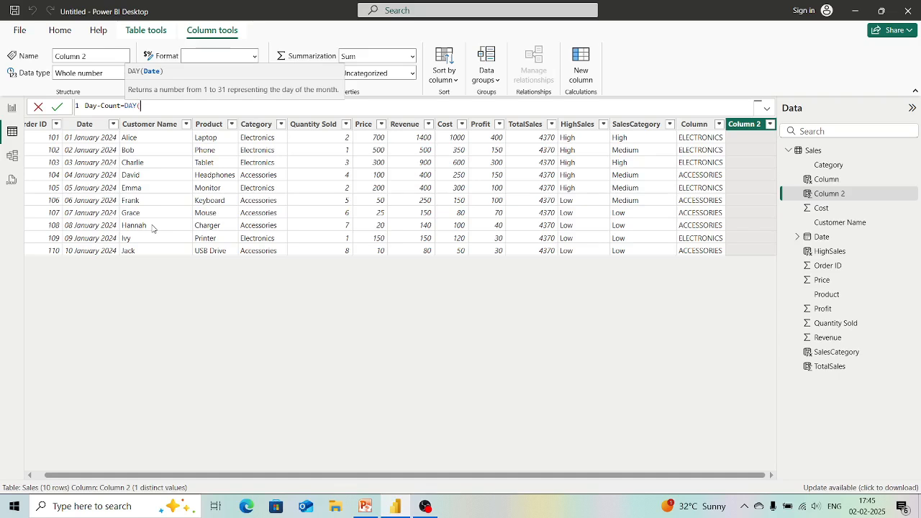
pyautogui.write('Sa')
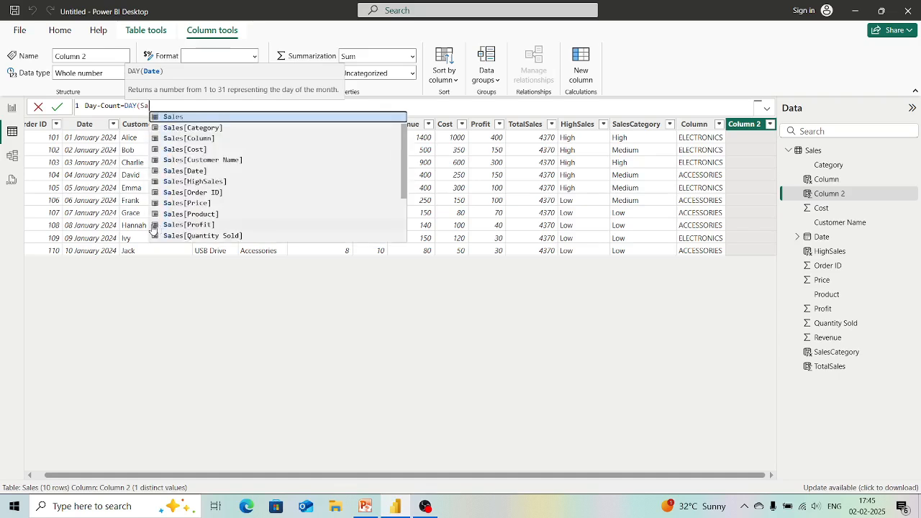
pyautogui.click(198, 171)
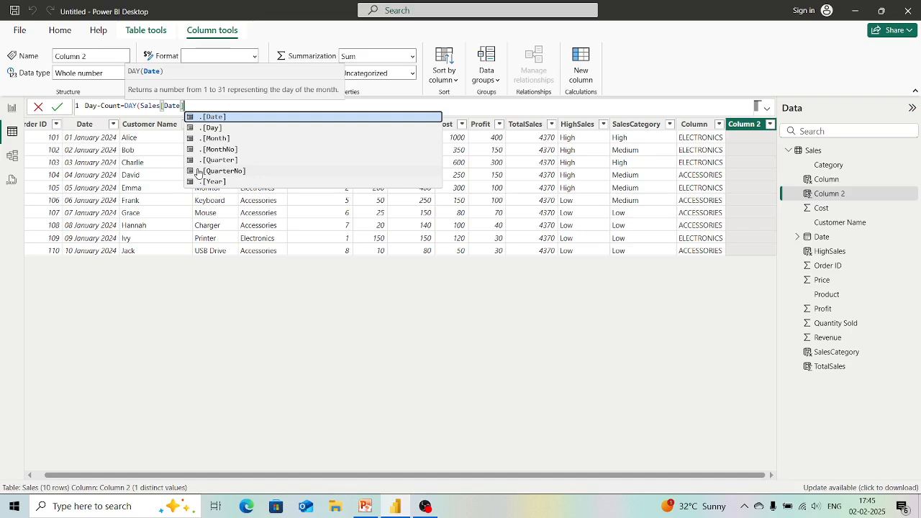
pyautogui.write(')')
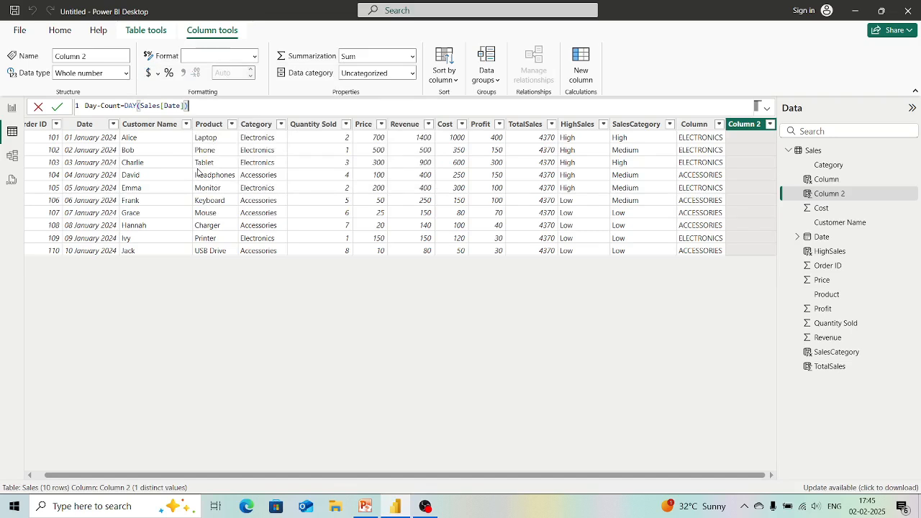
pyautogui.press('Return')
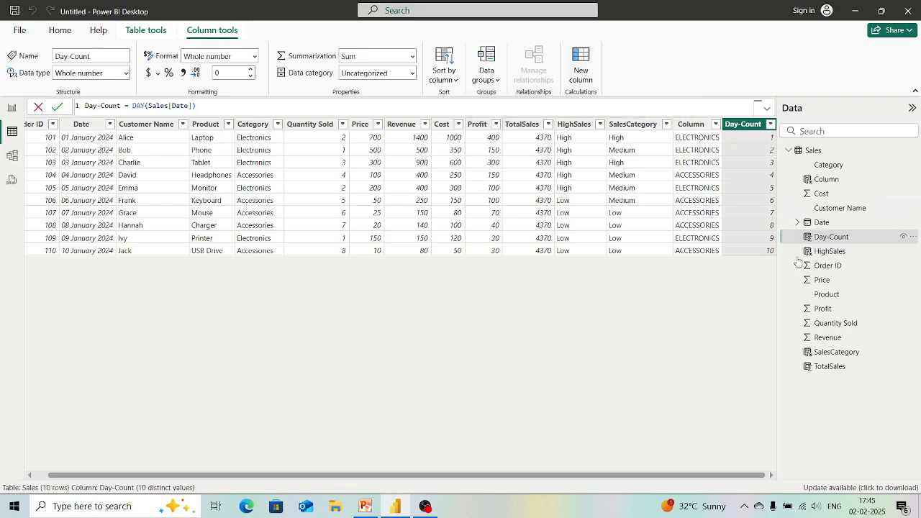
# Add another calculated column to the Sales table and get its formula ready for entry after the equals sign.
pyautogui.click(589, 83)
pyautogui.click(589, 82)
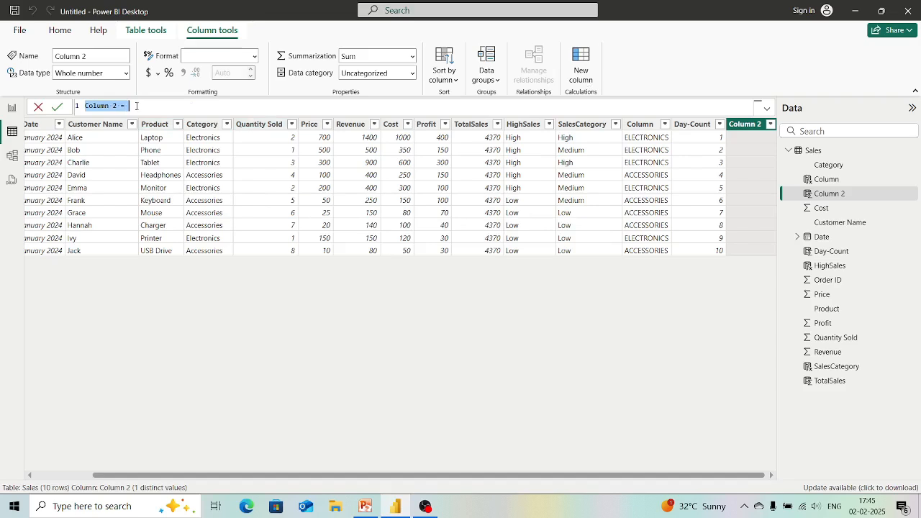
pyautogui.click(135, 106)
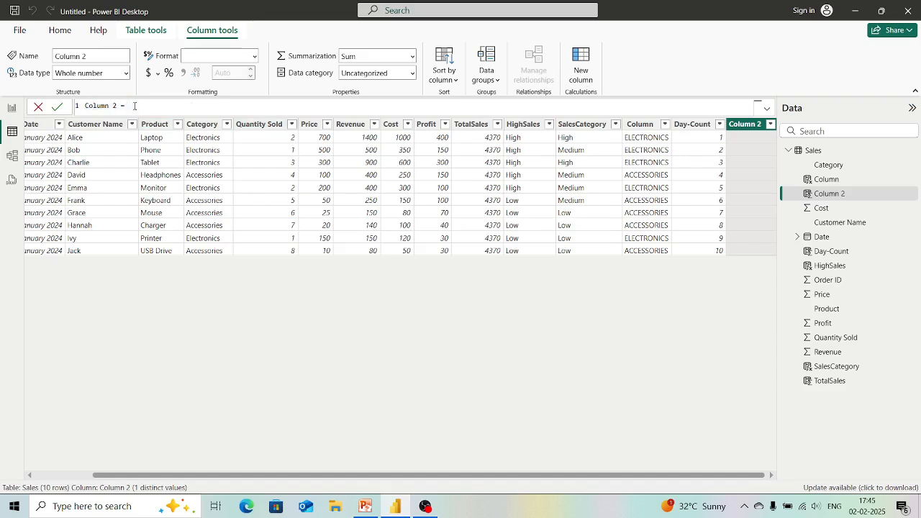
# Set the Column 2 formula to CALENDAR(Sales[Date],Sales[Date].[Date]) and apply it.
pyautogui.write('C')
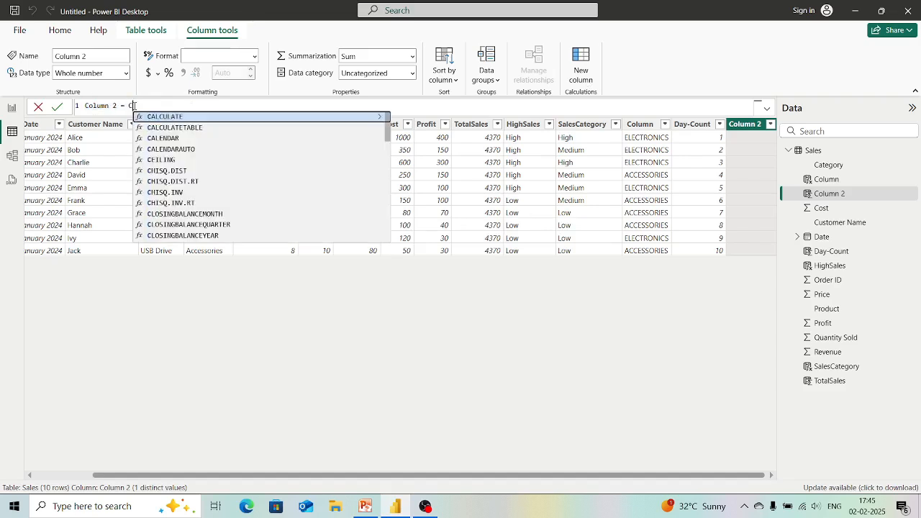
pyautogui.write('al')
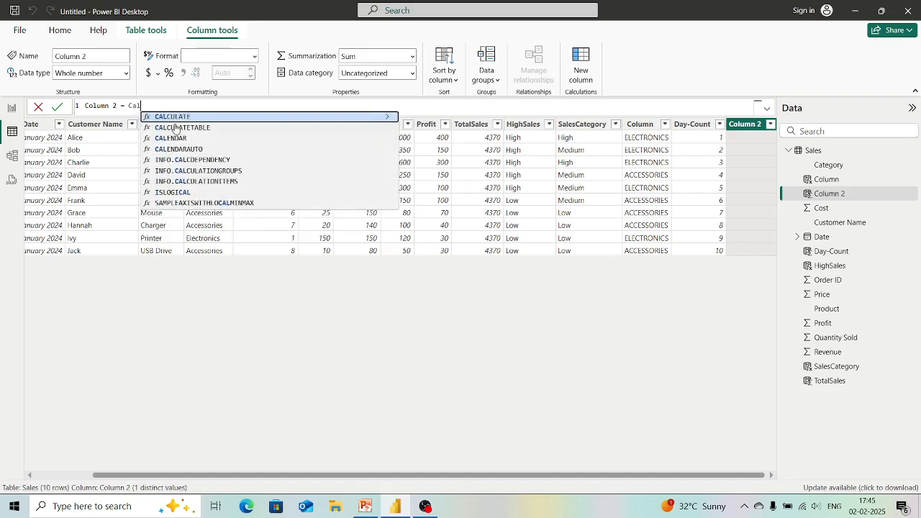
pyautogui.click(171, 138)
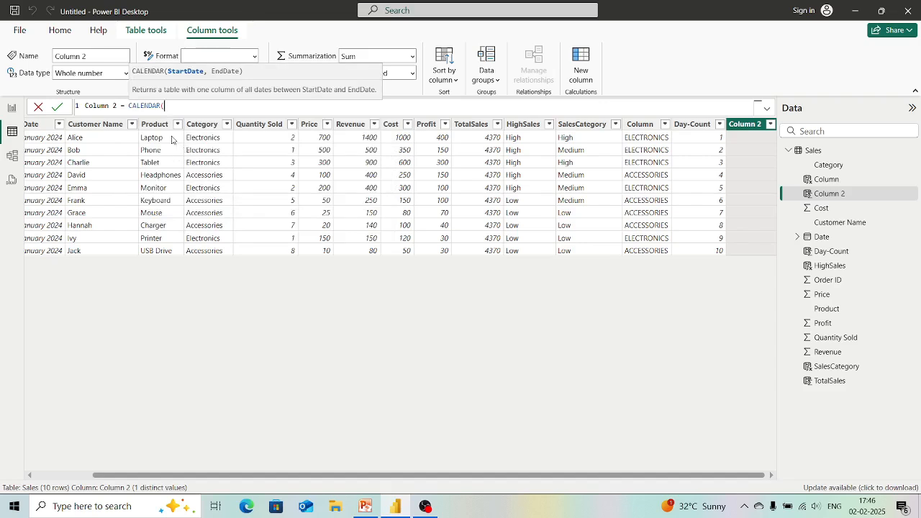
pyautogui.write('Sa')
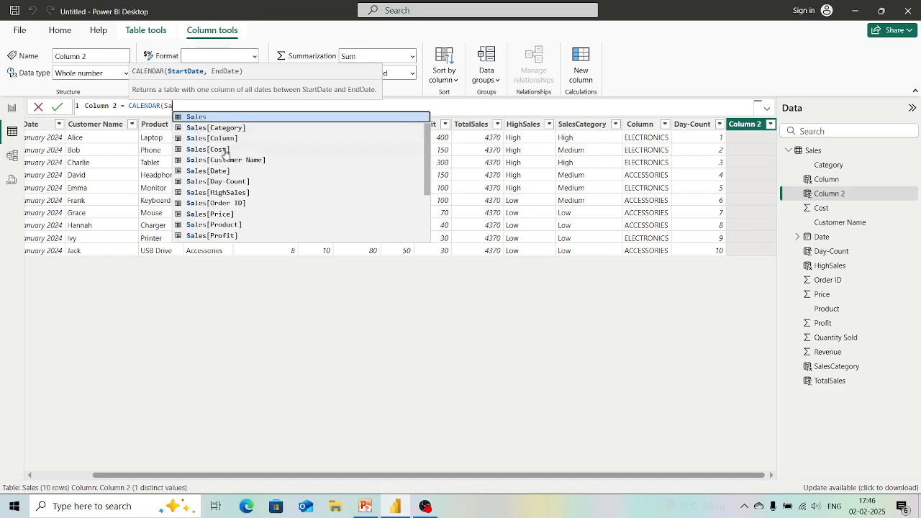
pyautogui.click(223, 172)
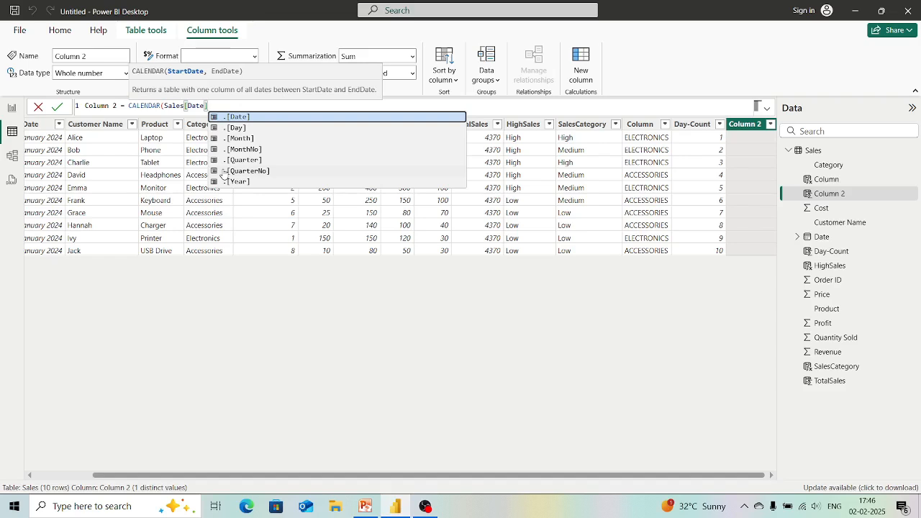
pyautogui.write(',')
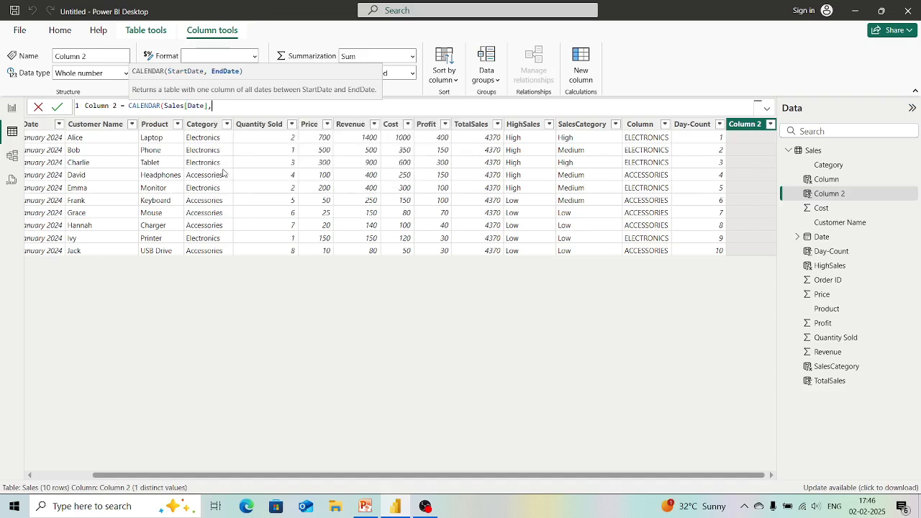
pyautogui.write('Sa')
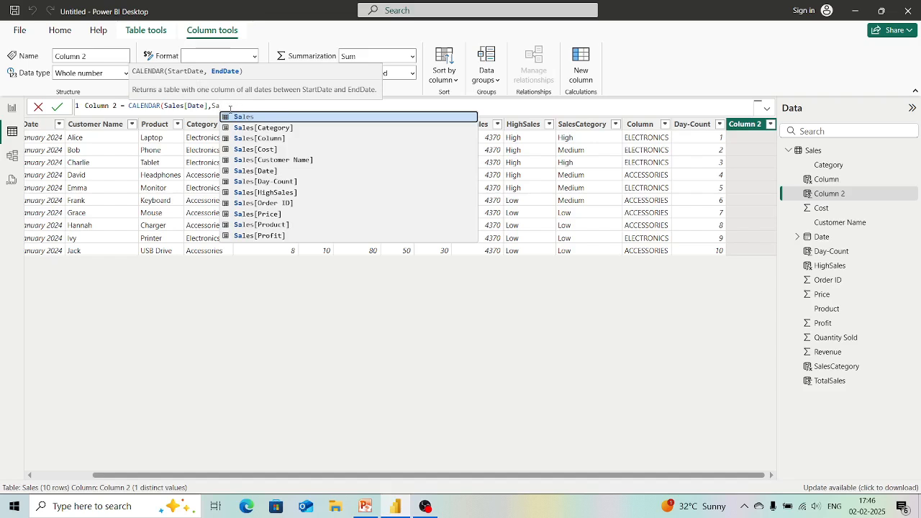
pyautogui.click(258, 171)
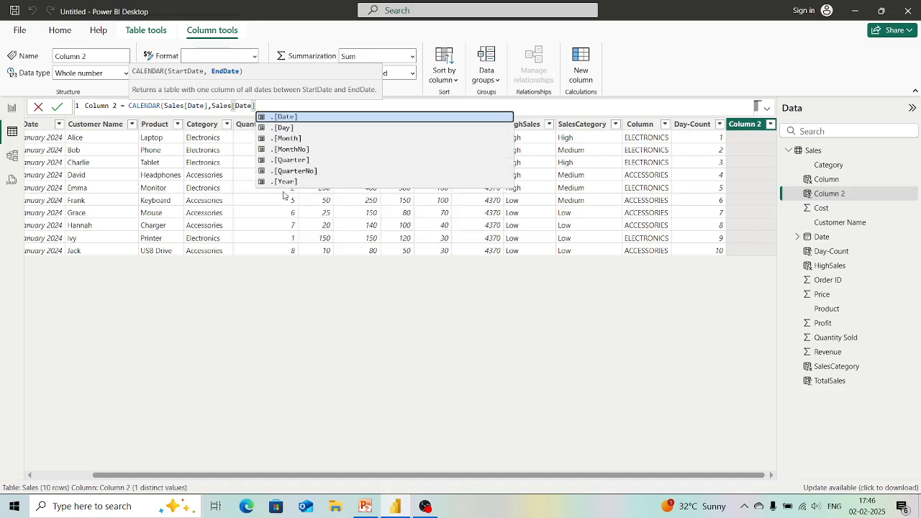
pyautogui.click(284, 117)
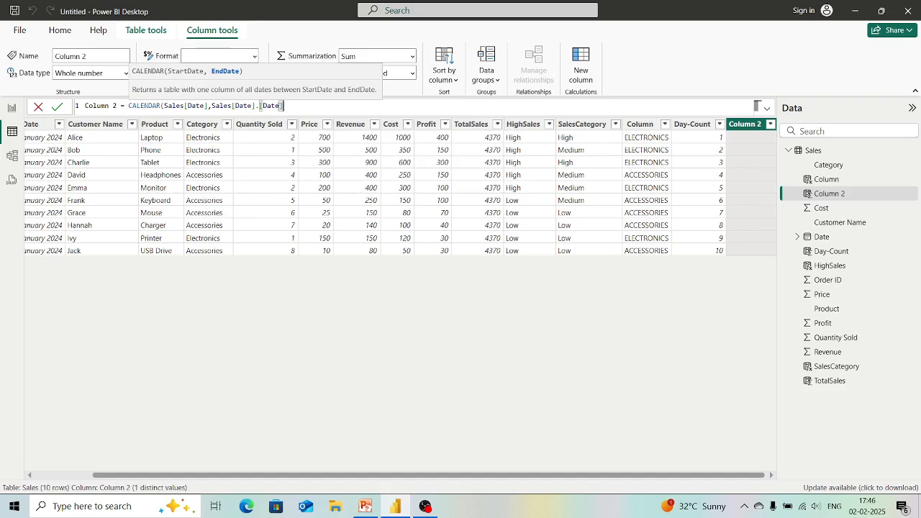
pyautogui.write(')')
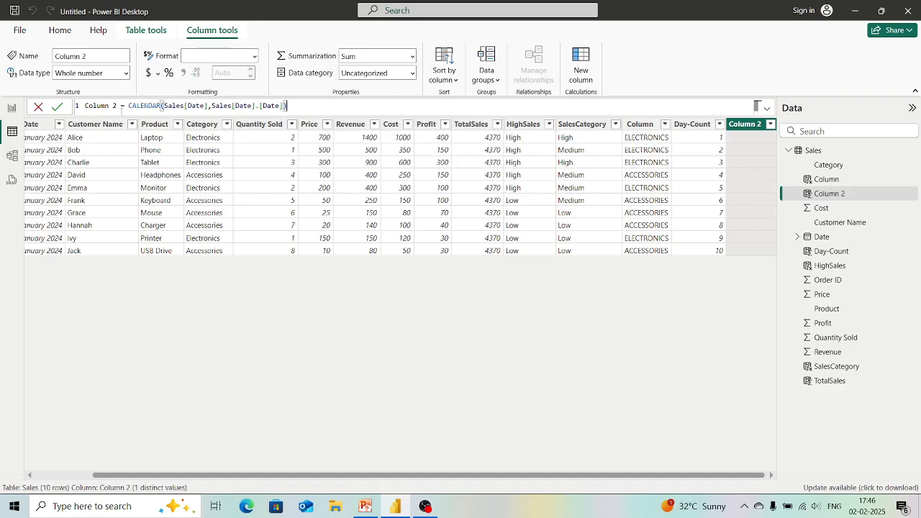
pyautogui.press('Return')
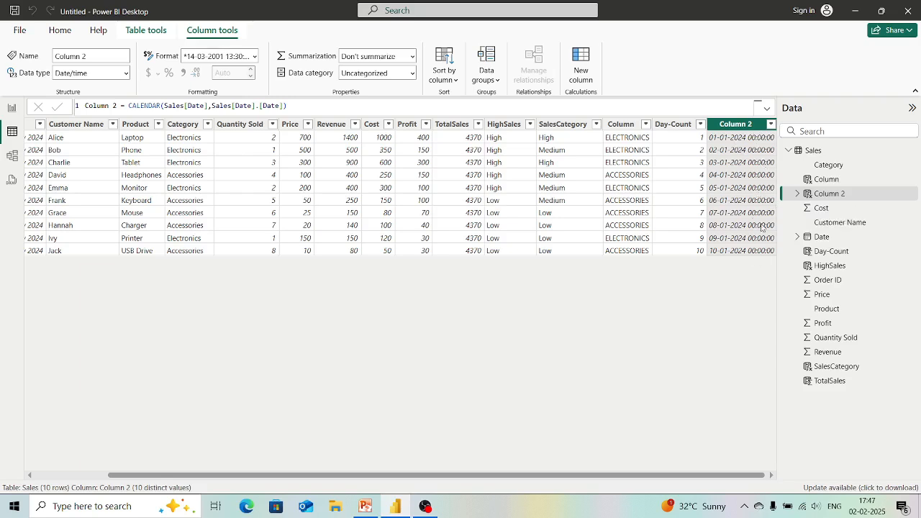
# Replace the CALENDAR expression in Column 2 with YEAR(Sales[Date]) and apply the formula.
pyautogui.click(287, 106)
pyautogui.keyDown('shift'); pyautogui.click(129, 106); pyautogui.keyUp('shift')
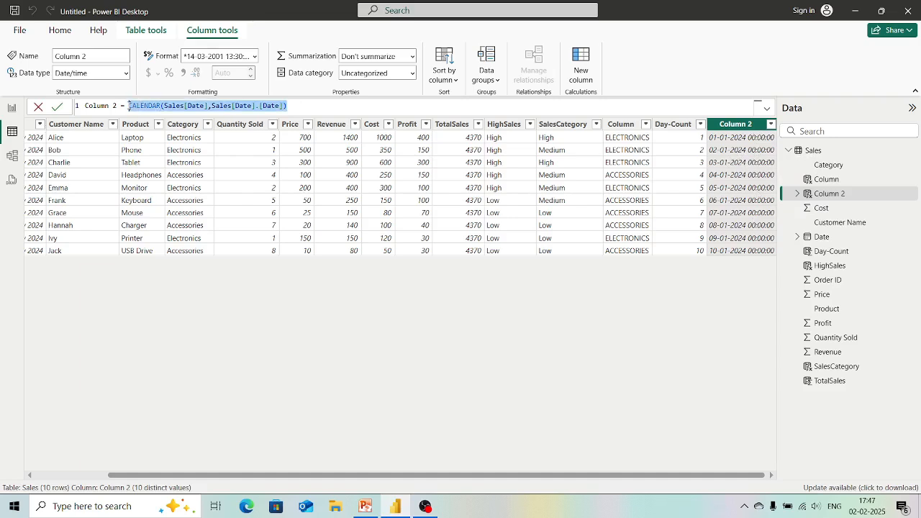
pyautogui.press('BackSpace')
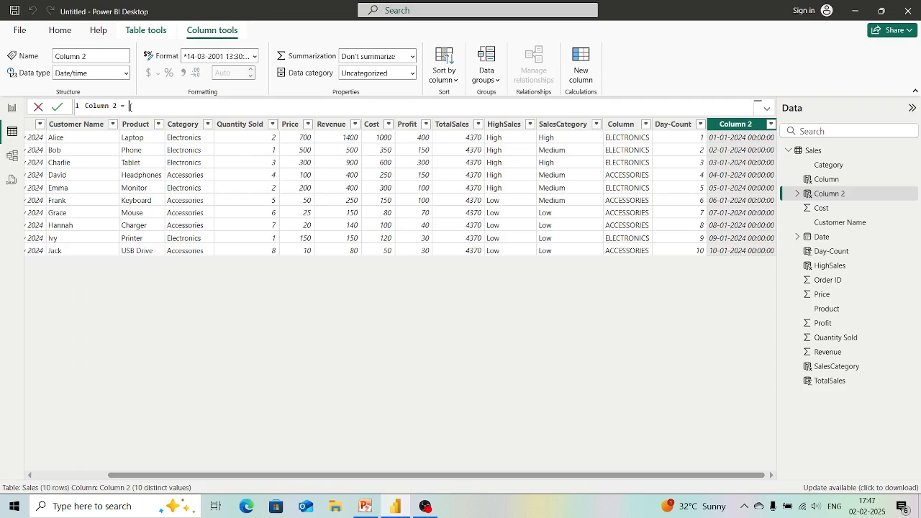
pyautogui.write('Ye')
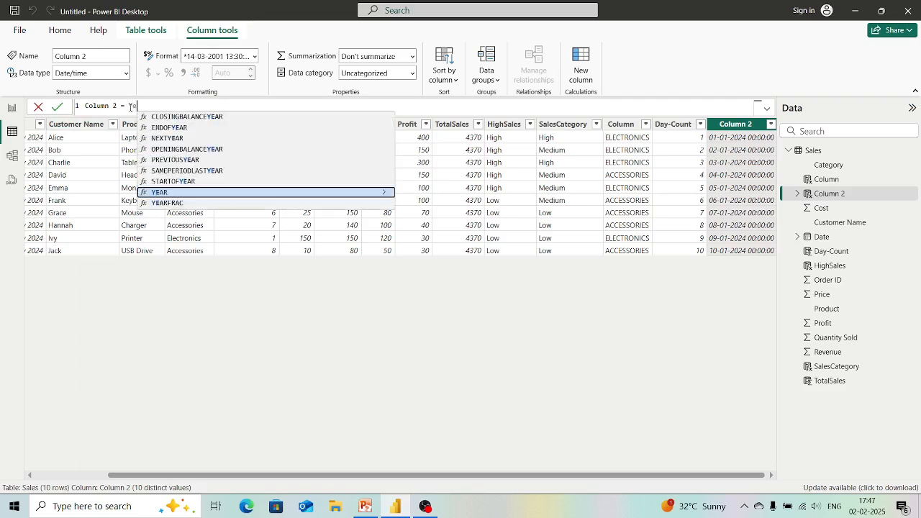
pyautogui.press('Tab')
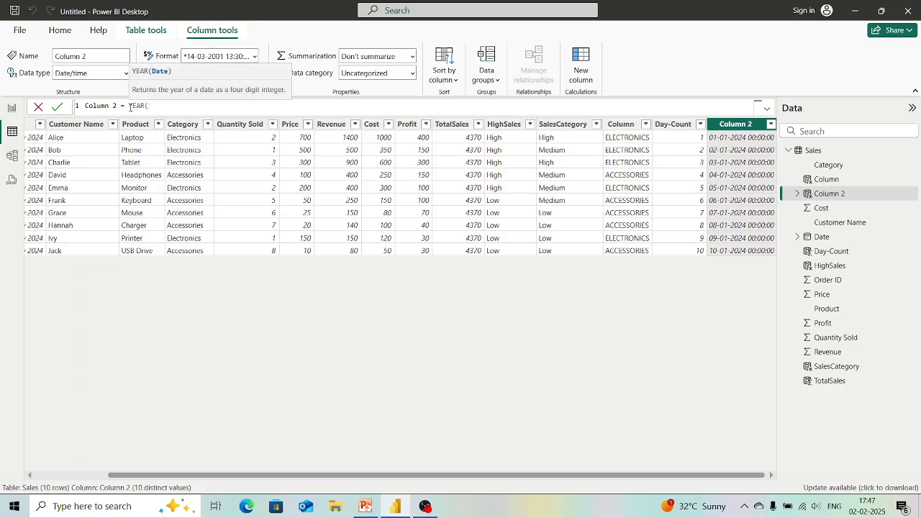
pyautogui.write('Sa')
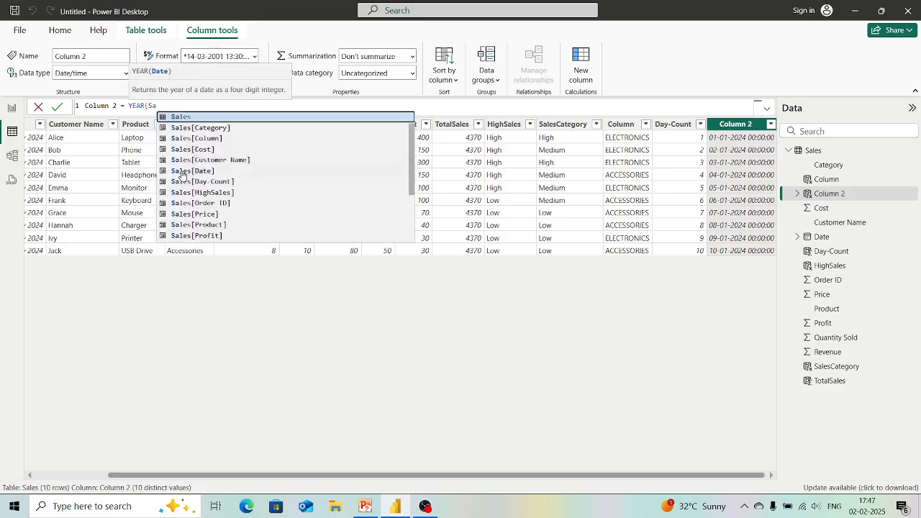
pyautogui.click(182, 171)
pyautogui.write(')')
pyautogui.press('Return')
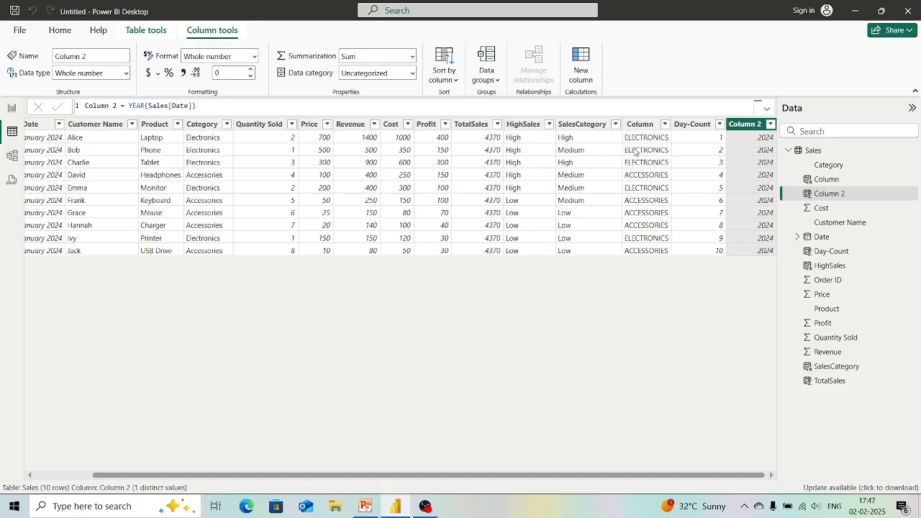
# Add a further calculated column to the Sales table and clear its default name from the formula.
pyautogui.click(581, 64)
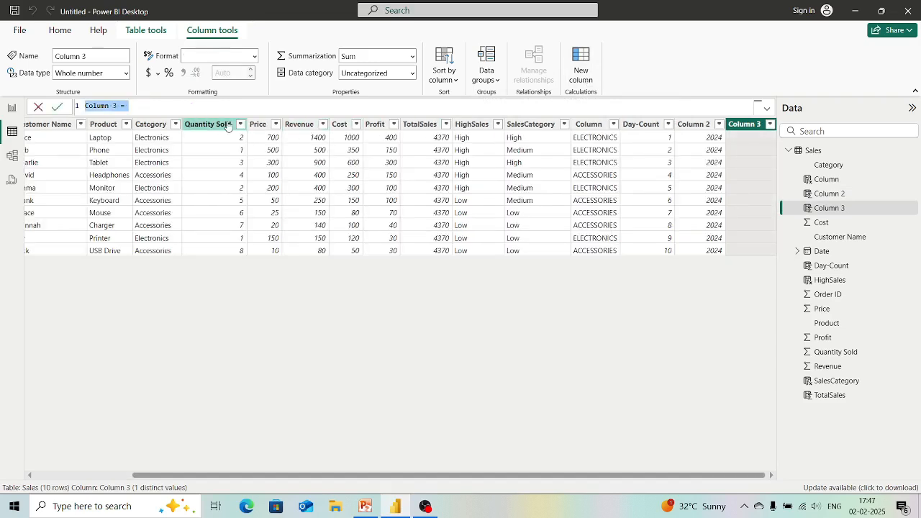
pyautogui.click(136, 111)
pyautogui.press('BackSpace')
pyautogui.press('BackSpace')
pyautogui.press('BackSpace')
pyautogui.press('BackSpace')
pyautogui.press('BackSpace')
pyautogui.press('BackSpace')
pyautogui.press('BackSpace')
pyautogui.press('BackSpace')
pyautogui.press('BackSpace')
pyautogui.press('BackSpace')
pyautogui.press('BackSpace')
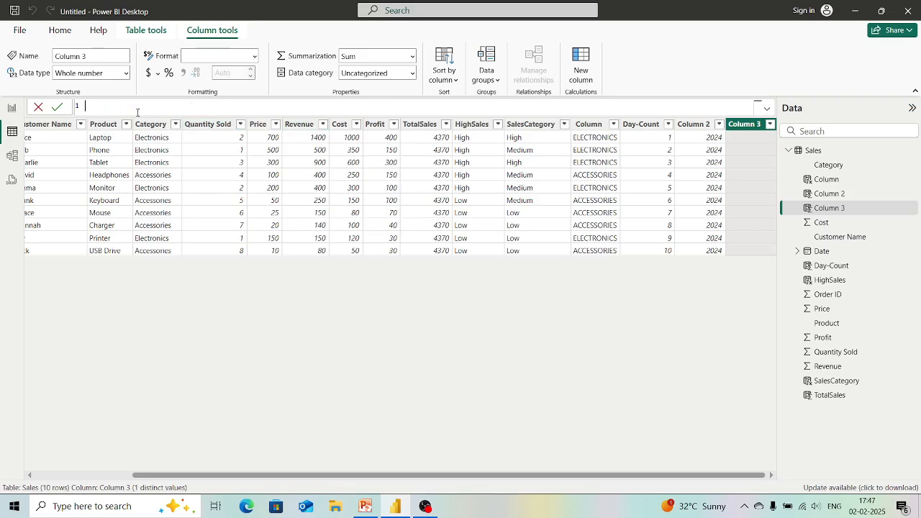
# Define the new column as CrrentDate = TODAY() and apply the formula.
pyautogui.write('CrrentDate = To')
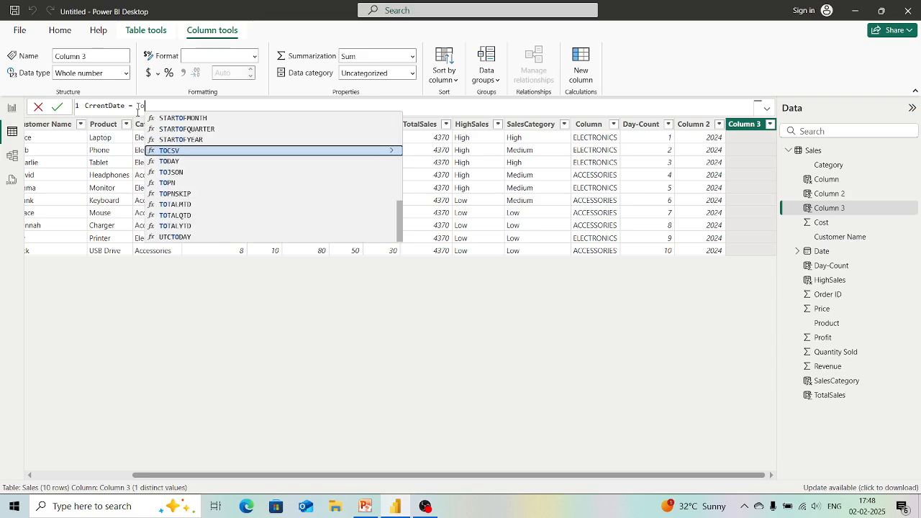
pyautogui.click(162, 163)
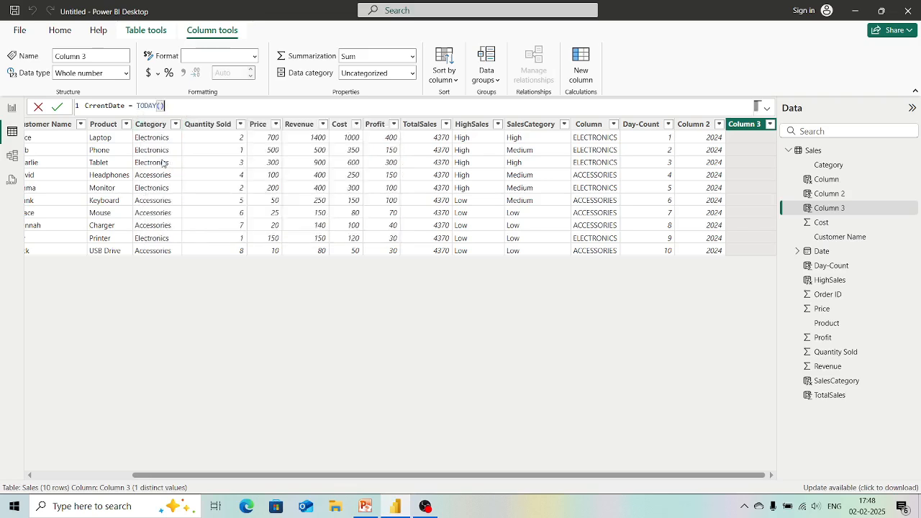
pyautogui.press('Return')
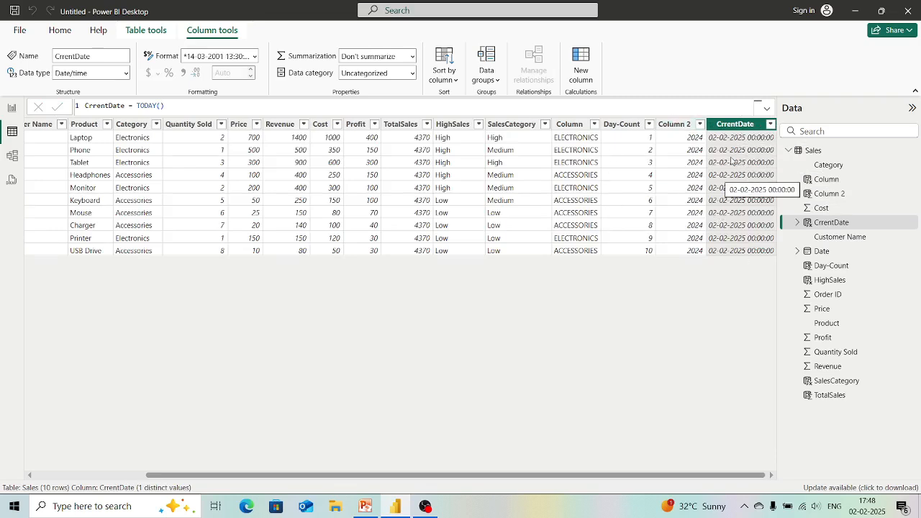
# Clear the whole CrrentDate formula and enter RoundedPrice as the column's name.
pyautogui.click(177, 109)
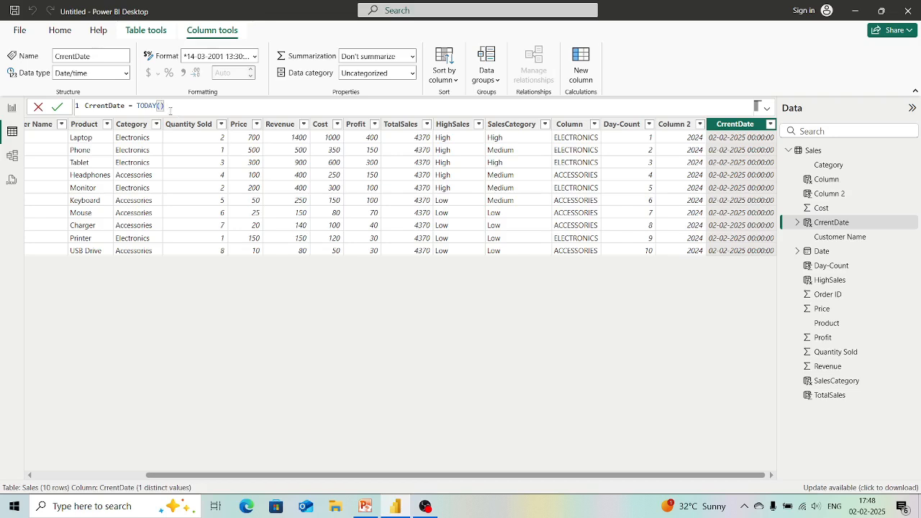
pyautogui.press('BackSpace')
pyautogui.press('BackSpace')
pyautogui.press('BackSpace')
pyautogui.press('BackSpace')
pyautogui.press('BackSpace')
pyautogui.press('BackSpace')
pyautogui.press('BackSpace')
pyautogui.press('BackSpace')
pyautogui.press('BackSpace')
pyautogui.press('BackSpace')
pyautogui.press('BackSpace')
pyautogui.press('BackSpace')
pyautogui.press('BackSpace')
pyautogui.press('BackSpace')
pyautogui.press('BackSpace')
pyautogui.press('BackSpace')
pyautogui.press('BackSpace')
pyautogui.press('BackSpace')
pyautogui.press('BackSpace')
pyautogui.press('BackSpace')
pyautogui.write('R')
pyautogui.write('oundedPrice')
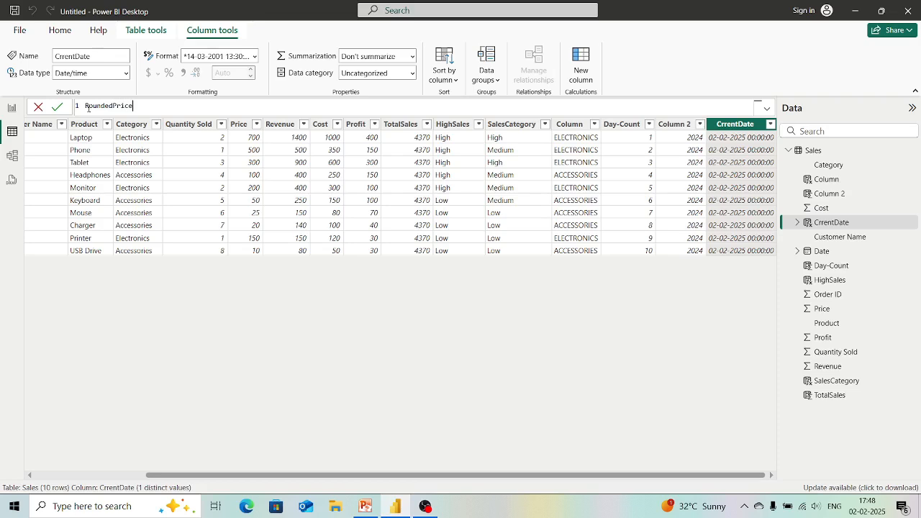
# Set the RoundedPrice formula to ROUND(Sales[Price],2) and apply it.
pyautogui.write(' = ')
pyautogui.write('Roun')
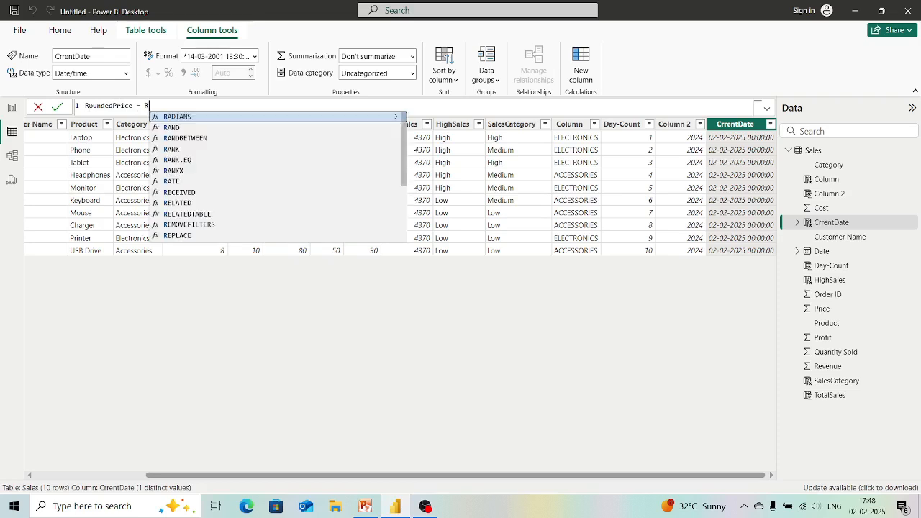
pyautogui.press('Tab')
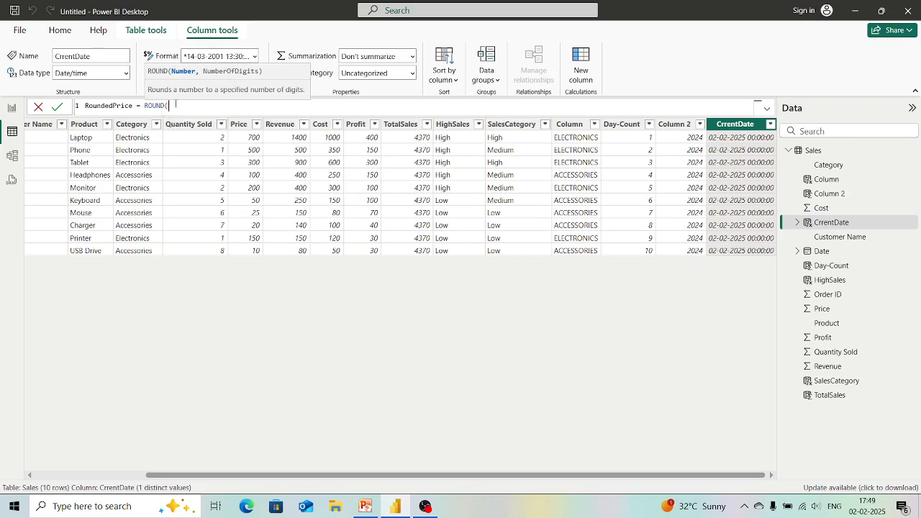
pyautogui.write('Sa')
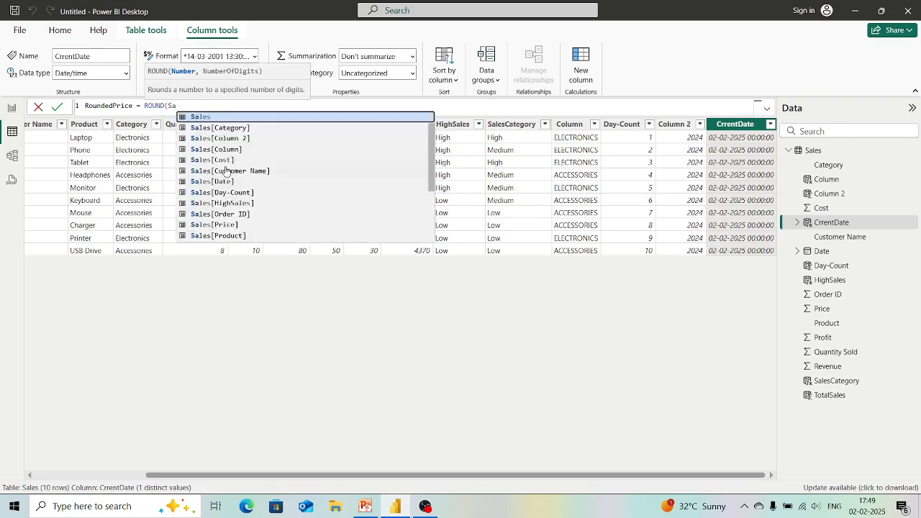
pyautogui.click(225, 225)
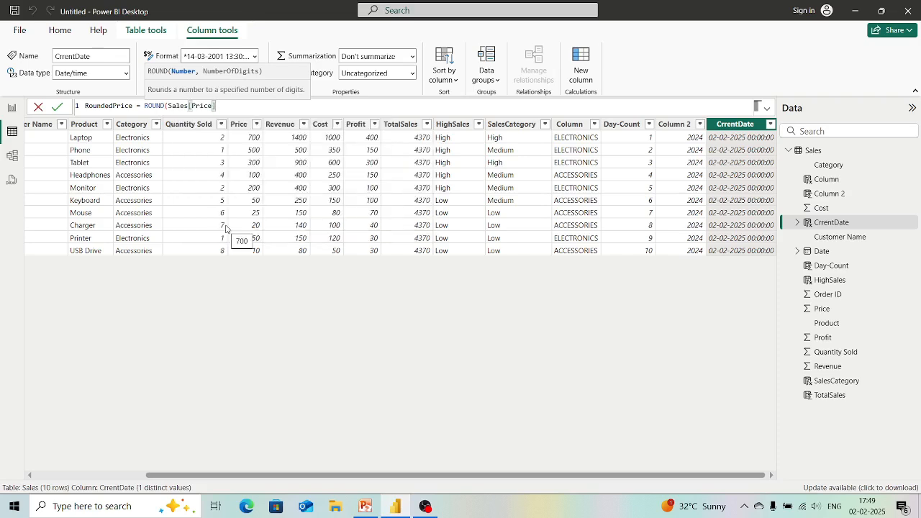
pyautogui.write(',2')
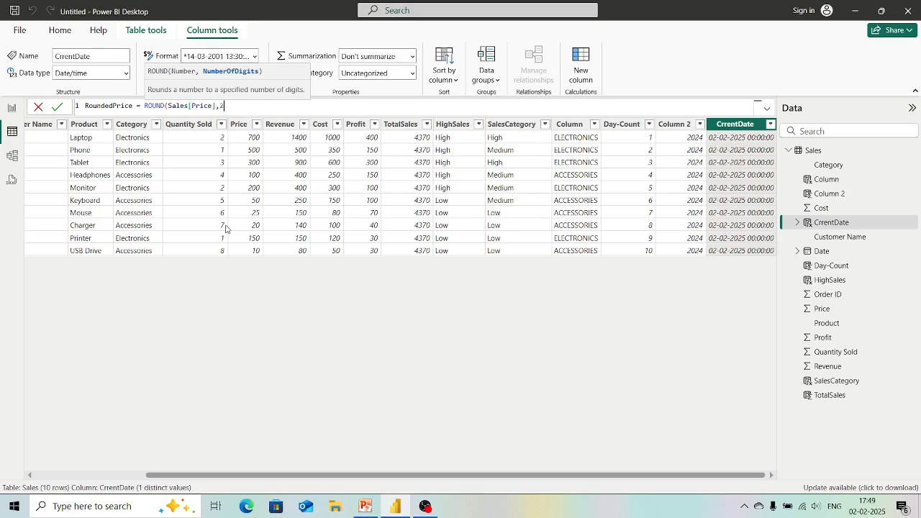
pyautogui.write(')')
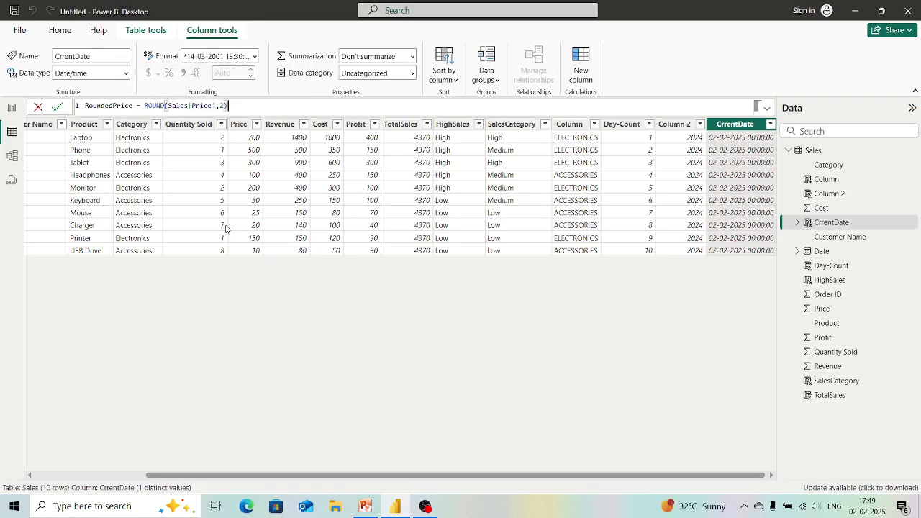
pyautogui.press('Return')
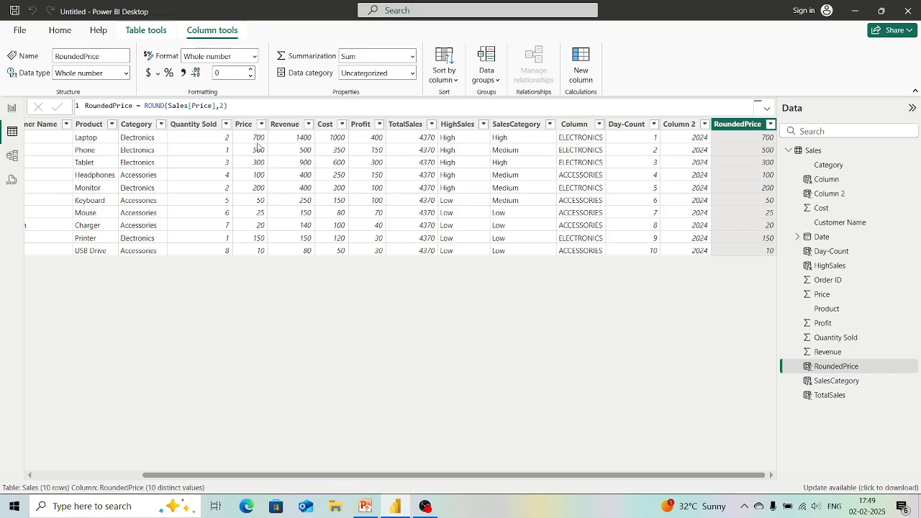
pyautogui.click(257, 147)
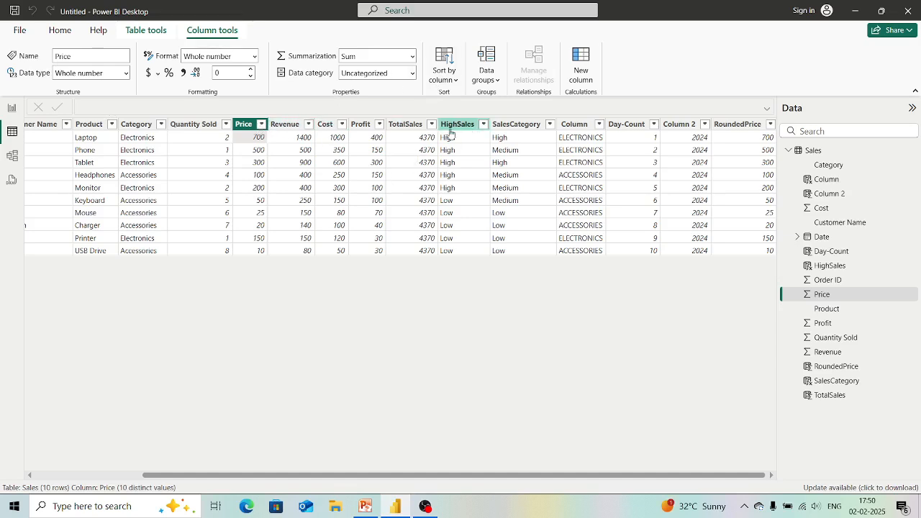
pyautogui.click(52, 32)
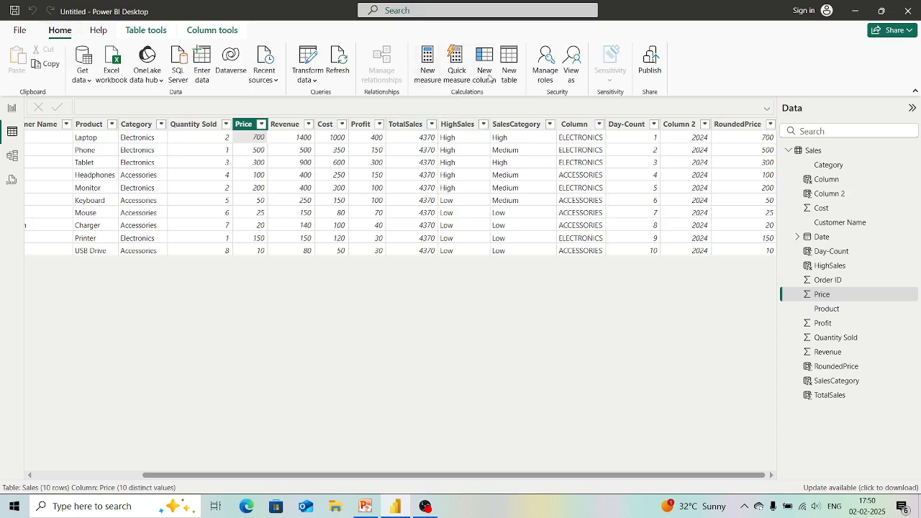
# Create a new measure in the Sales table and replace its default name with Profit2 in the formula.
pyautogui.click(427, 79)
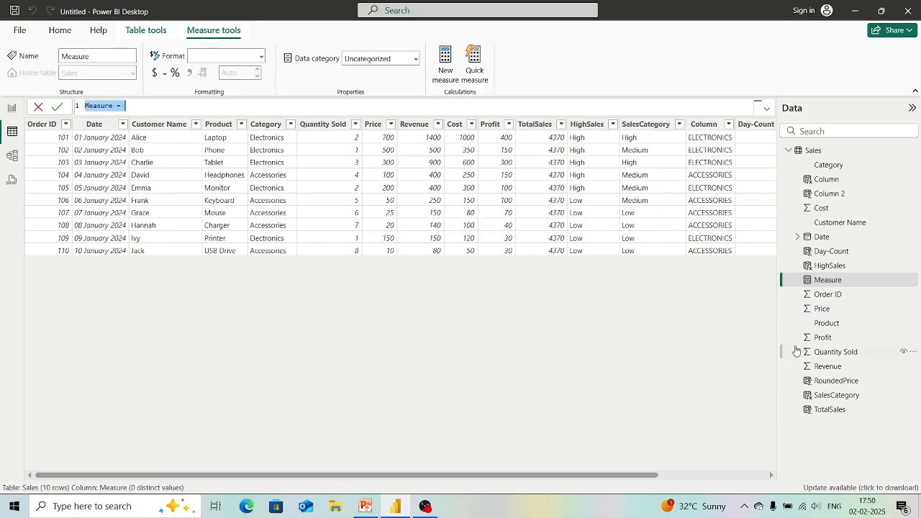
pyautogui.hscroll(2, 747, 173)
pyautogui.hscroll(2, 748, 173)
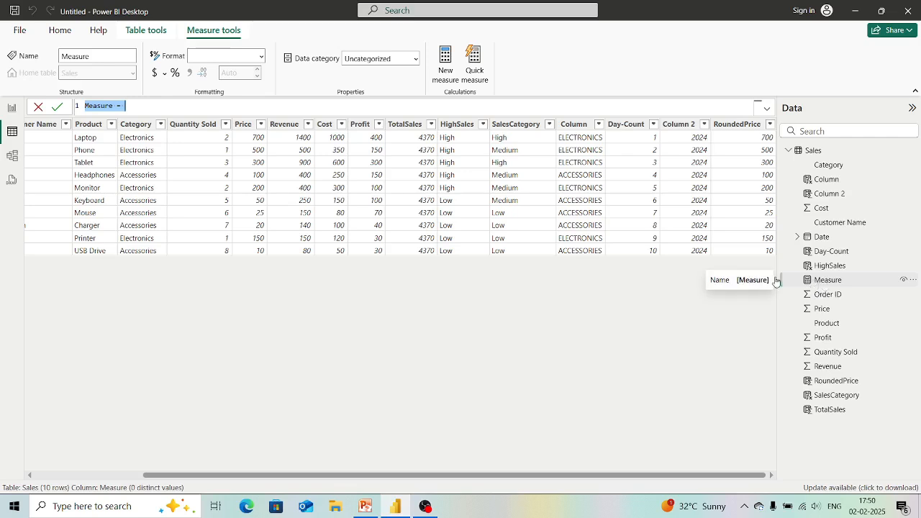
pyautogui.click(113, 106)
pyautogui.press('BackSpace')
pyautogui.press('BackSpace')
pyautogui.press('BackSpace')
pyautogui.press('BackSpace')
pyautogui.press('BackSpace')
pyautogui.press('BackSpace')
pyautogui.press('BackSpace')
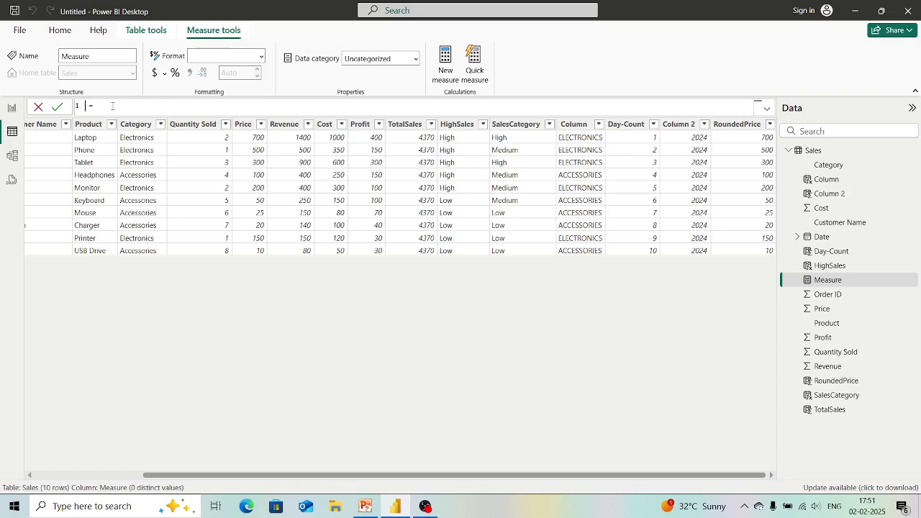
pyautogui.write('Pr')
pyautogui.write('ofit2')
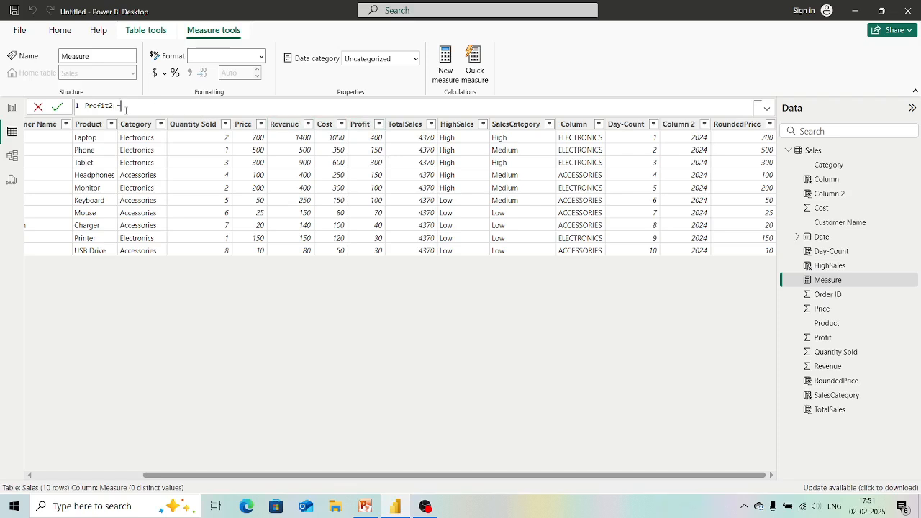
# Begin the Profit2 measure's expression with Sum(Sales[Revenue]).
pyautogui.write('Su')
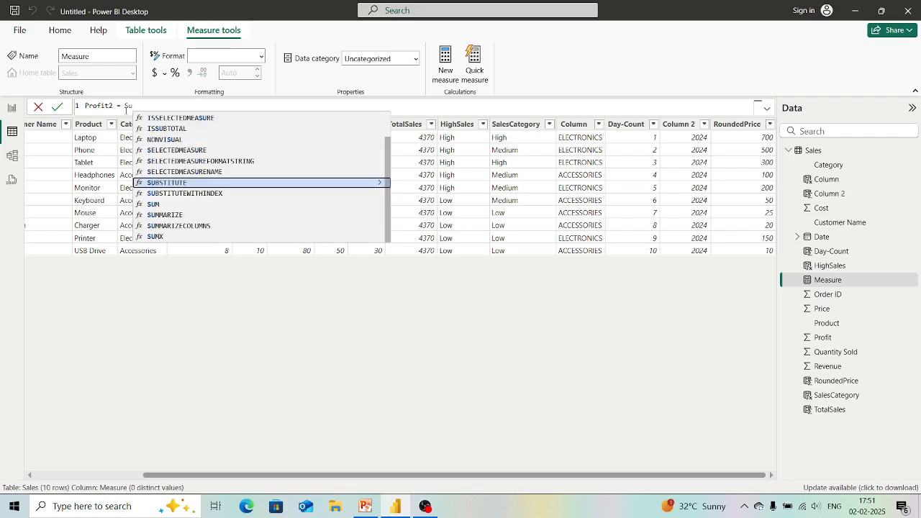
pyautogui.write('m')
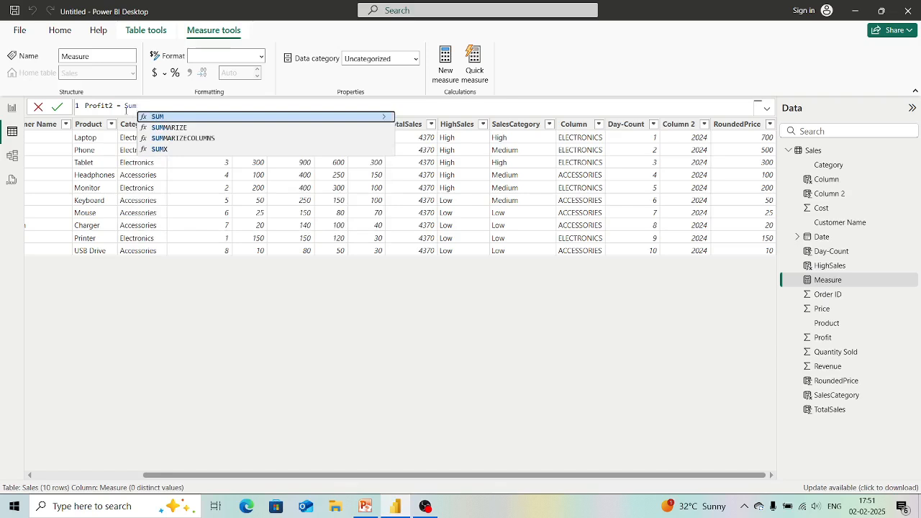
pyautogui.write('(sa')
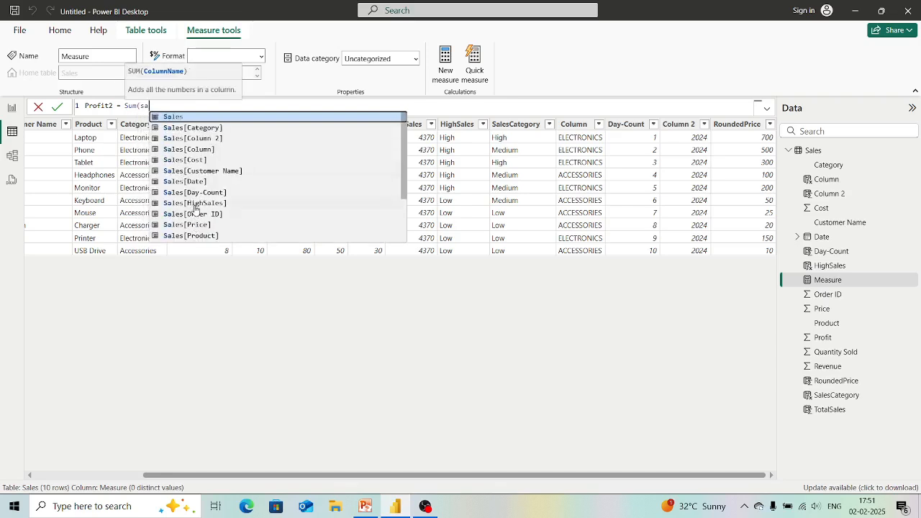
pyautogui.scroll(-3, 192, 198)
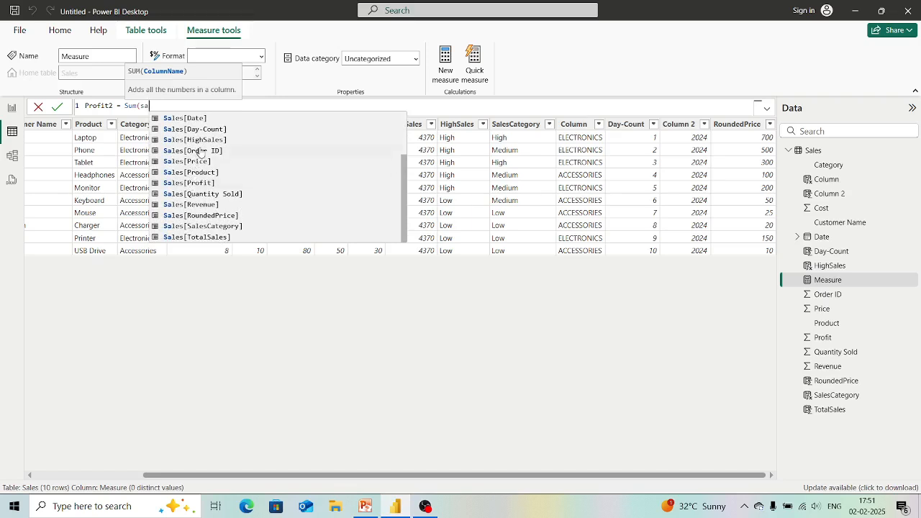
pyautogui.click(196, 206)
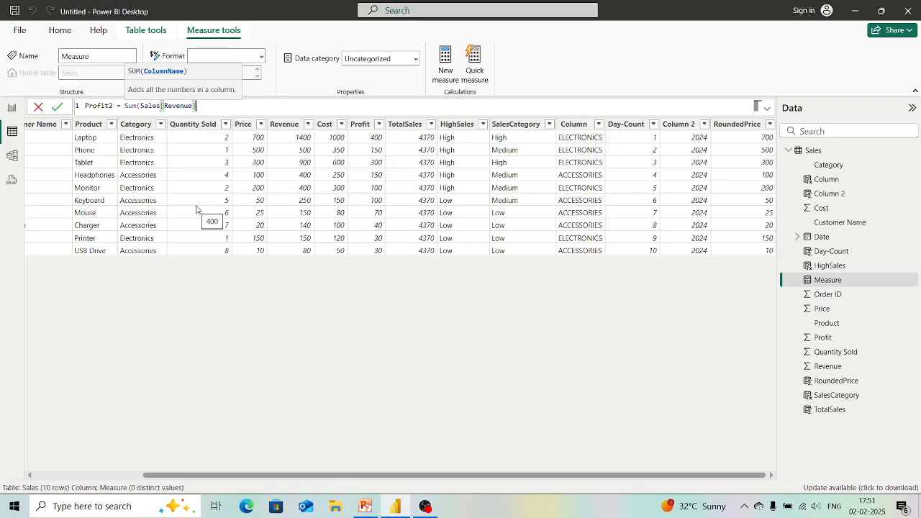
pyautogui.write(')')
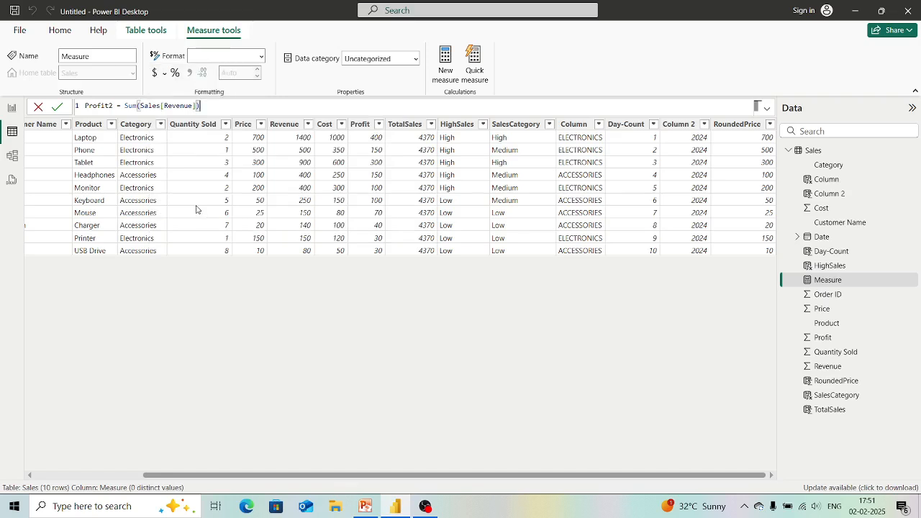
# Complete the Profit2 formula by subtracting Sum(Sales[Cost]) and apply it.
pyautogui.write(' - Sum')
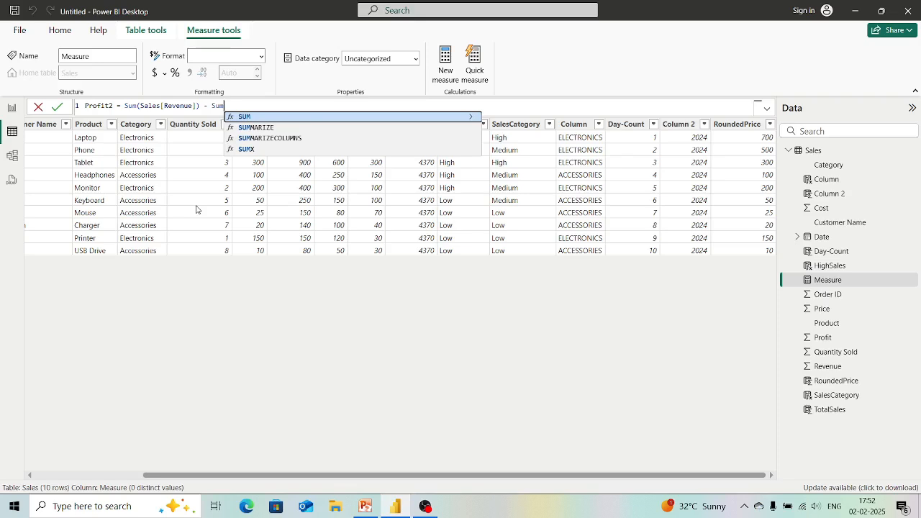
pyautogui.write('(sa')
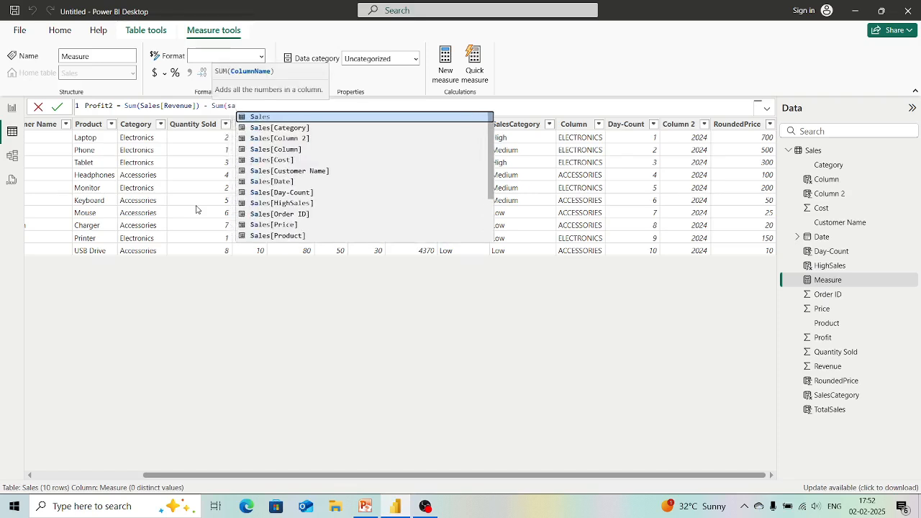
pyautogui.write('l')
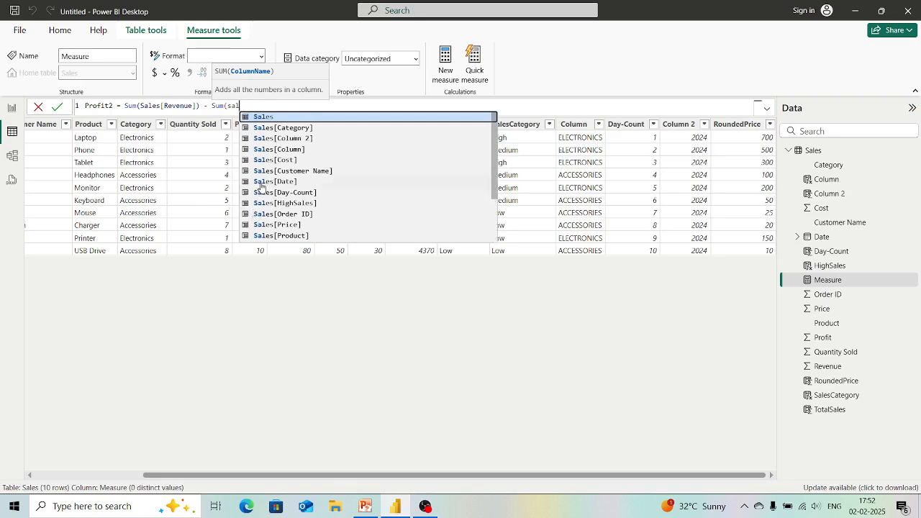
pyautogui.click(286, 162)
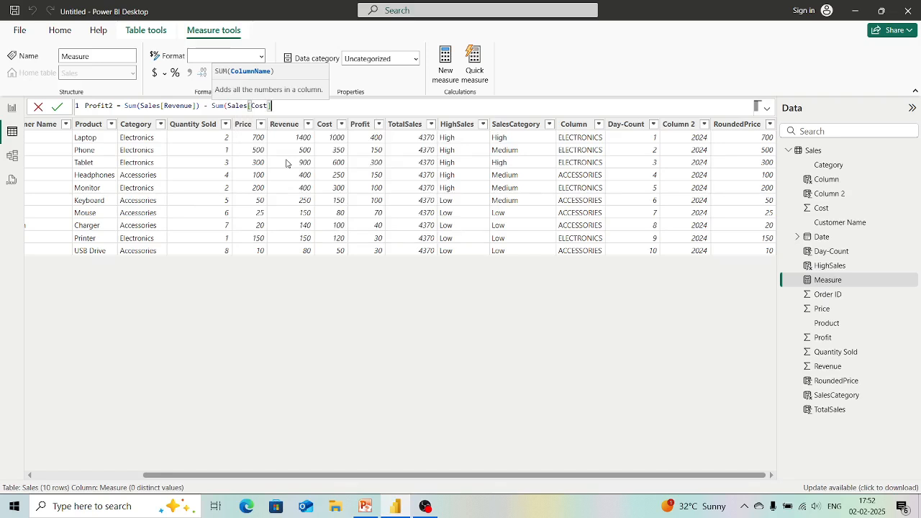
pyautogui.write(')')
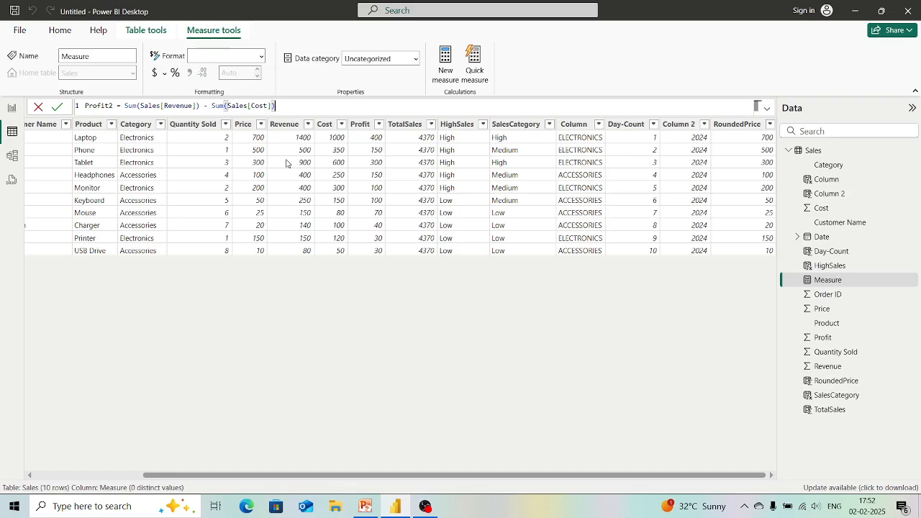
pyautogui.press('Return')
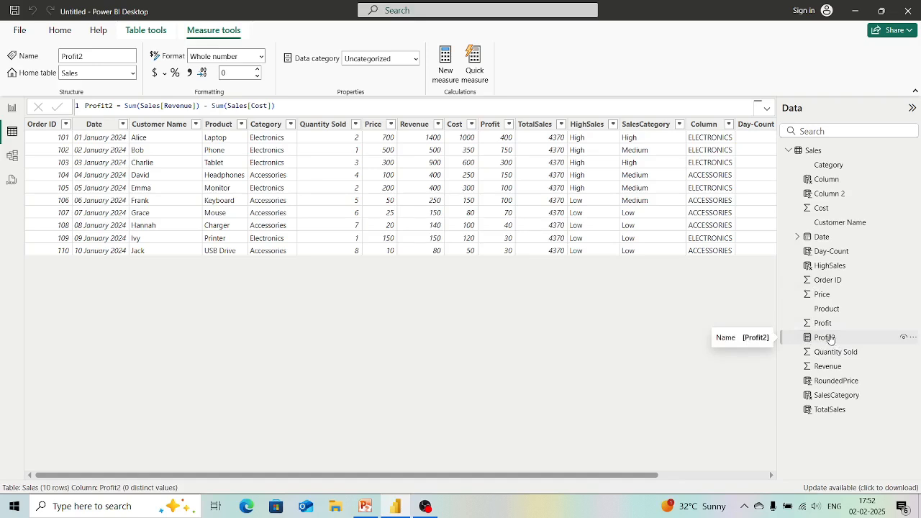
# Look for Profit2 among the Sales table's data columns and in the Sales field list of the model view.
pyautogui.hscroll(3, 429, 196)
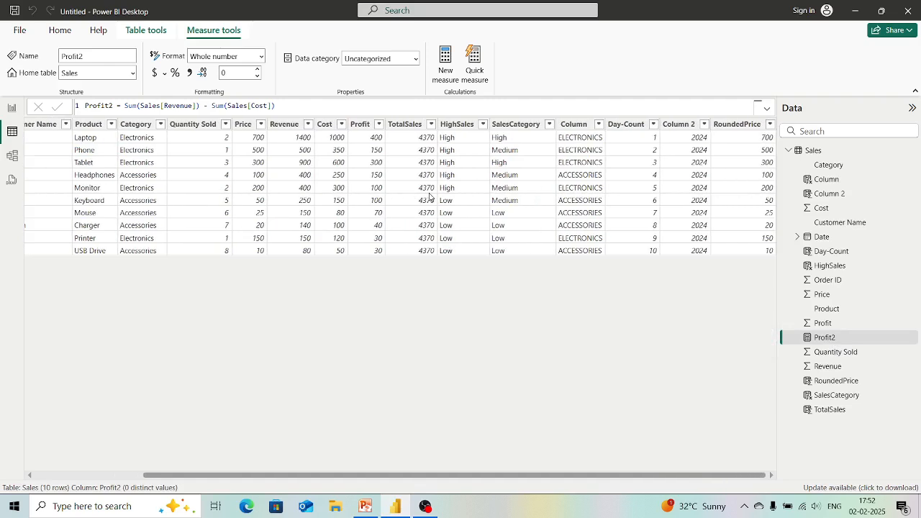
pyautogui.hscroll(-2, 337, 189)
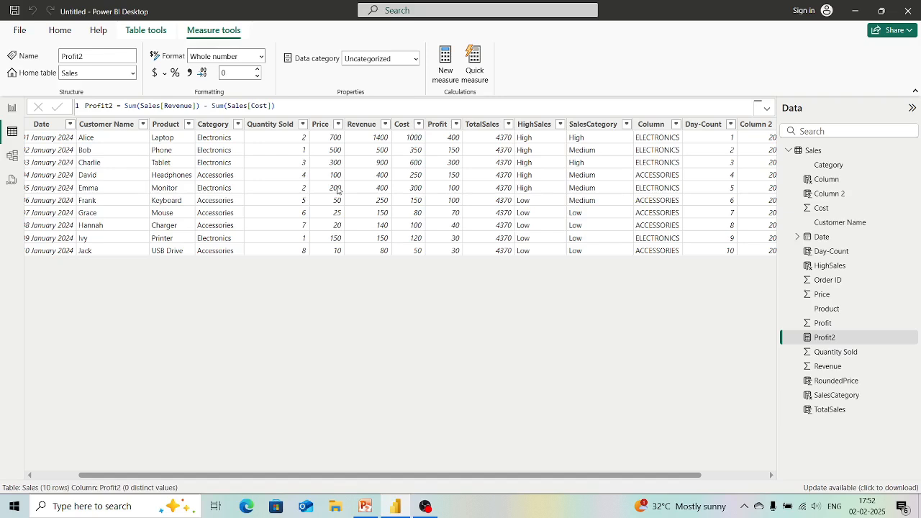
pyautogui.hscroll(1, 381, 203)
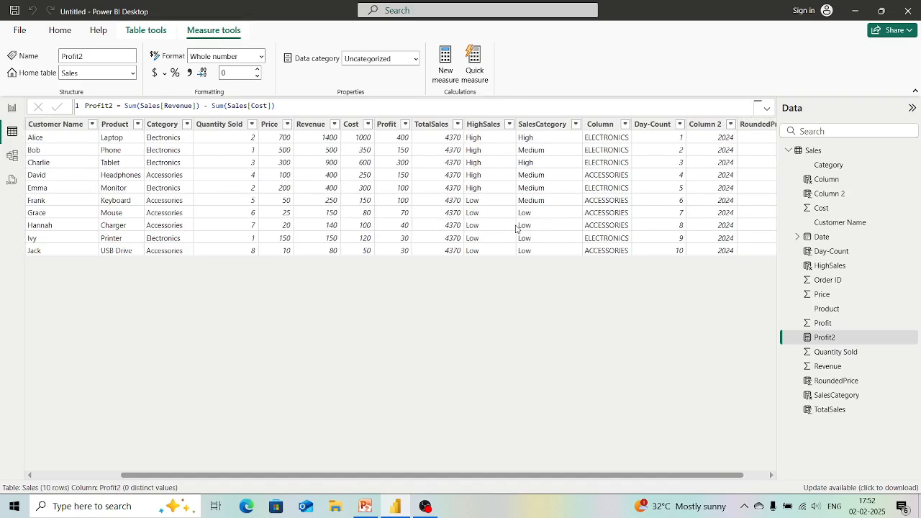
pyautogui.hscroll(1, 682, 214)
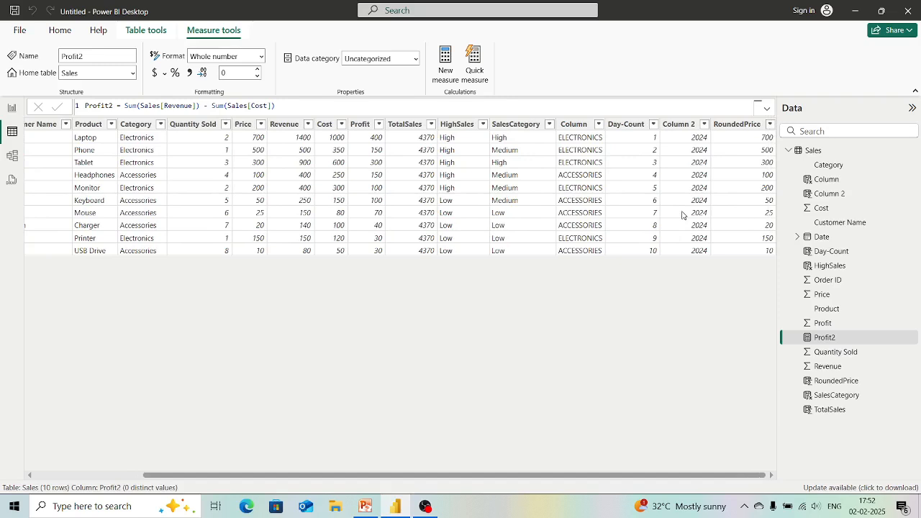
pyautogui.click(12, 157)
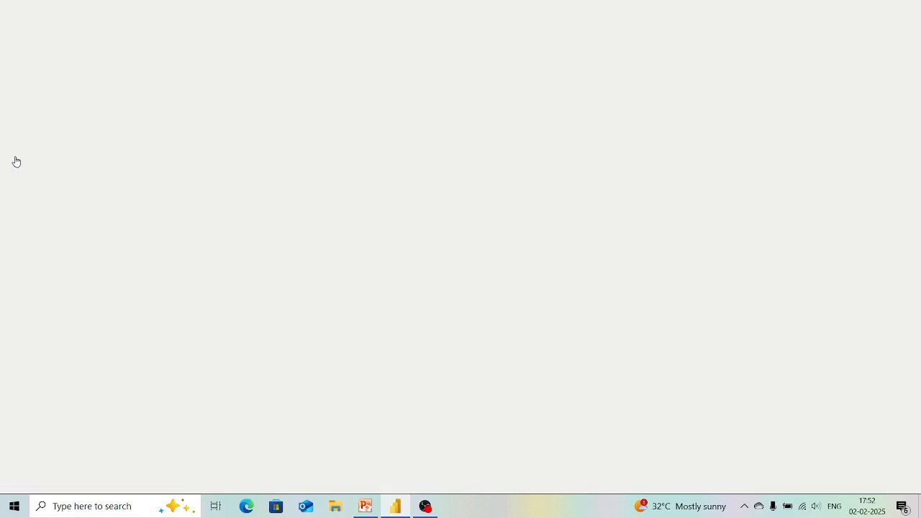
pyautogui.scroll(-3, 123, 205)
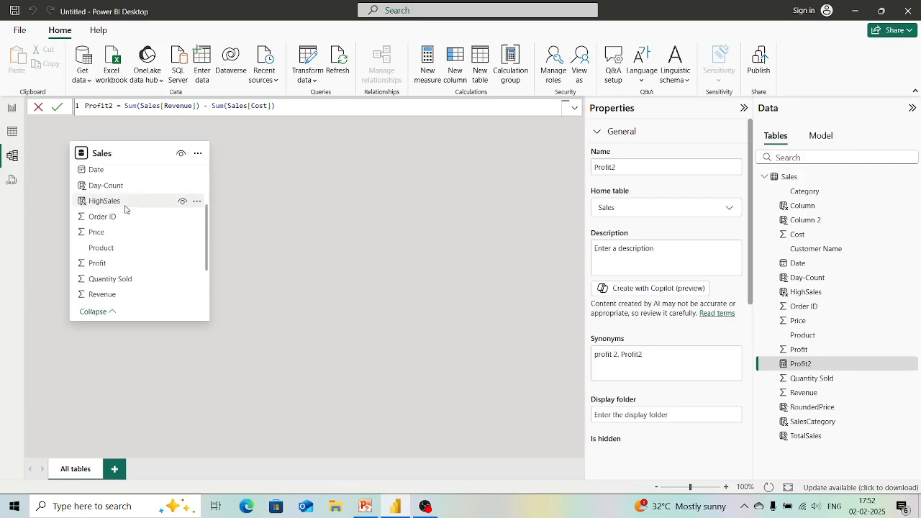
pyautogui.scroll(-3, 115, 248)
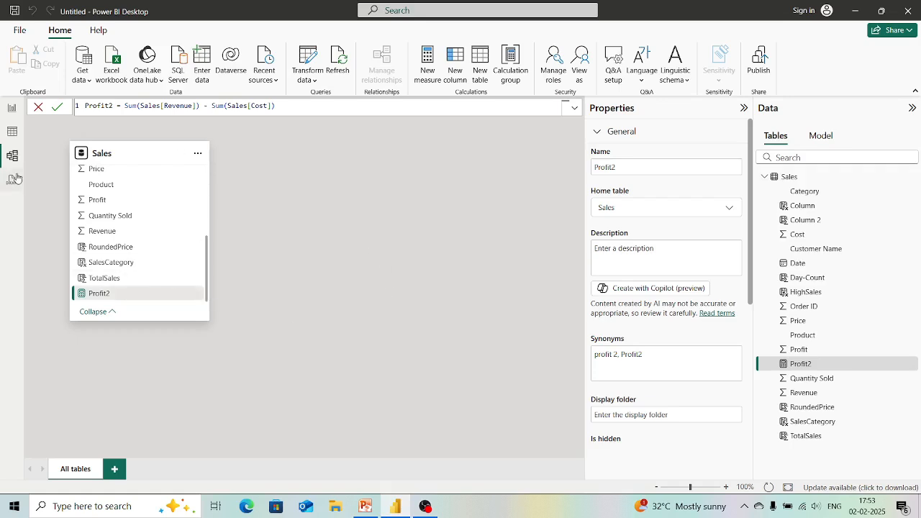
# Add a card visual showing the Profit2 measure to the report page and shrink it into a smaller square.
pyautogui.click(12, 109)
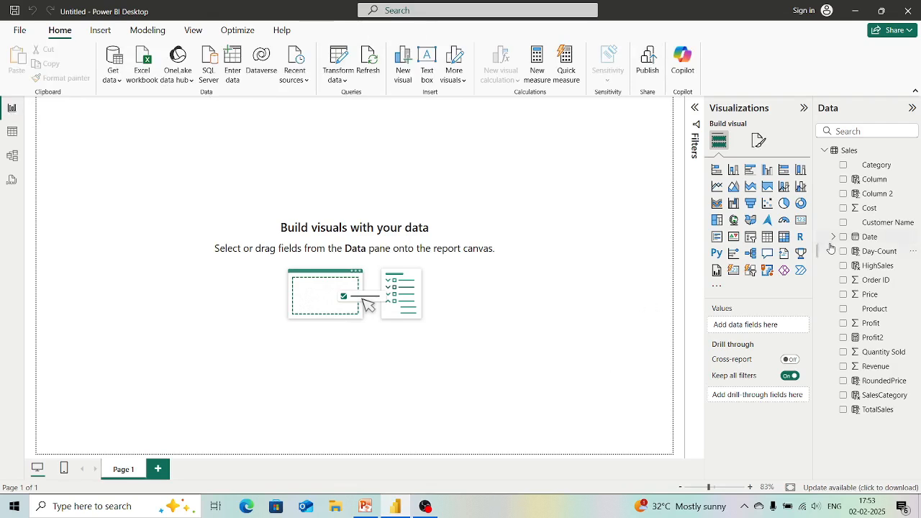
pyautogui.click(801, 220)
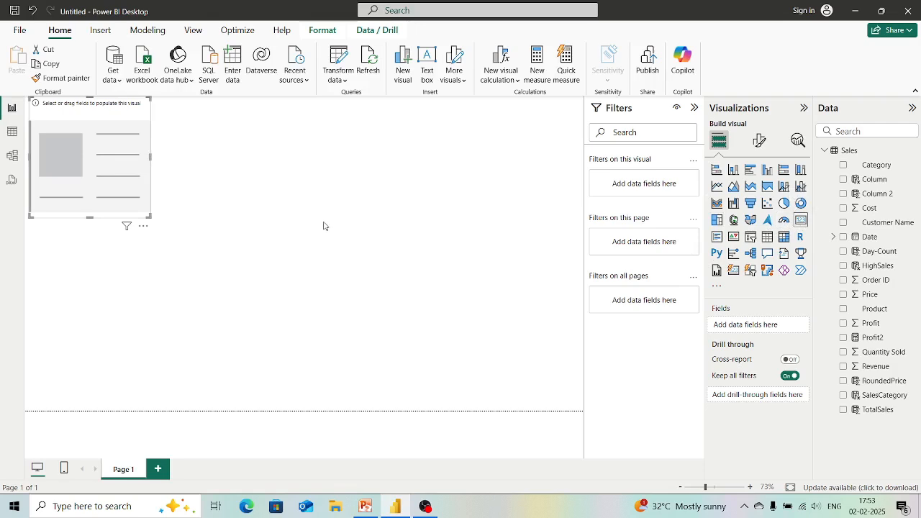
pyautogui.click(844, 338)
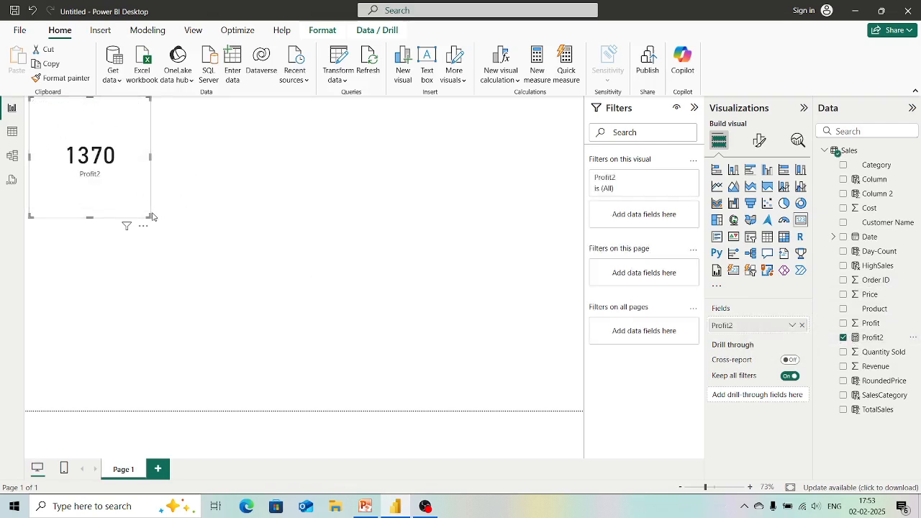
pyautogui.moveTo(146, 216); pyautogui.dragTo(131, 202)
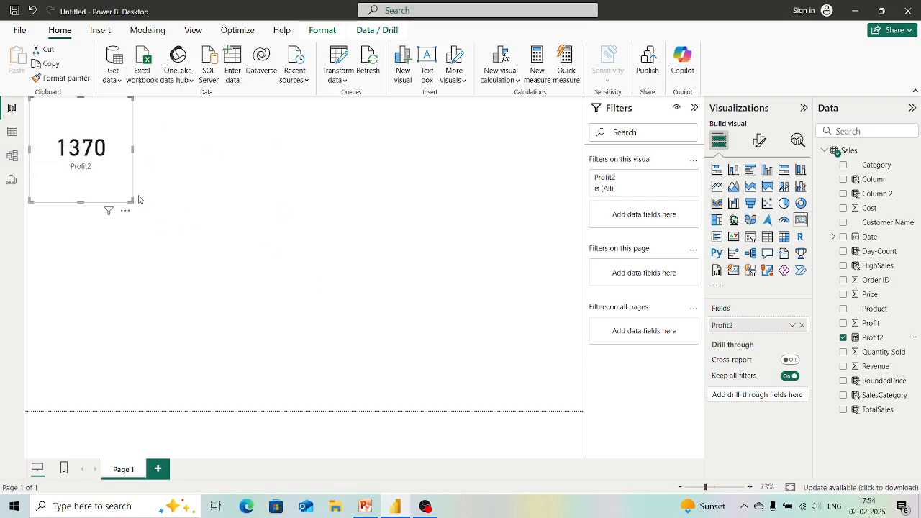
pyautogui.moveTo(132, 200); pyautogui.dragTo(116, 186)
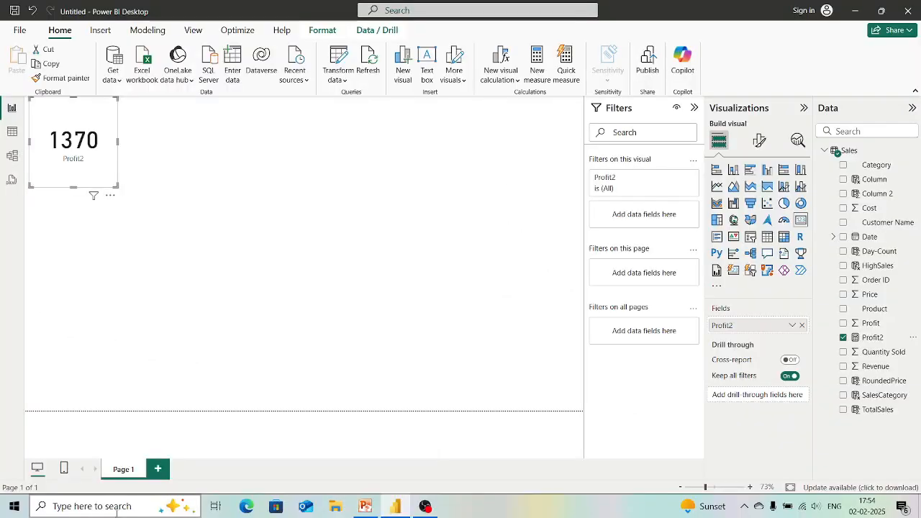
# Switch to Google Chrome and open a browser window with the Person 1 profile.
pyautogui.click(115, 508)
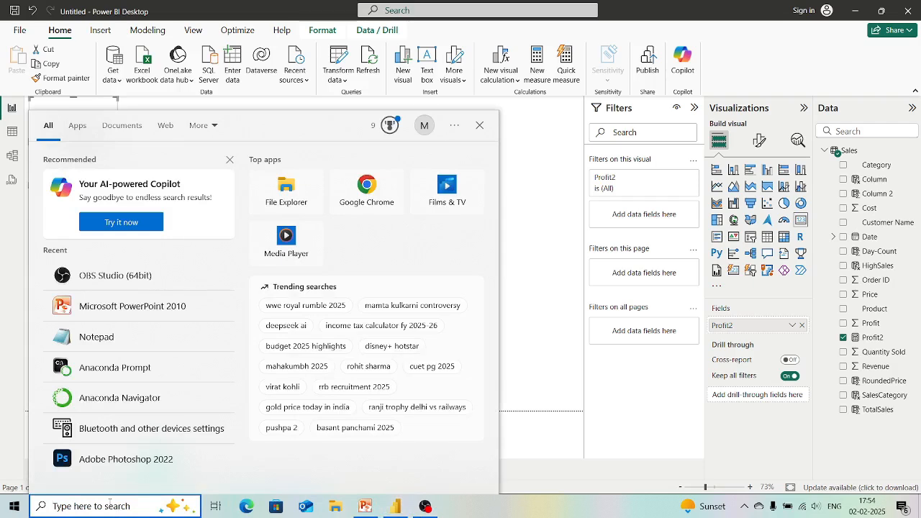
pyautogui.write('goo')
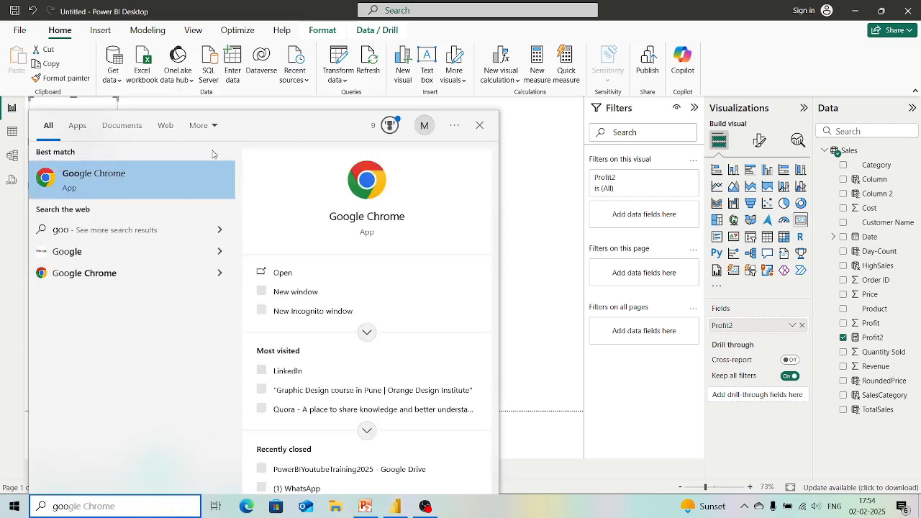
pyautogui.press('Return')
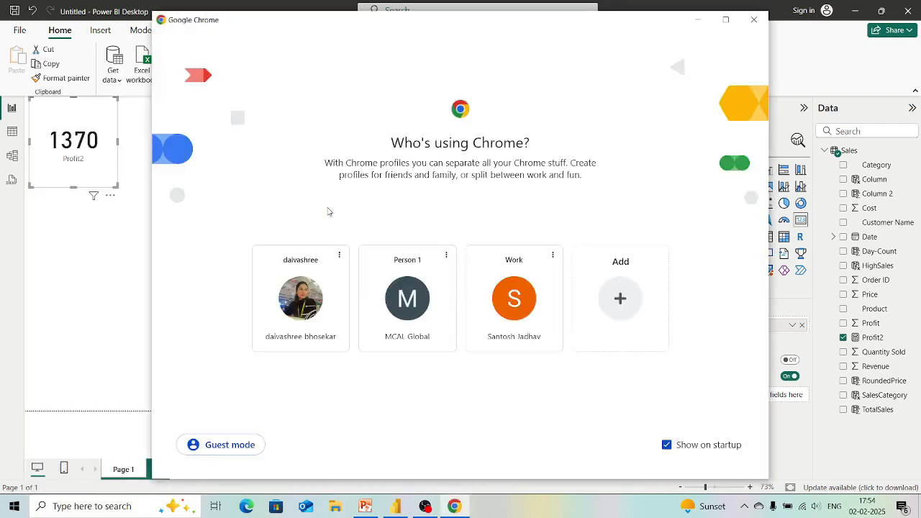
pyautogui.click(422, 304)
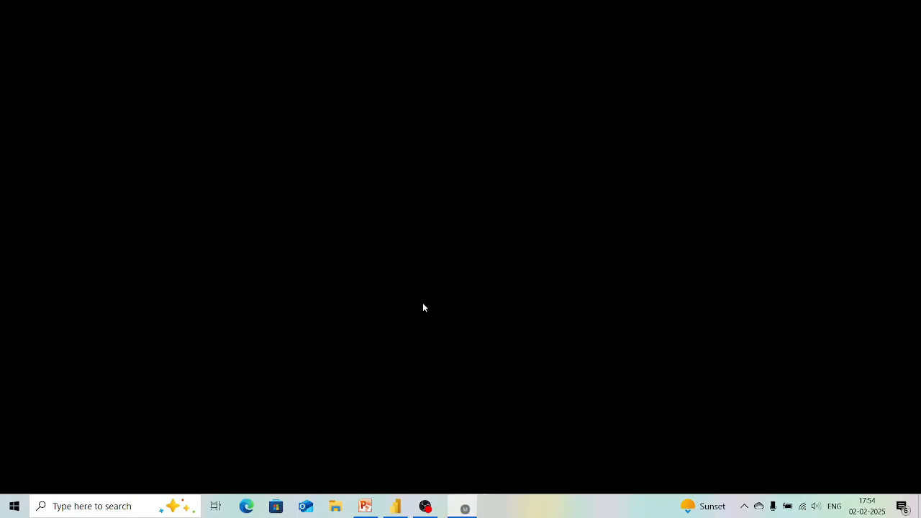
# Search Google for "Powerbi Dax" and open Microsoft Learn's Data Analysis Expressions (DAX) Reference.
pyautogui.click(121, 41)
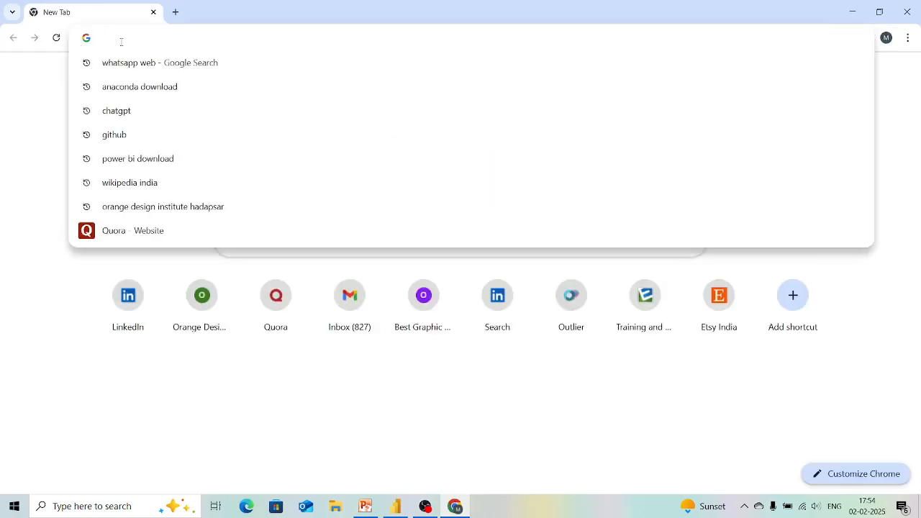
pyautogui.write('Pow')
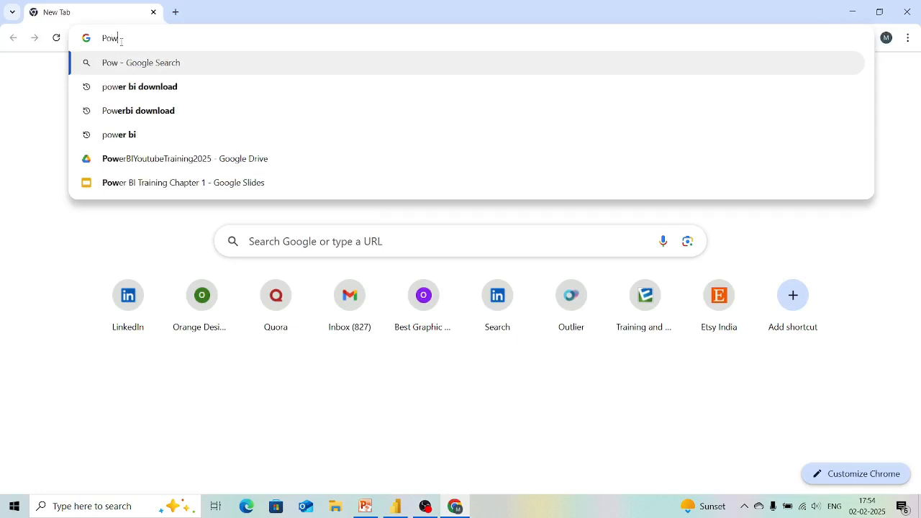
pyautogui.write('erbi Dax')
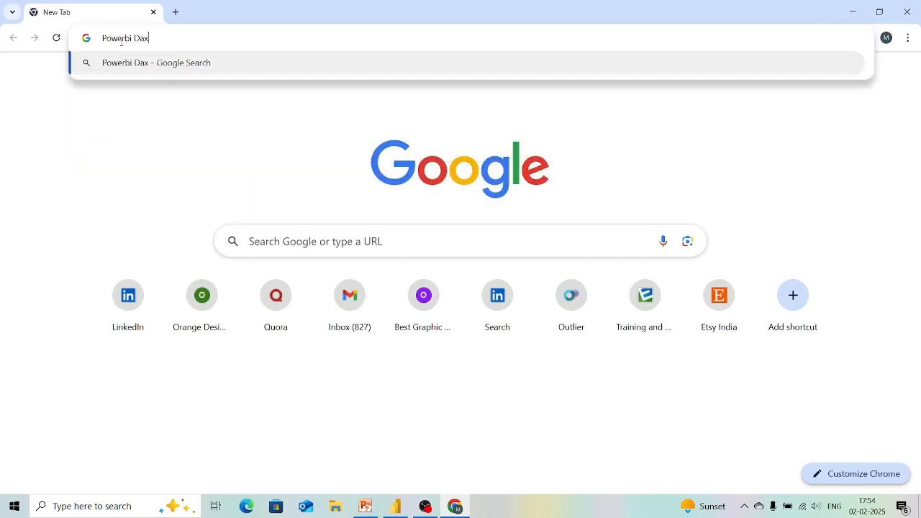
pyautogui.press('Return')
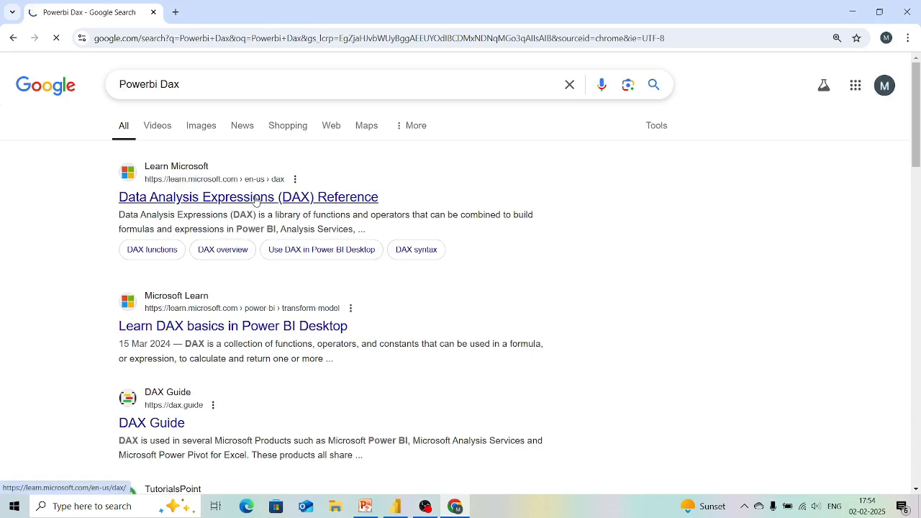
pyautogui.click(255, 197)
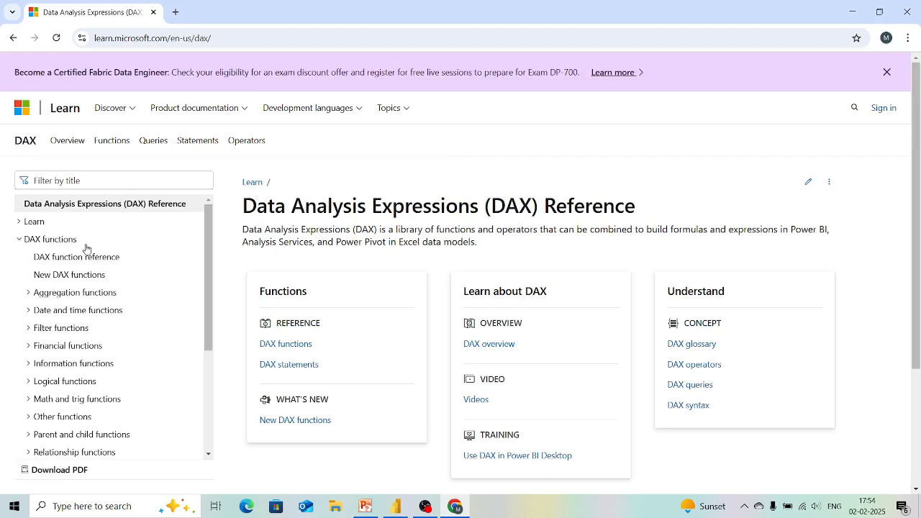
# Look through the DAX function categories in the reference's contents list and expand Date and time functions.
pyautogui.scroll(-3, 62, 449)
pyautogui.scroll(-2, 62, 452)
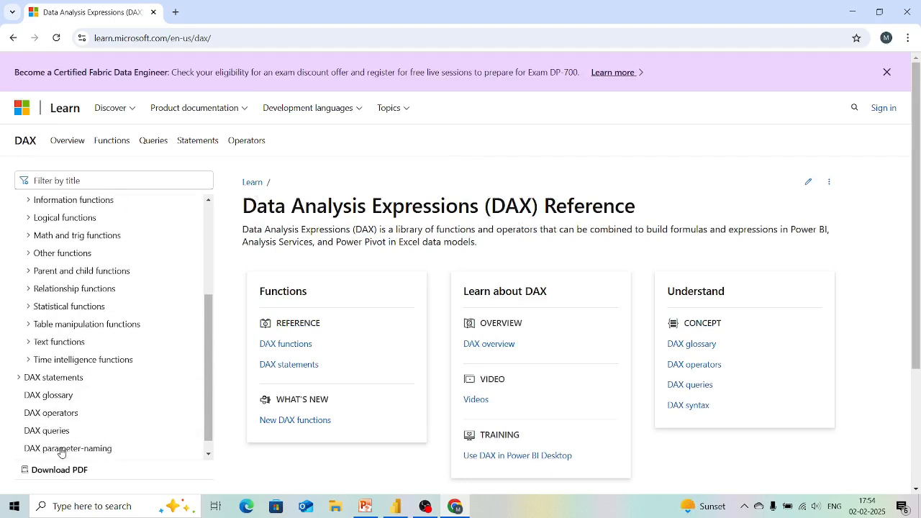
pyautogui.scroll(5, 62, 452)
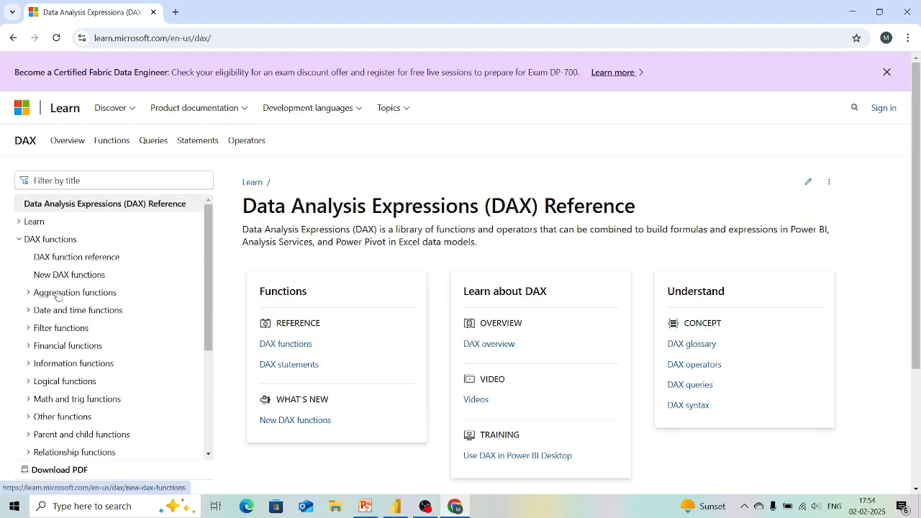
pyautogui.click(58, 313)
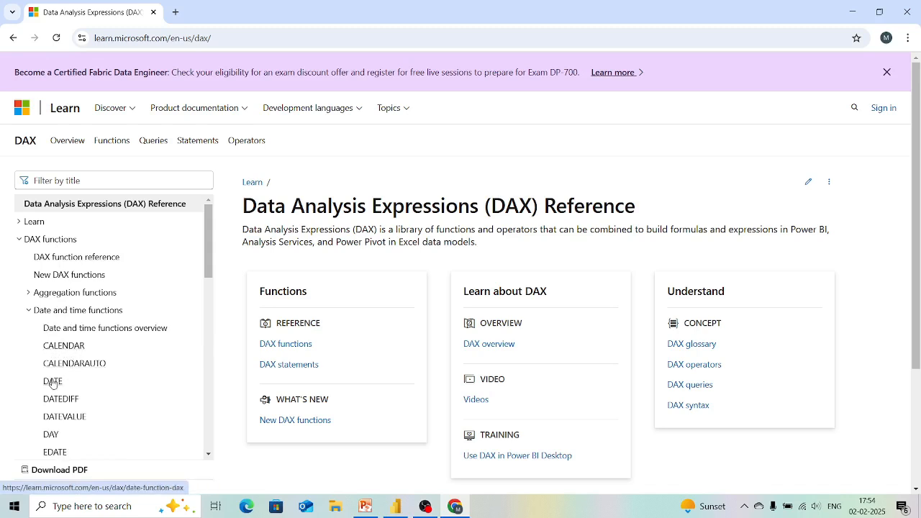
# Open the MINUTE function article, review its syntax and parameters, and close the browser to return to Power BI Desktop.
pyautogui.scroll(-1, 55, 428)
pyautogui.scroll(-2, 55, 433)
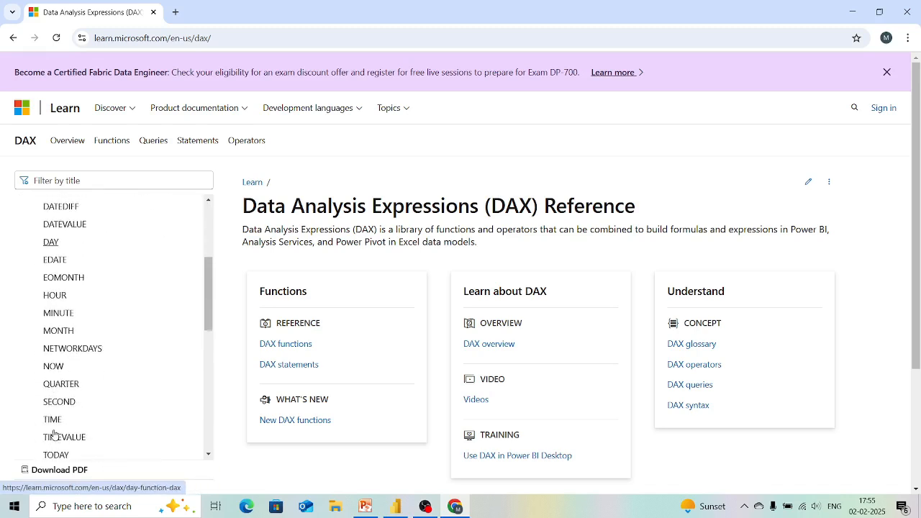
pyautogui.scroll(1, 57, 432)
pyautogui.click(63, 357)
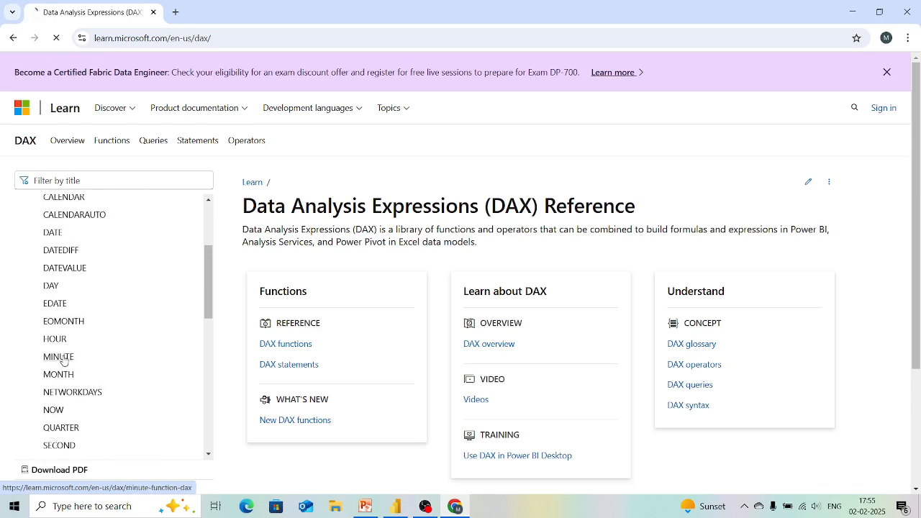
pyautogui.scroll(-2, 396, 342)
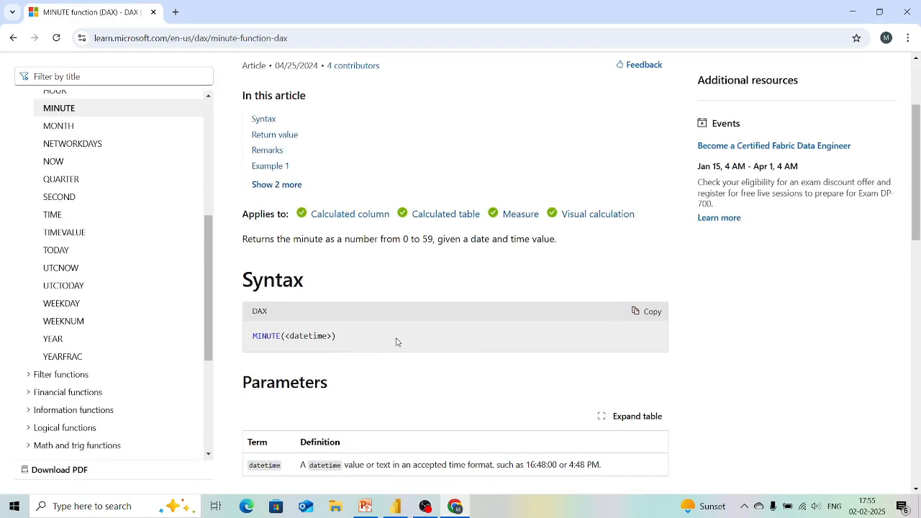
pyautogui.scroll(-2, 362, 379)
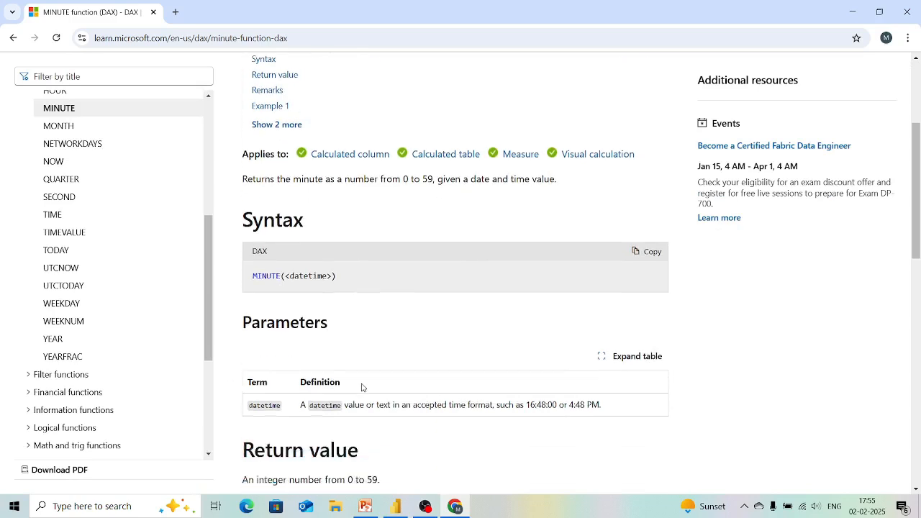
pyautogui.scroll(4, 332, 354)
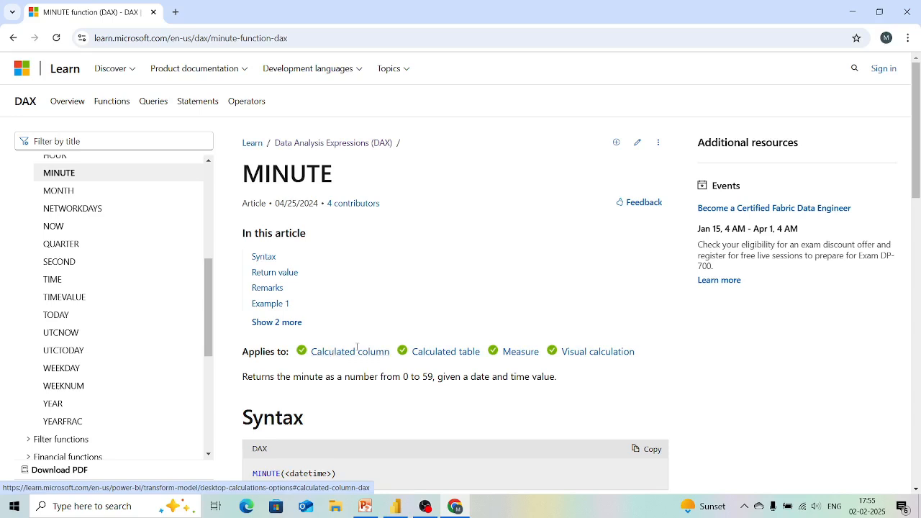
pyautogui.click(908, 12)
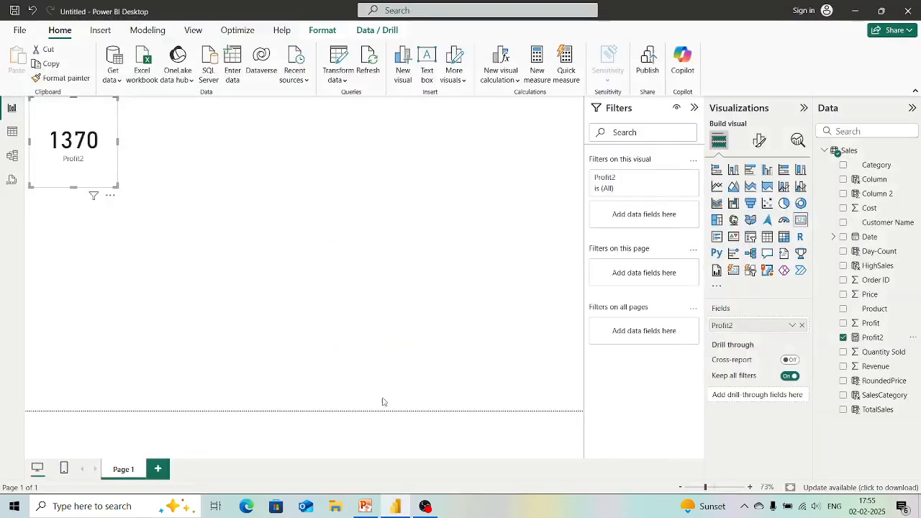